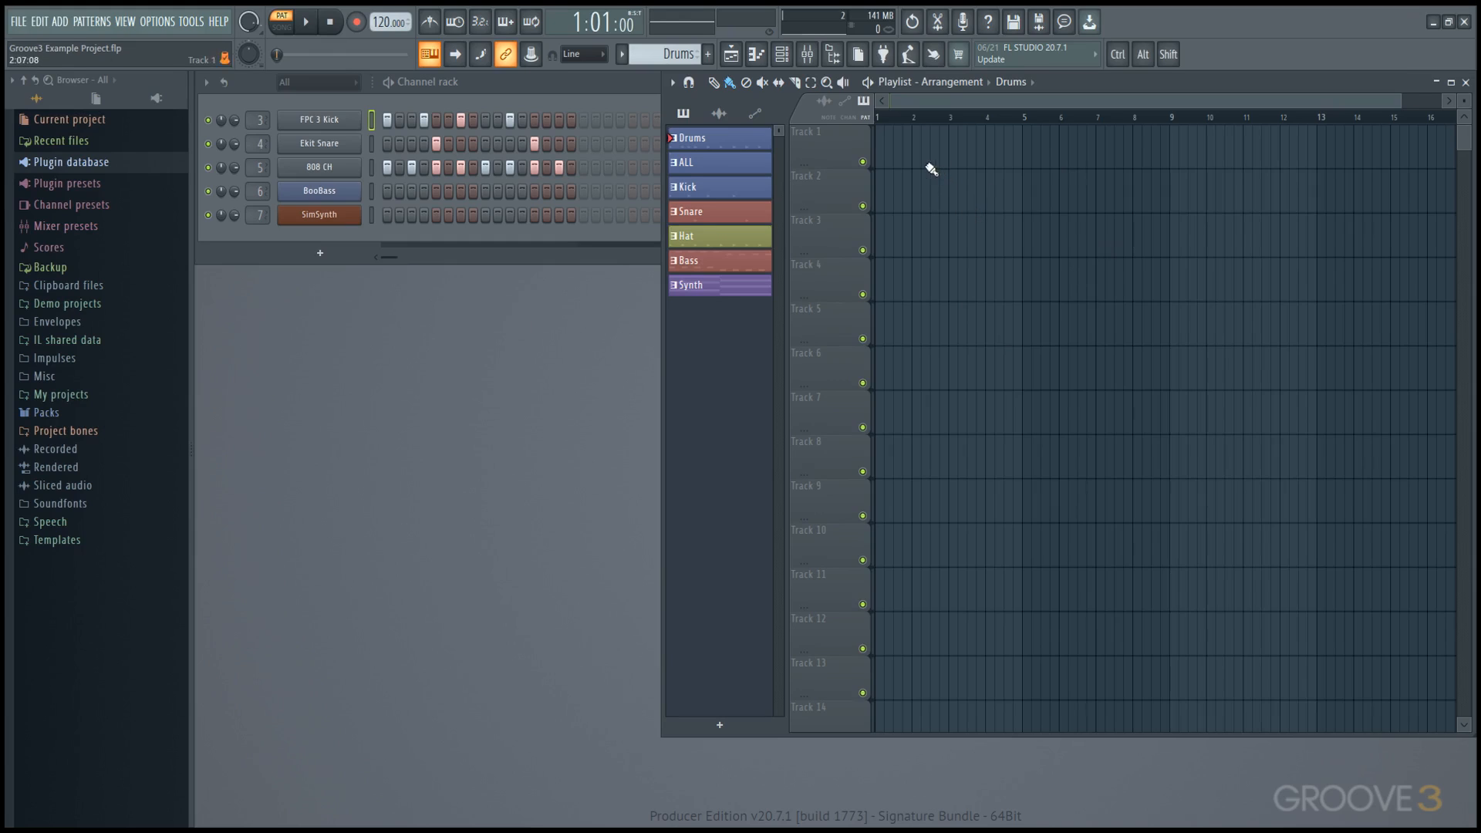
Step: Place Drums pattern clips at scattered positions on Tracks 1, 4 and 2 of the playlist
click(935, 150)
click(970, 281)
click(1051, 193)
Step: Choose the ALL pattern and place one clip of it near the start of Tracks 2, 3 and 7
click(748, 165)
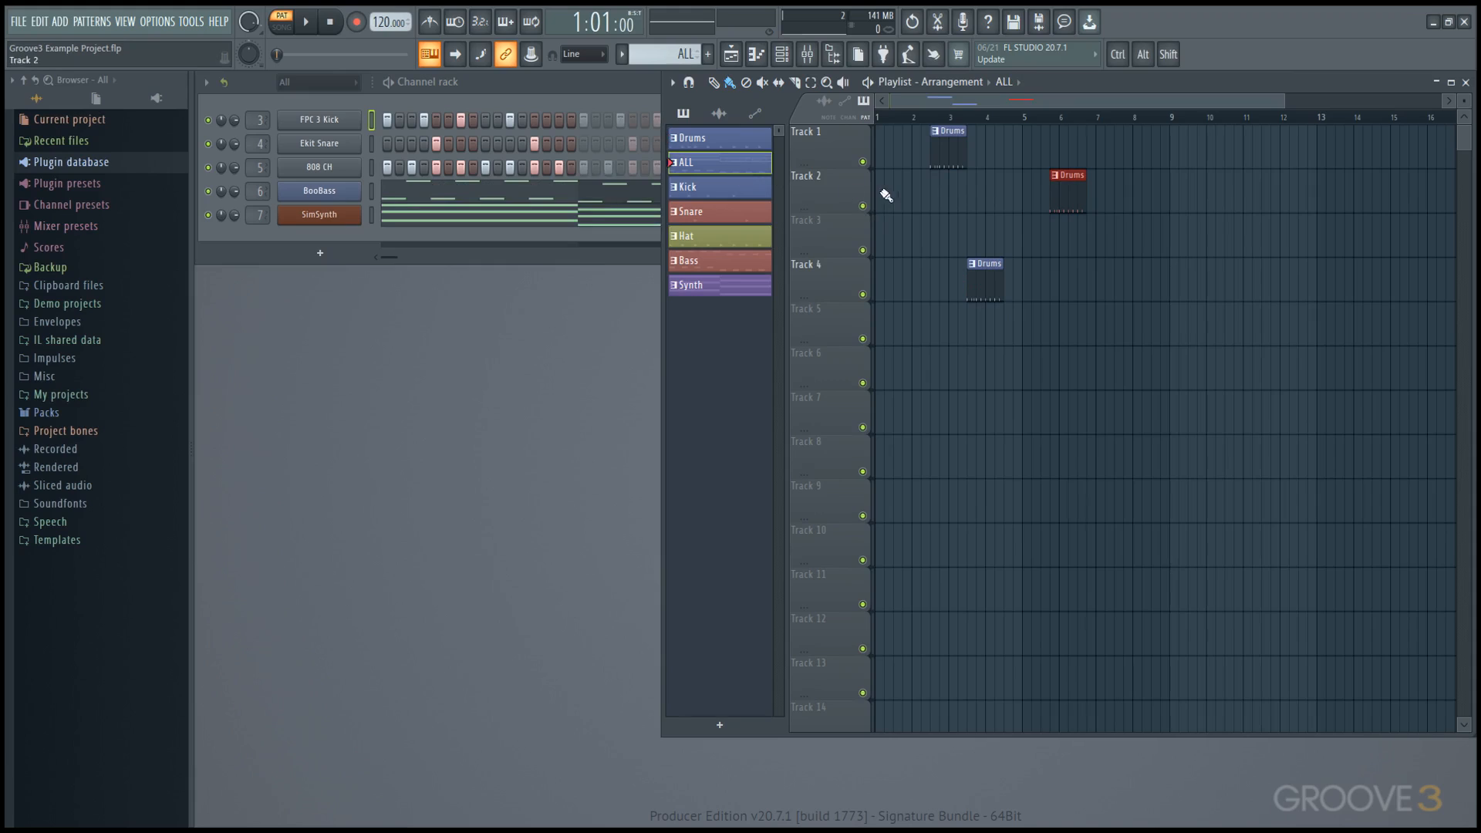
click(895, 189)
click(909, 235)
click(925, 413)
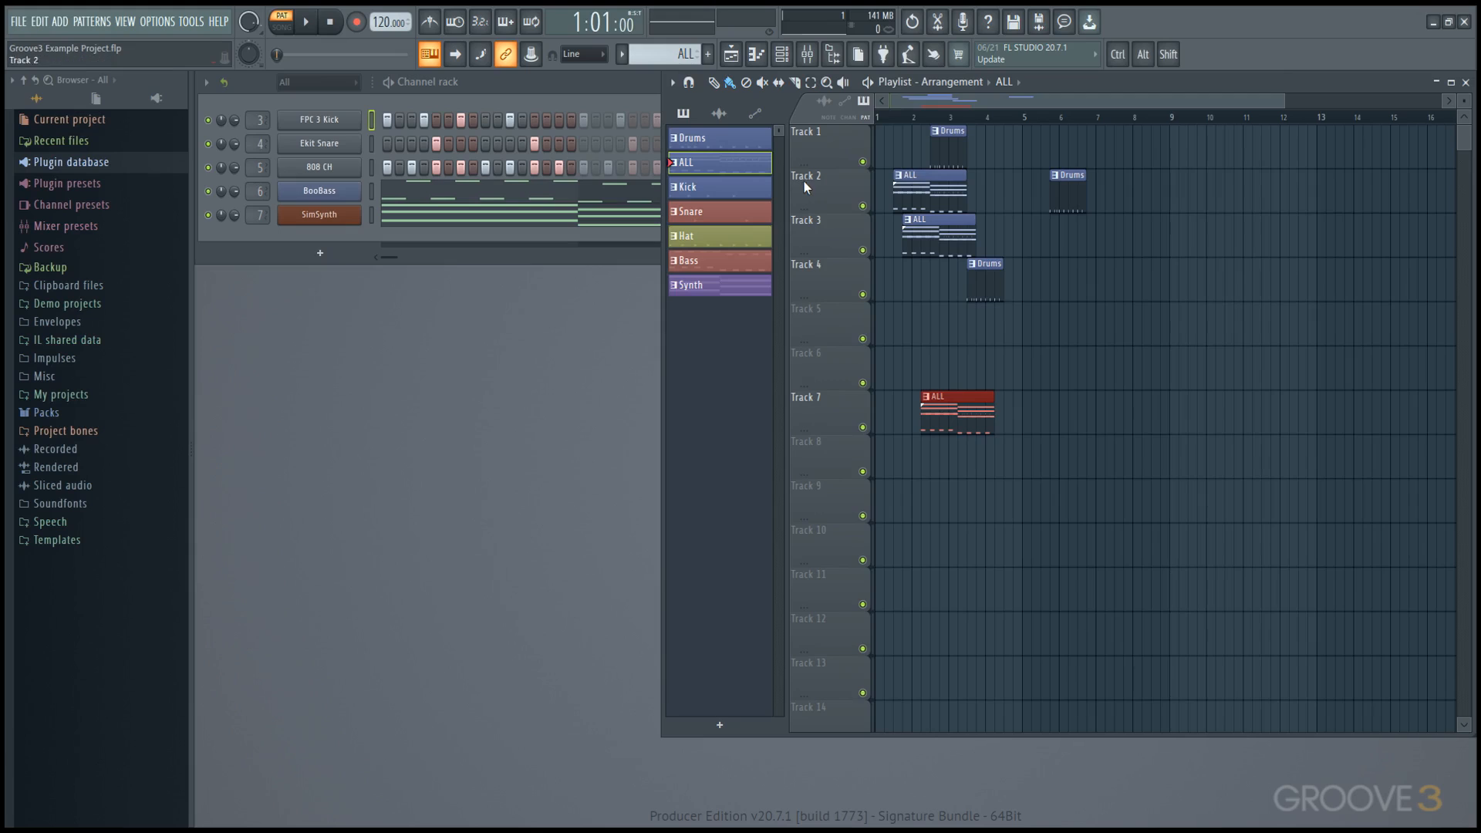
Step: Select every Drums and ALL clip in the playlist and delete them
ctrl+drag(1167, 478, 931, 125)
key(Delete)
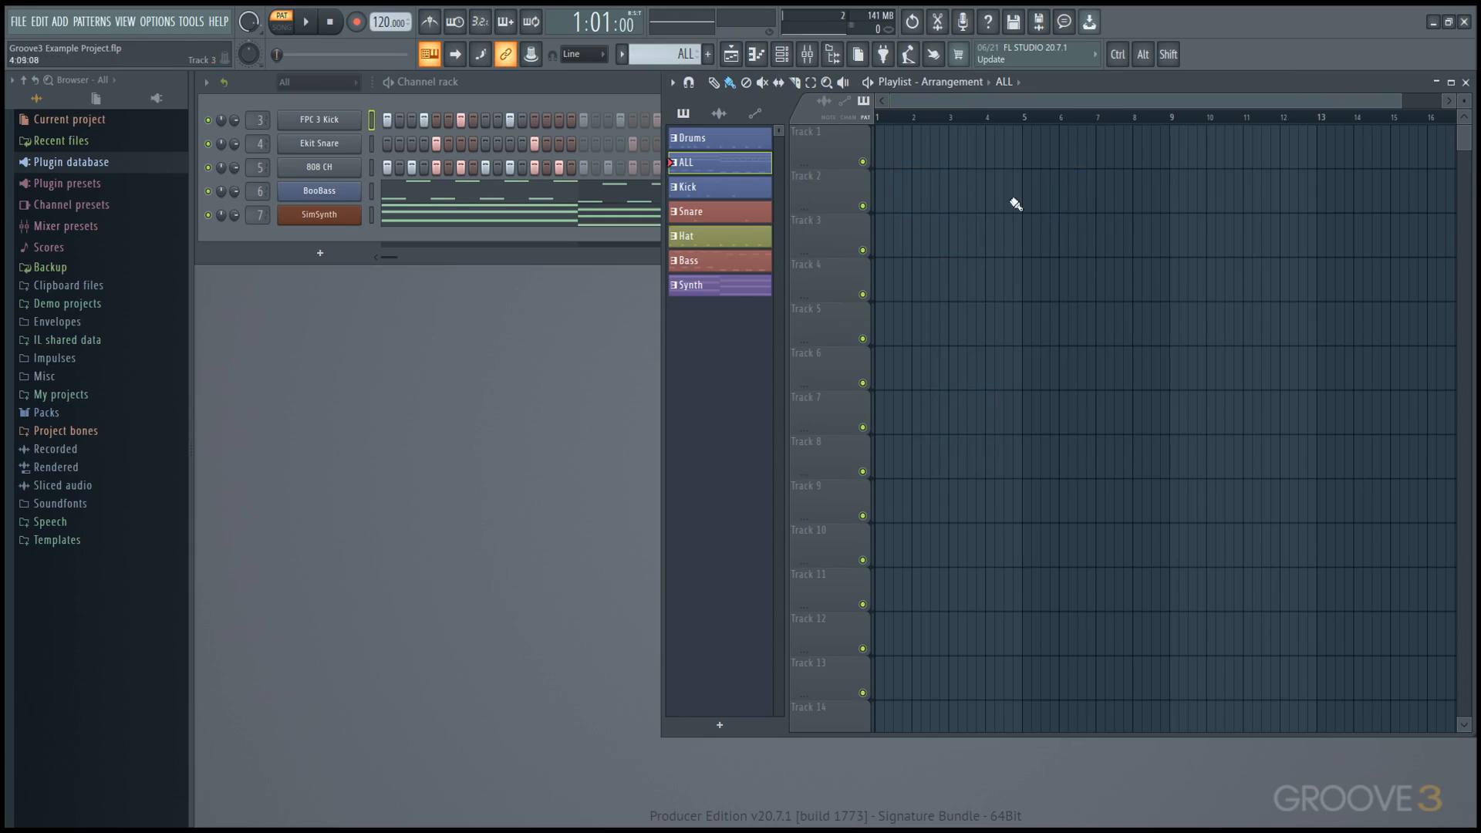
Step: Maximize the playlist window and examine its timeline at closer and wider zoom levels
double_click(1072, 87)
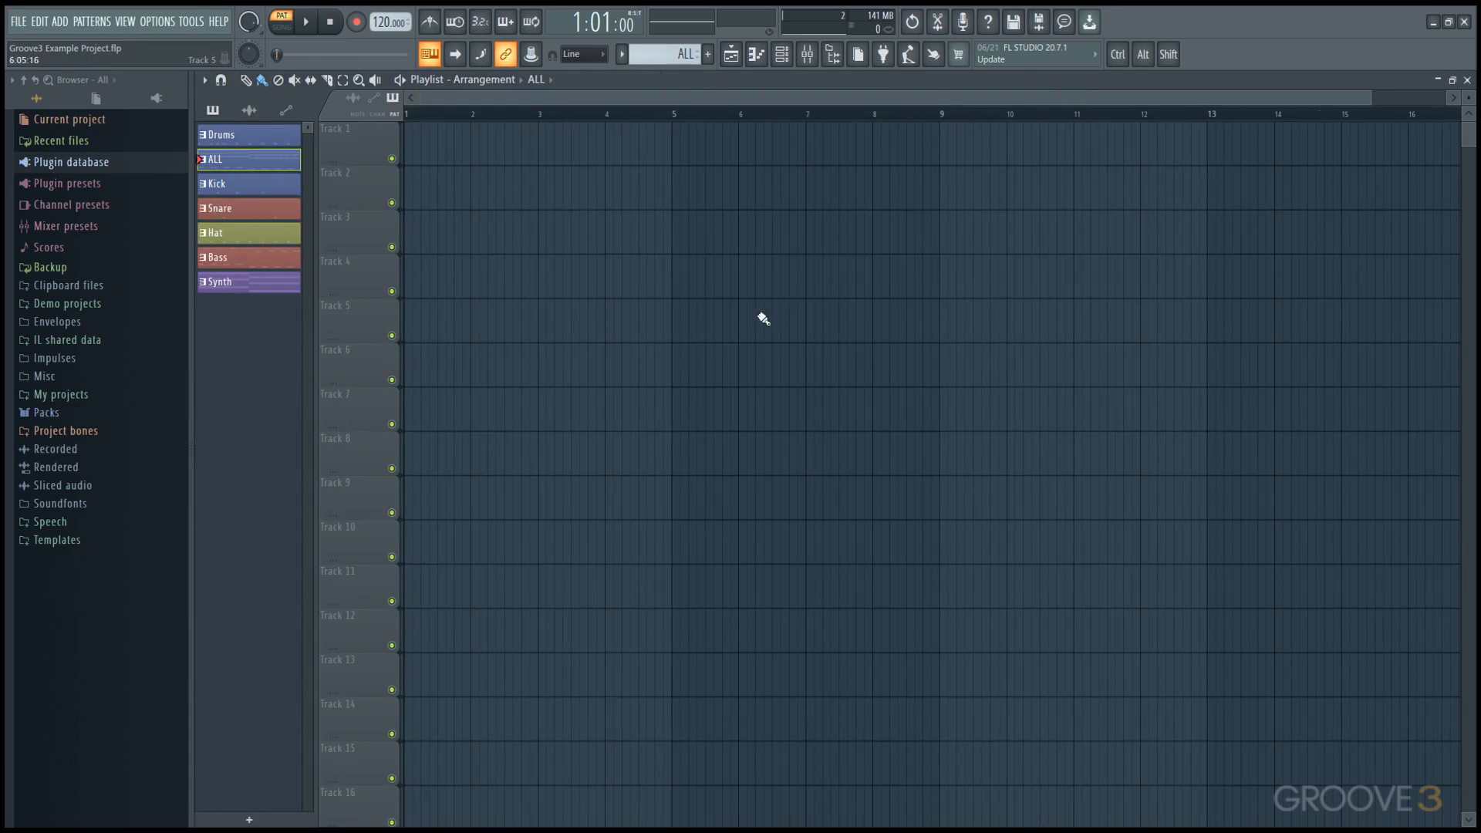
scroll(746, 116, up, 4)
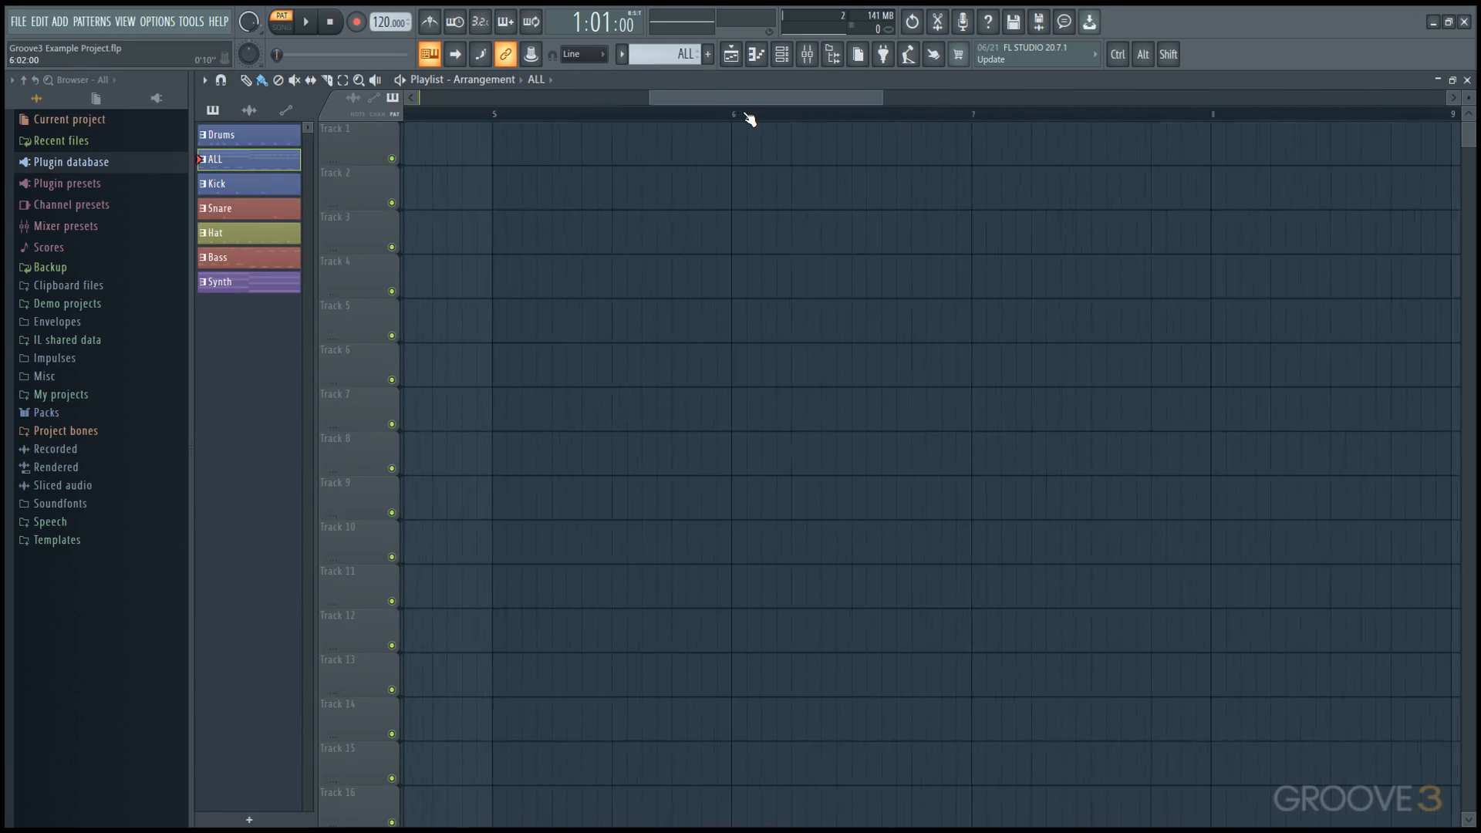
scroll(720, 222, down, 2)
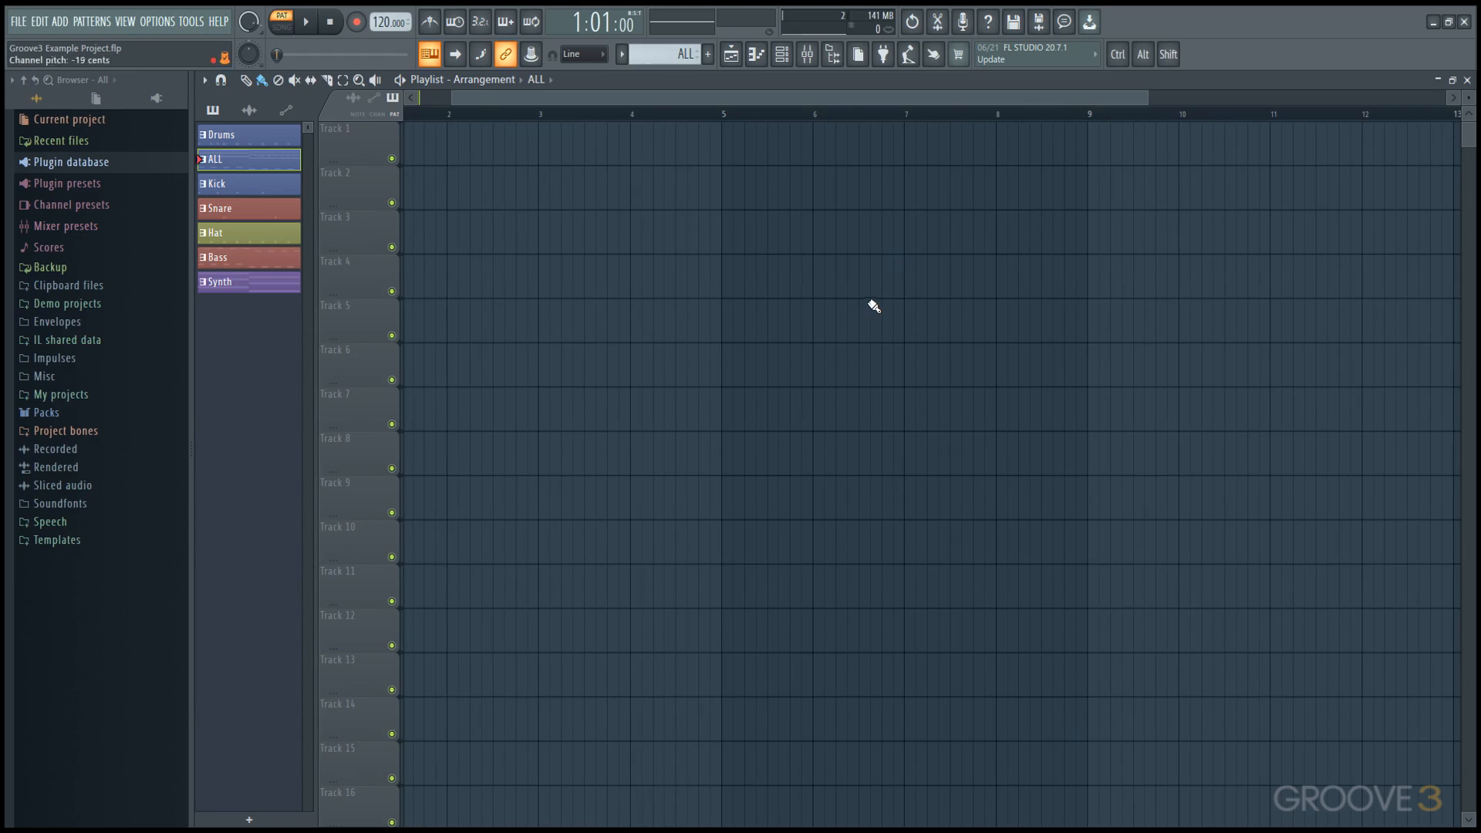
scroll(667, 270, up, 1)
scroll(666, 270, up, 4)
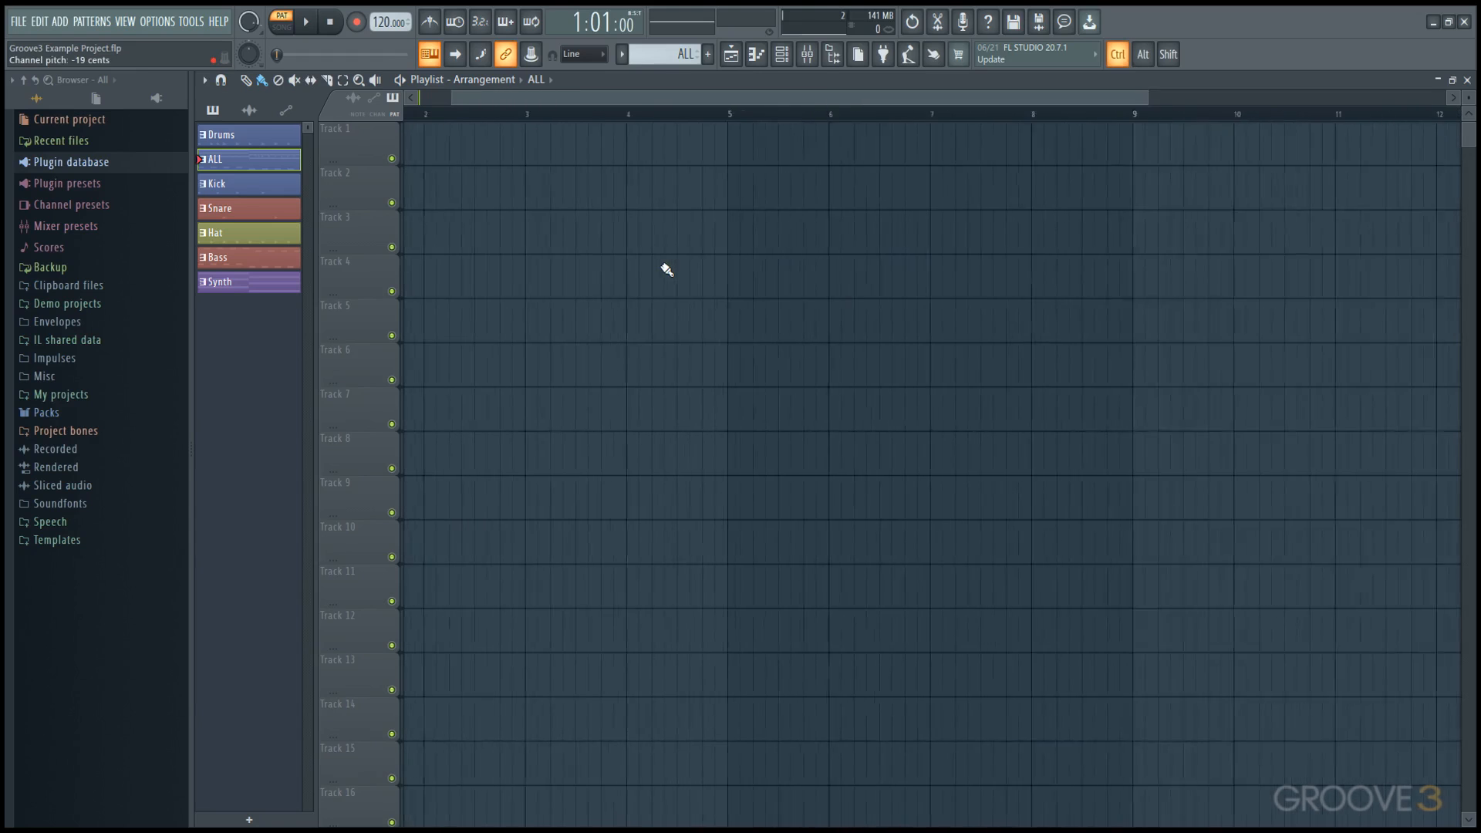
scroll(696, 383, down, 3)
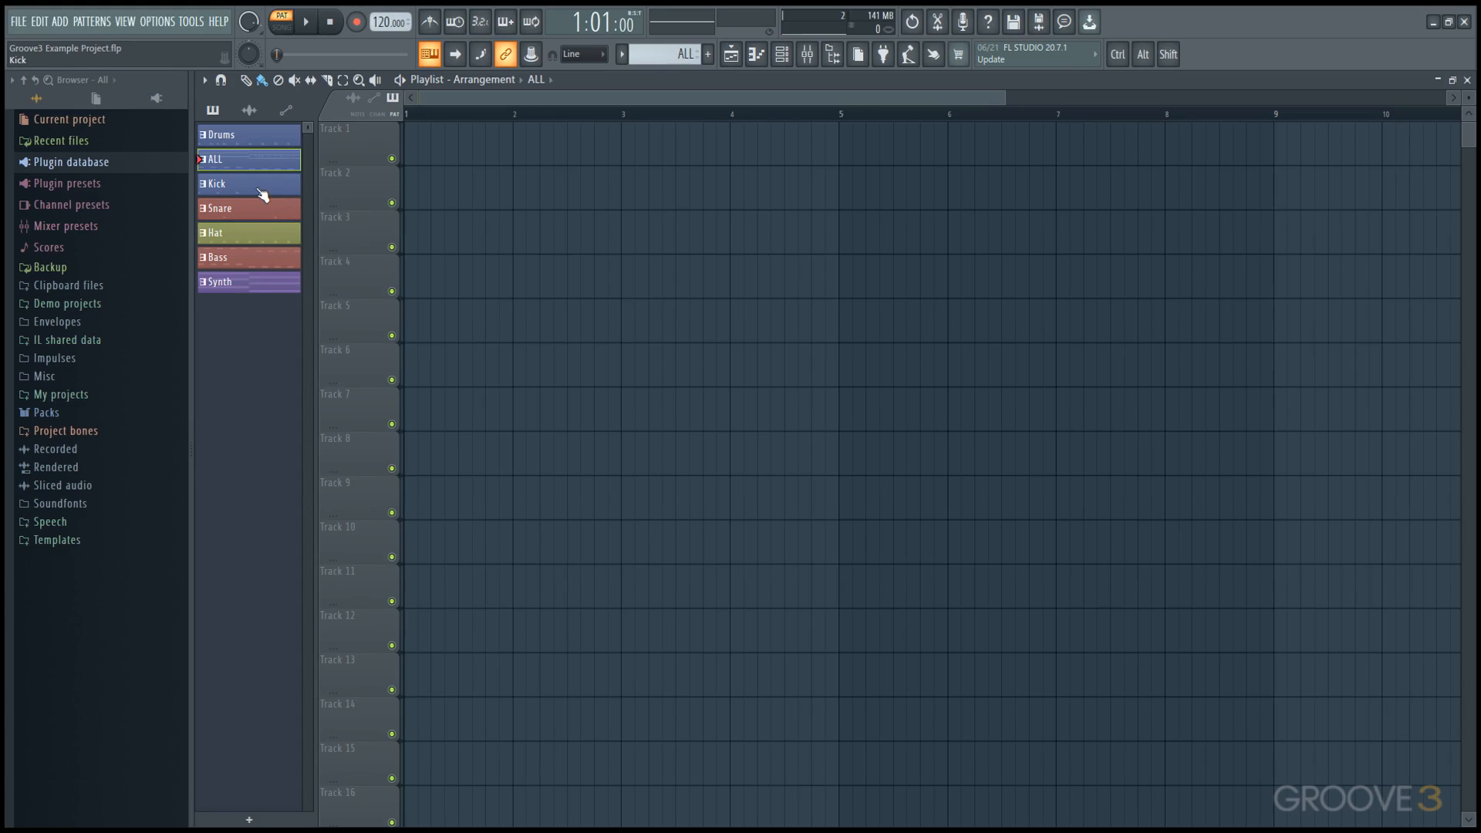
Step: Choose Kick as the current clip source, show the channel rack beside the playlist, and paint four Kick clips on Track 1 across bars 1 to 4
click(536, 79)
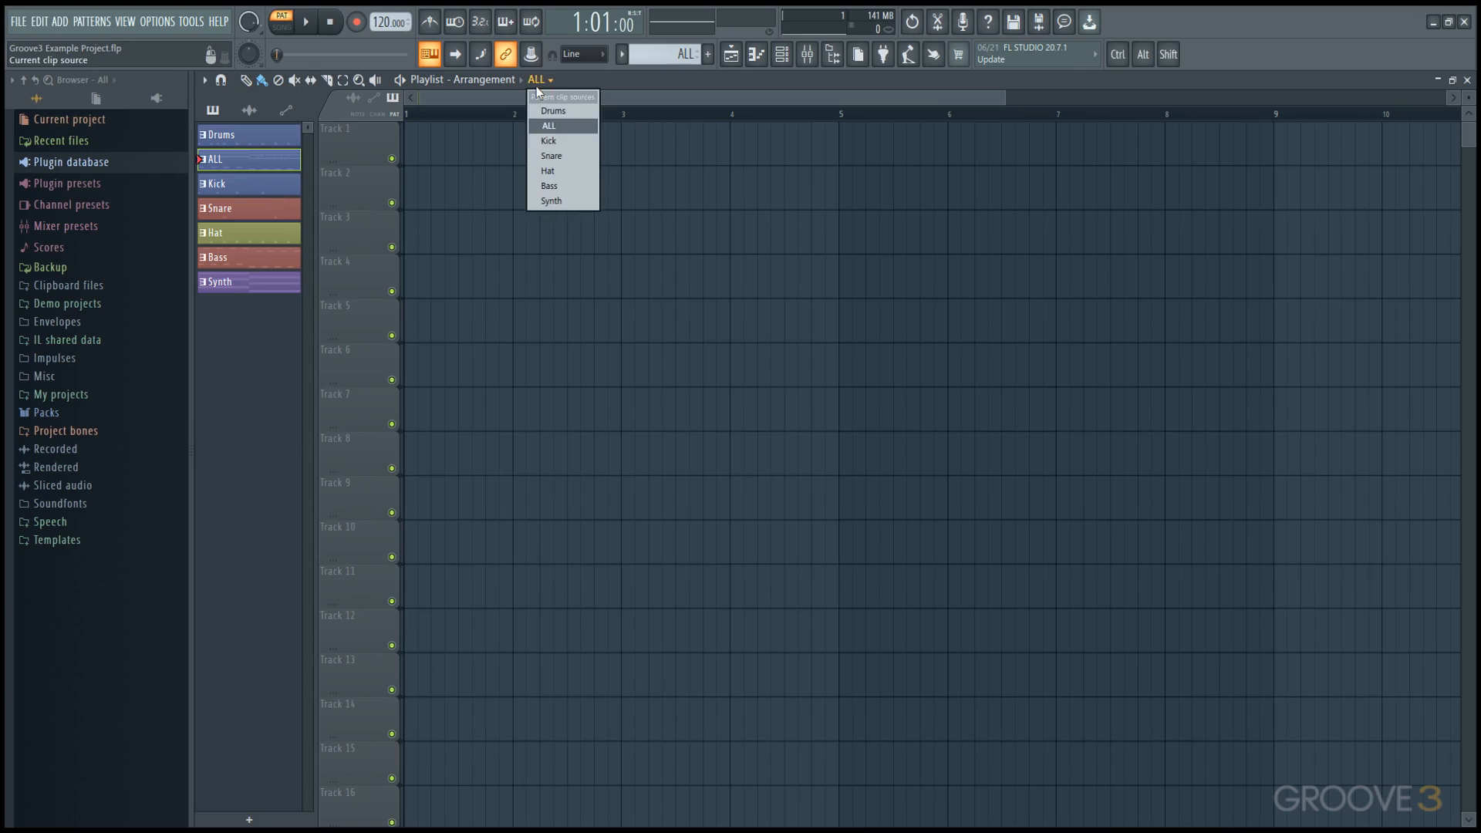
click(562, 141)
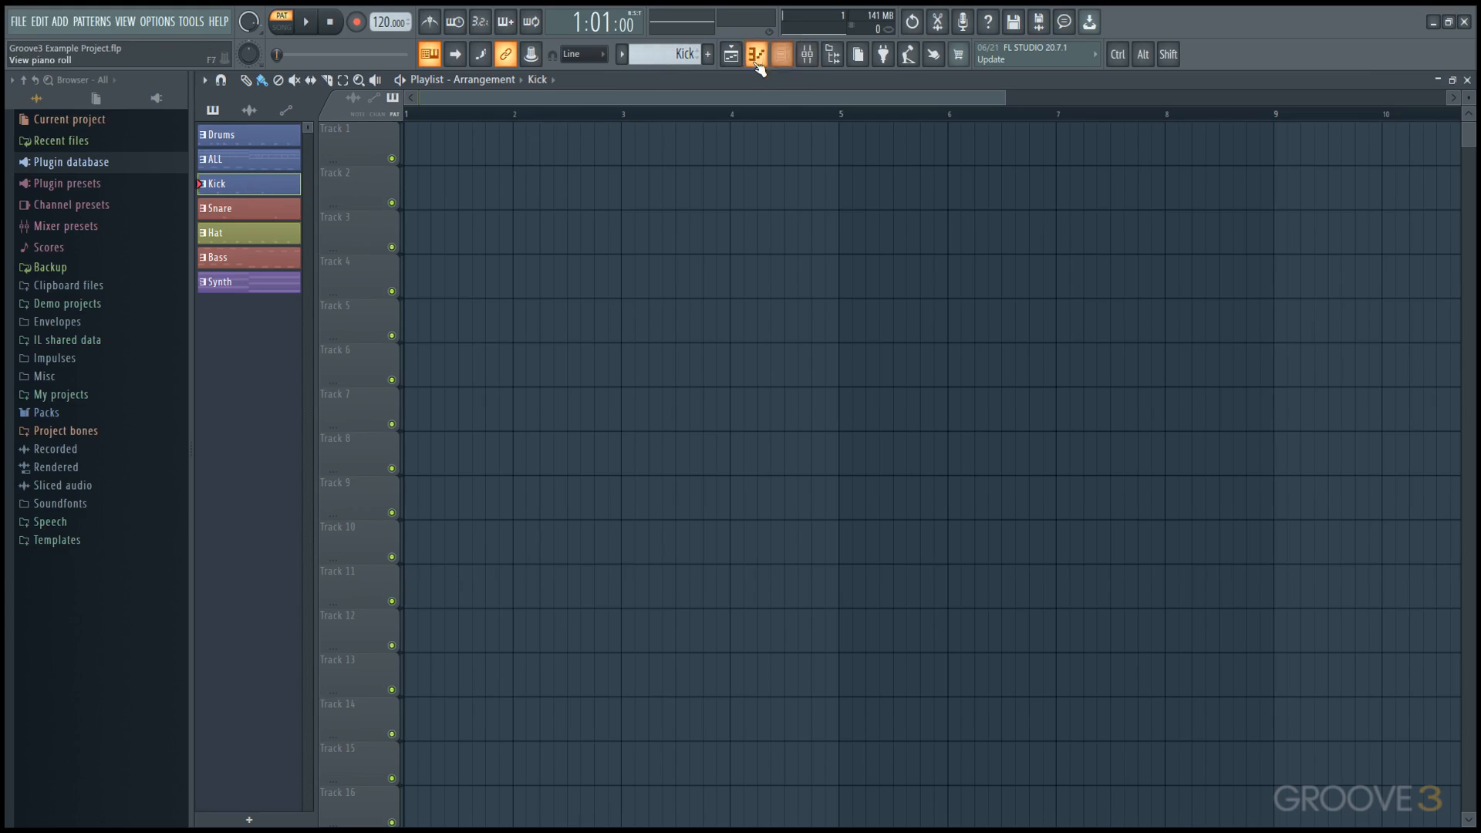
key(F6)
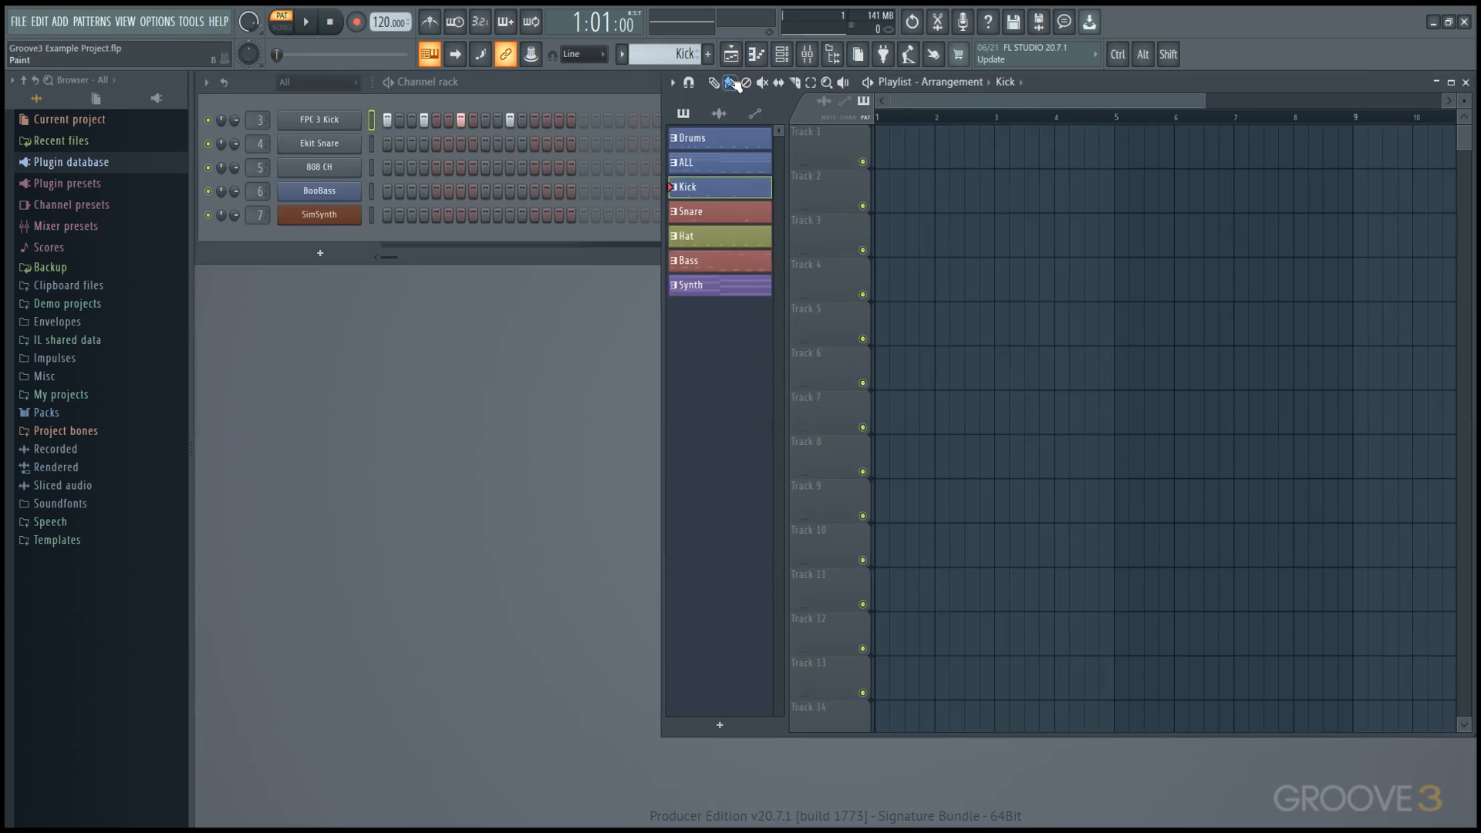
click(887, 150)
drag(932, 154, 1064, 154)
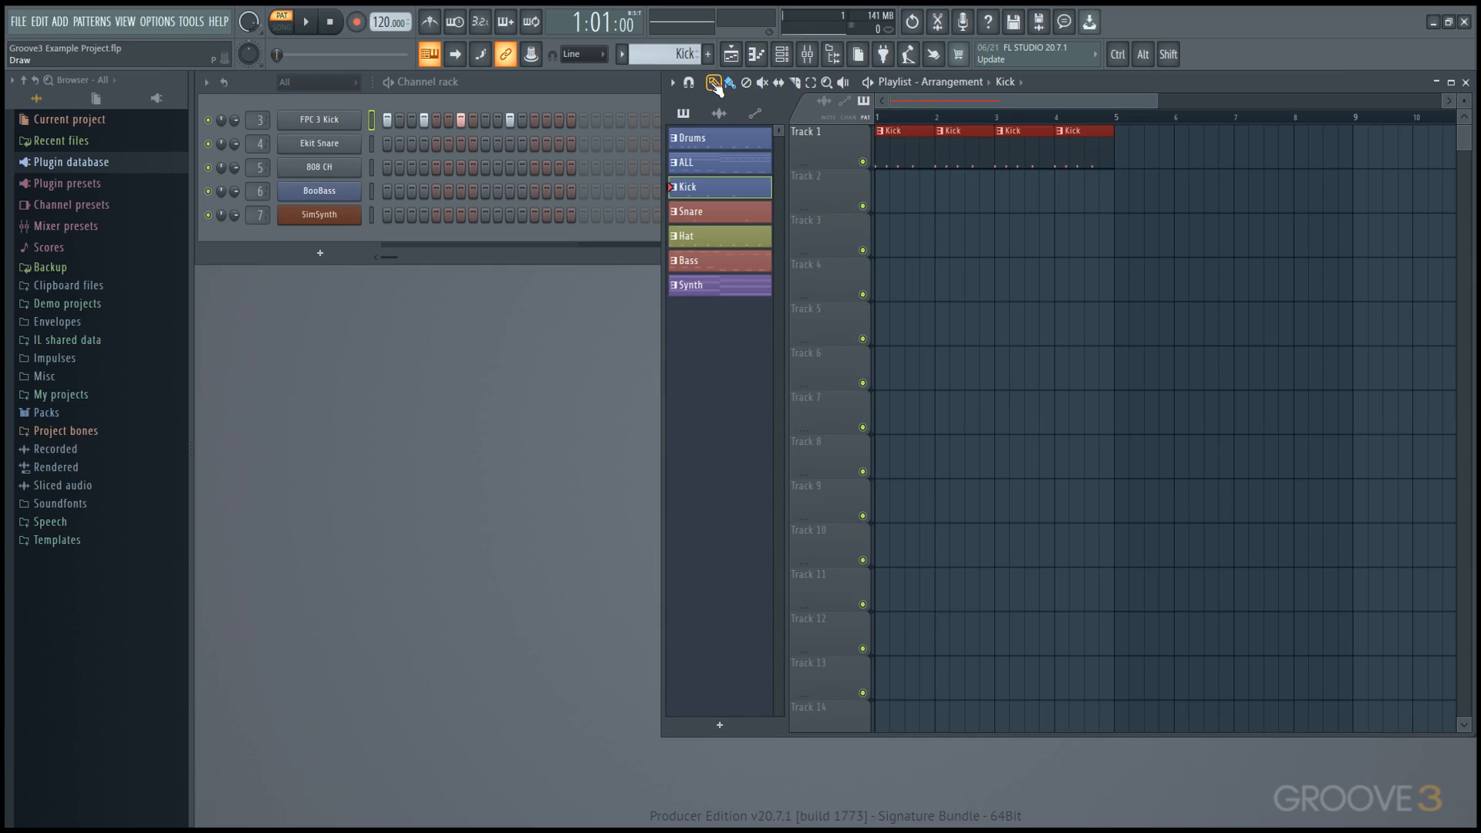
Step: Paint four Snare clips along Track 2 and four Hat clips along Track 3, covering bars 1 to 4
click(717, 223)
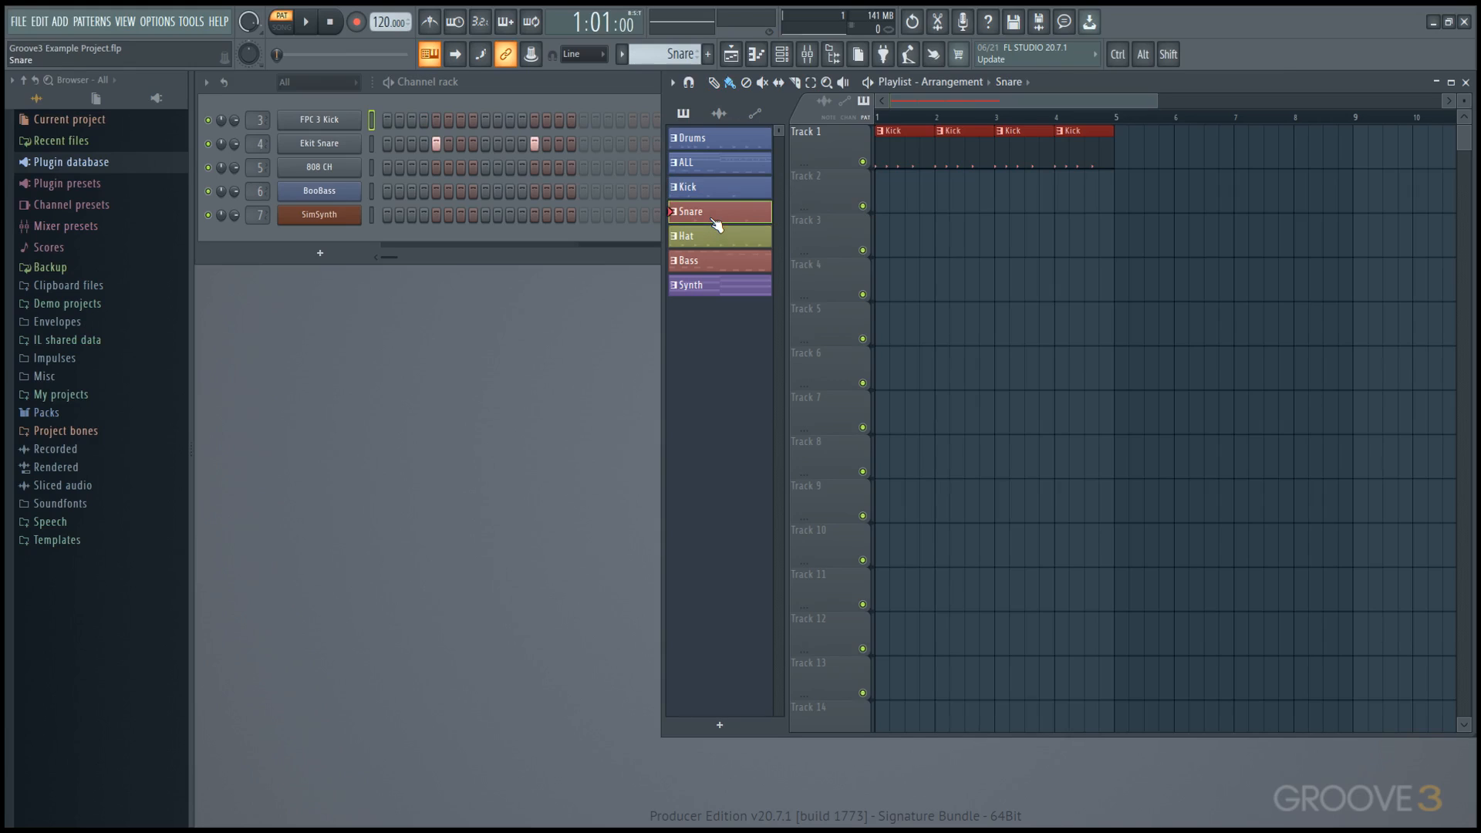
drag(879, 199, 1064, 201)
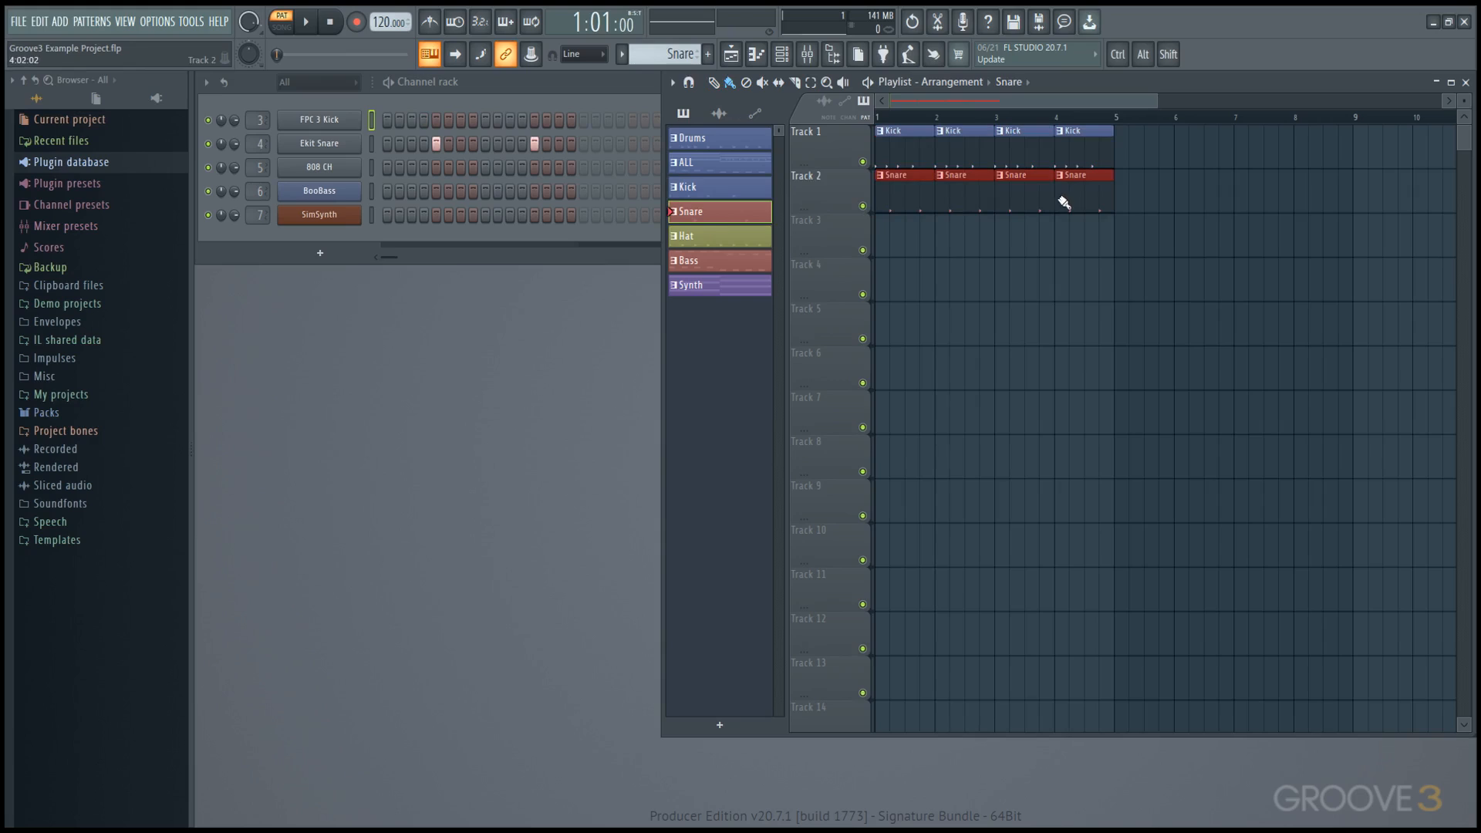
click(730, 246)
drag(880, 231, 1063, 246)
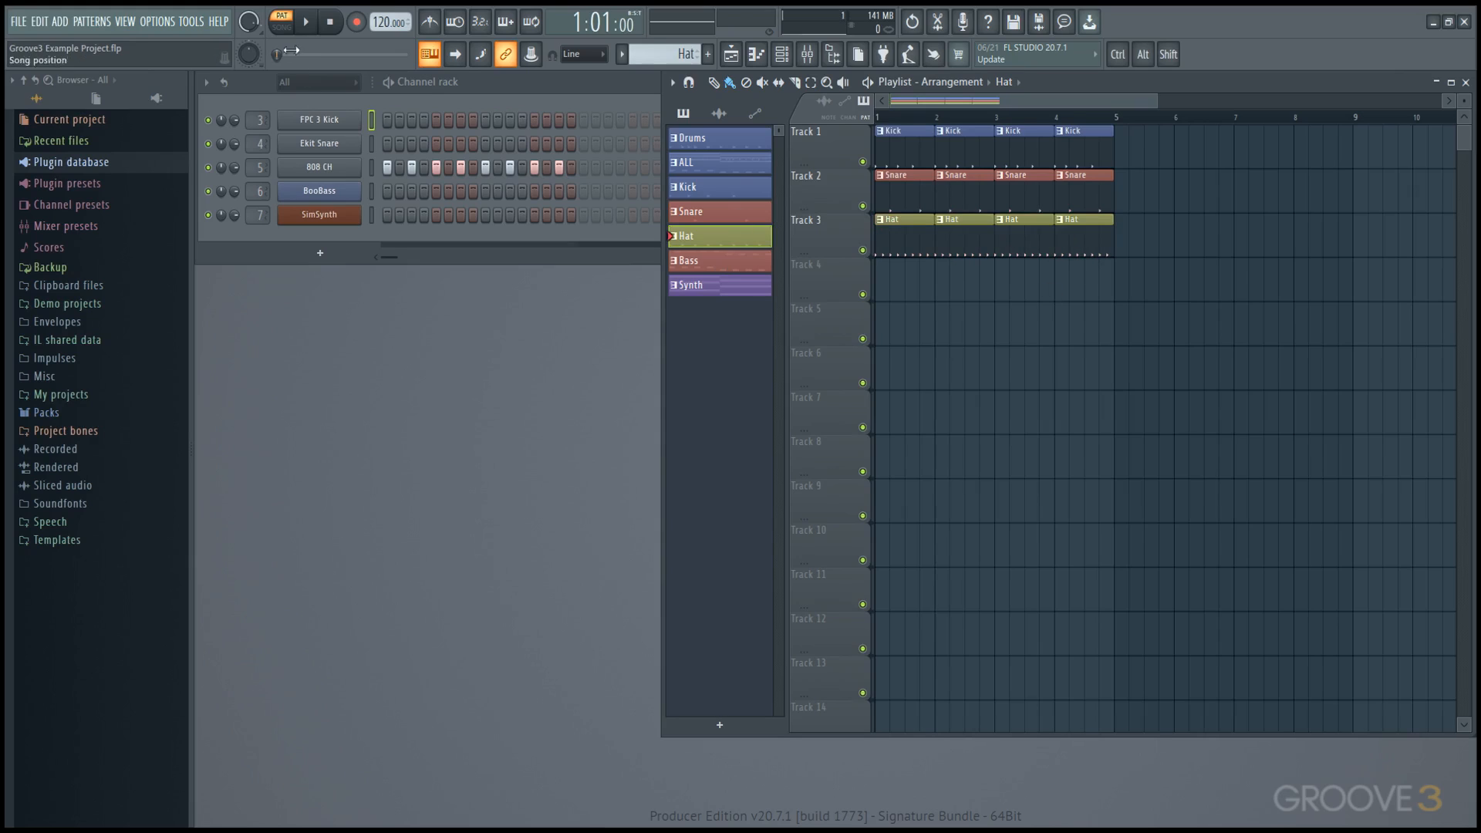
Step: Switch playback to song mode and play the arrangement from bar 1, stopping after a short listen
click(284, 28)
mouse_move(891, 117)
mouse_down()
mouse_move(934, 120)
mouse_move(878, 117)
mouse_up()
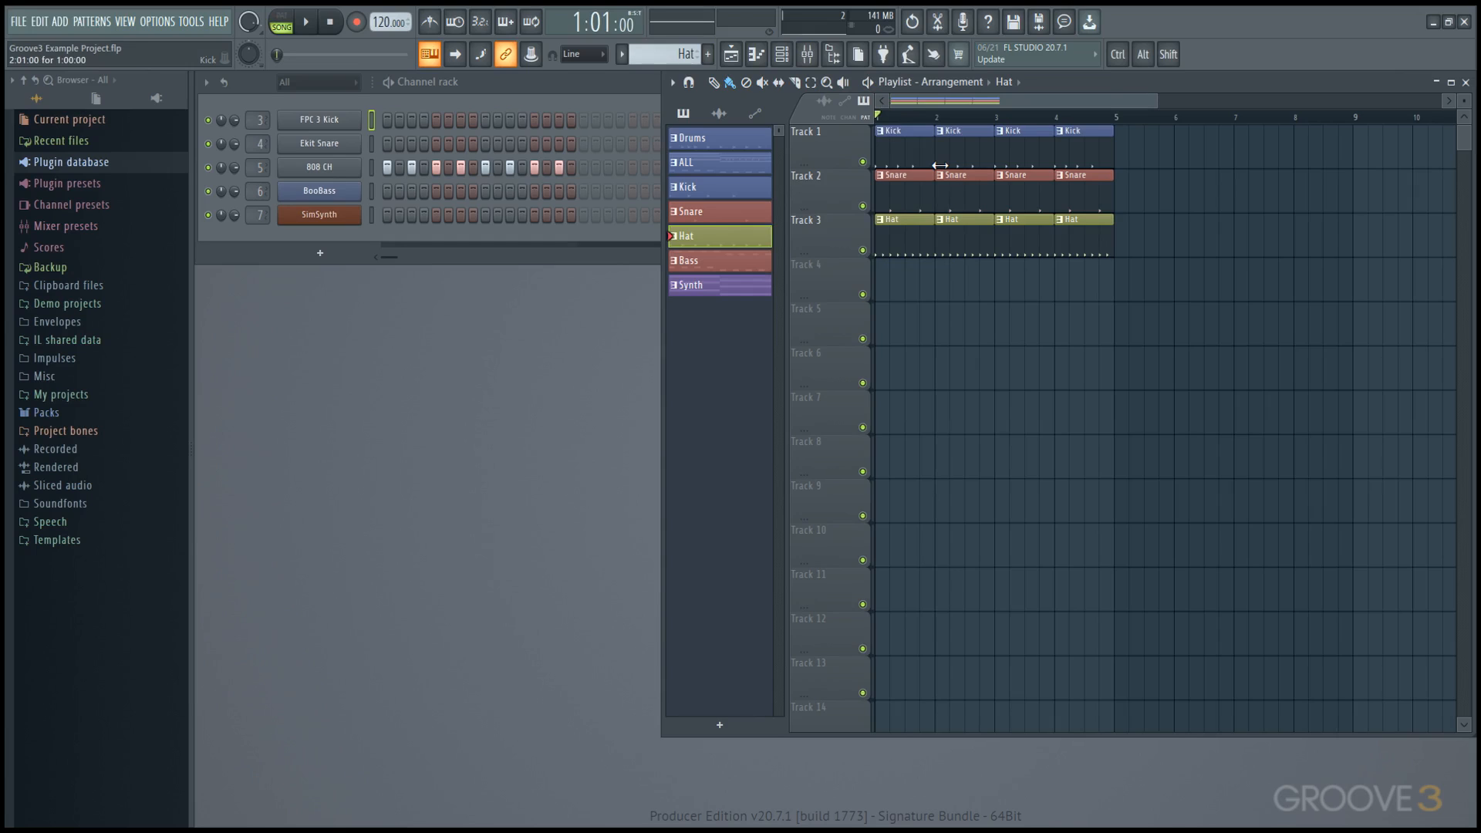
key(space)
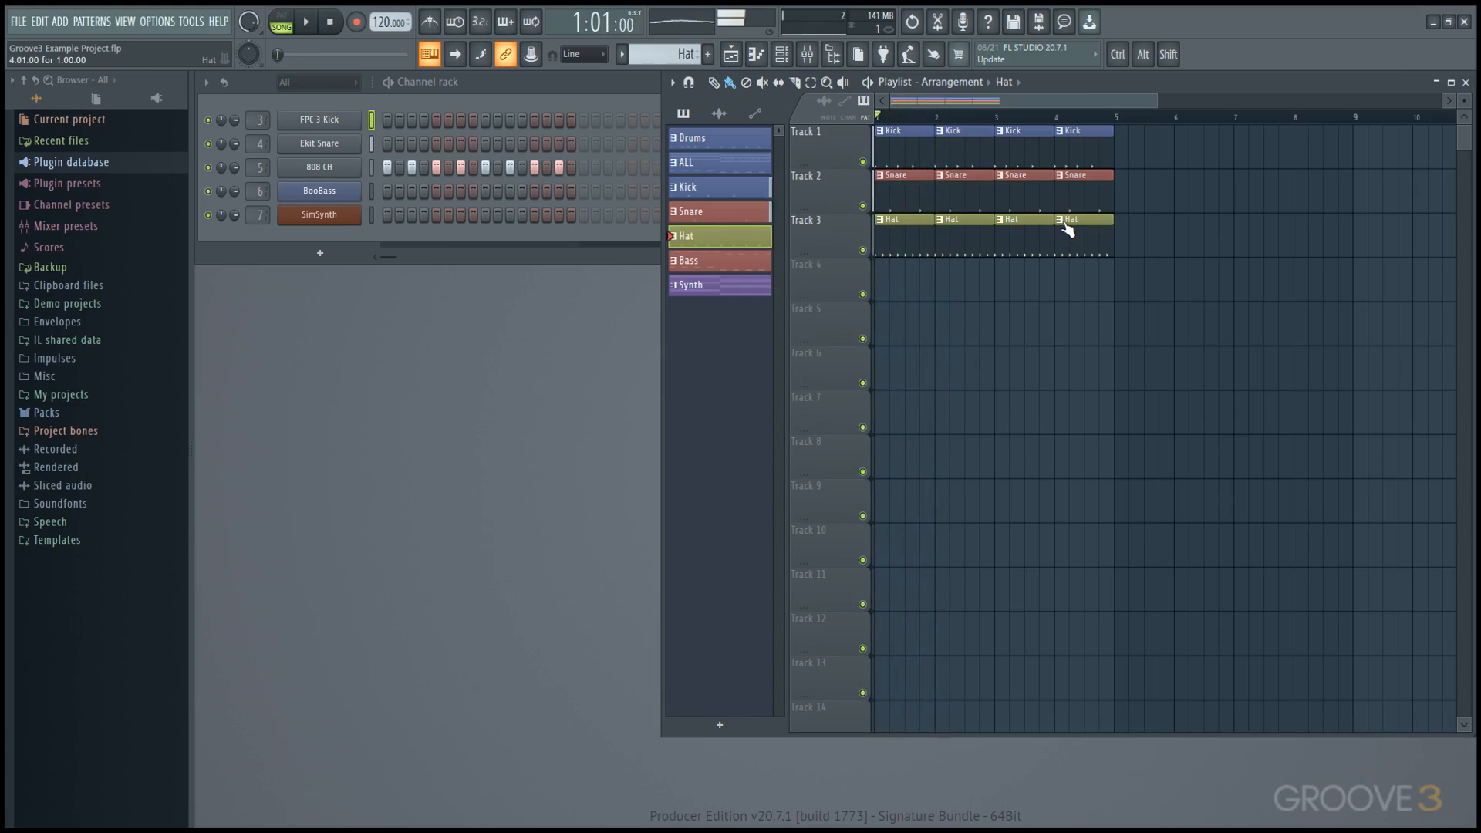
key(space)
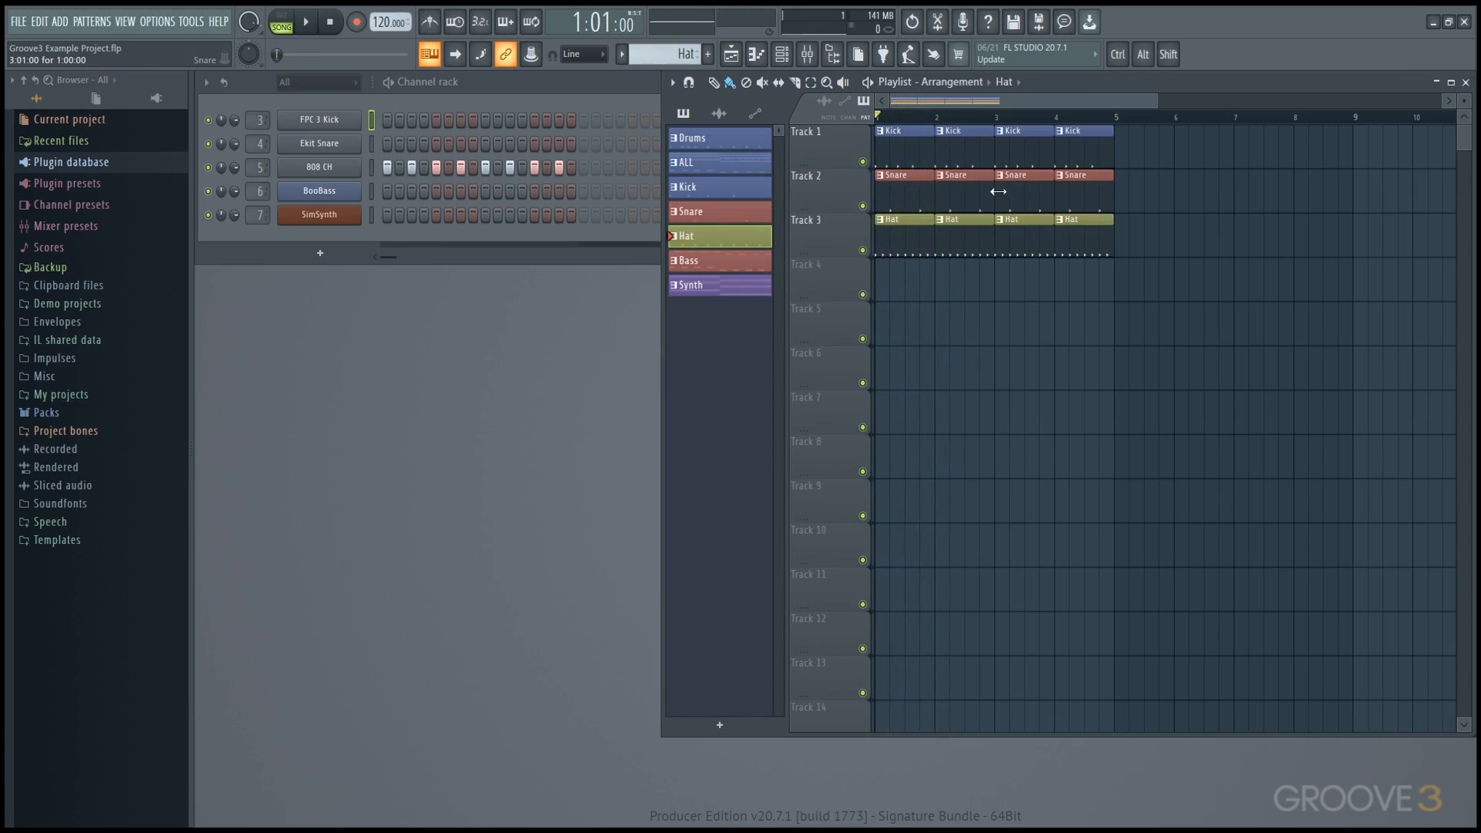
Step: Open the mixer, play the song to examine the channel levels, and close the mixer again
click(807, 54)
key(space)
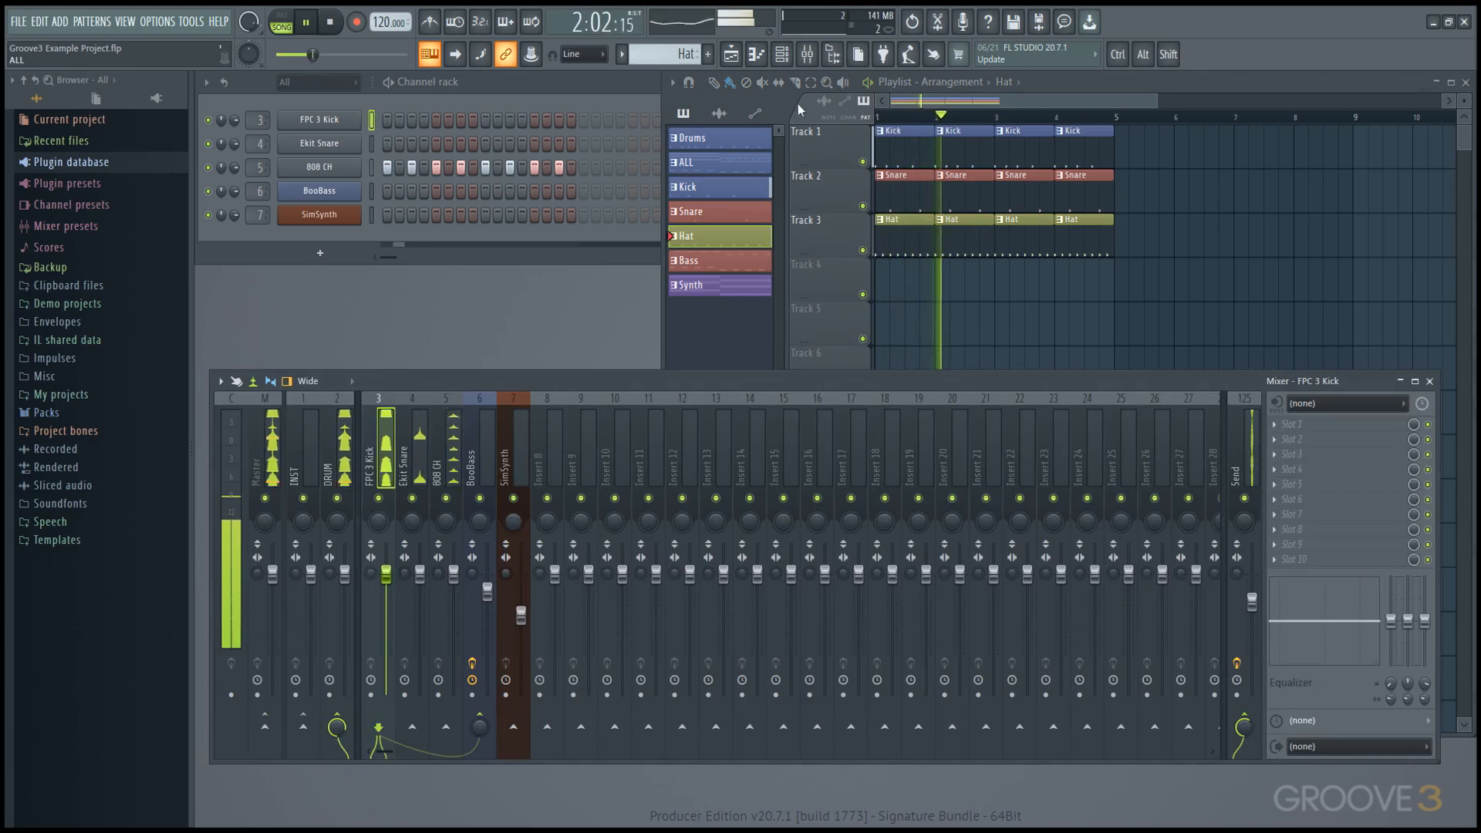
key(space)
click(807, 54)
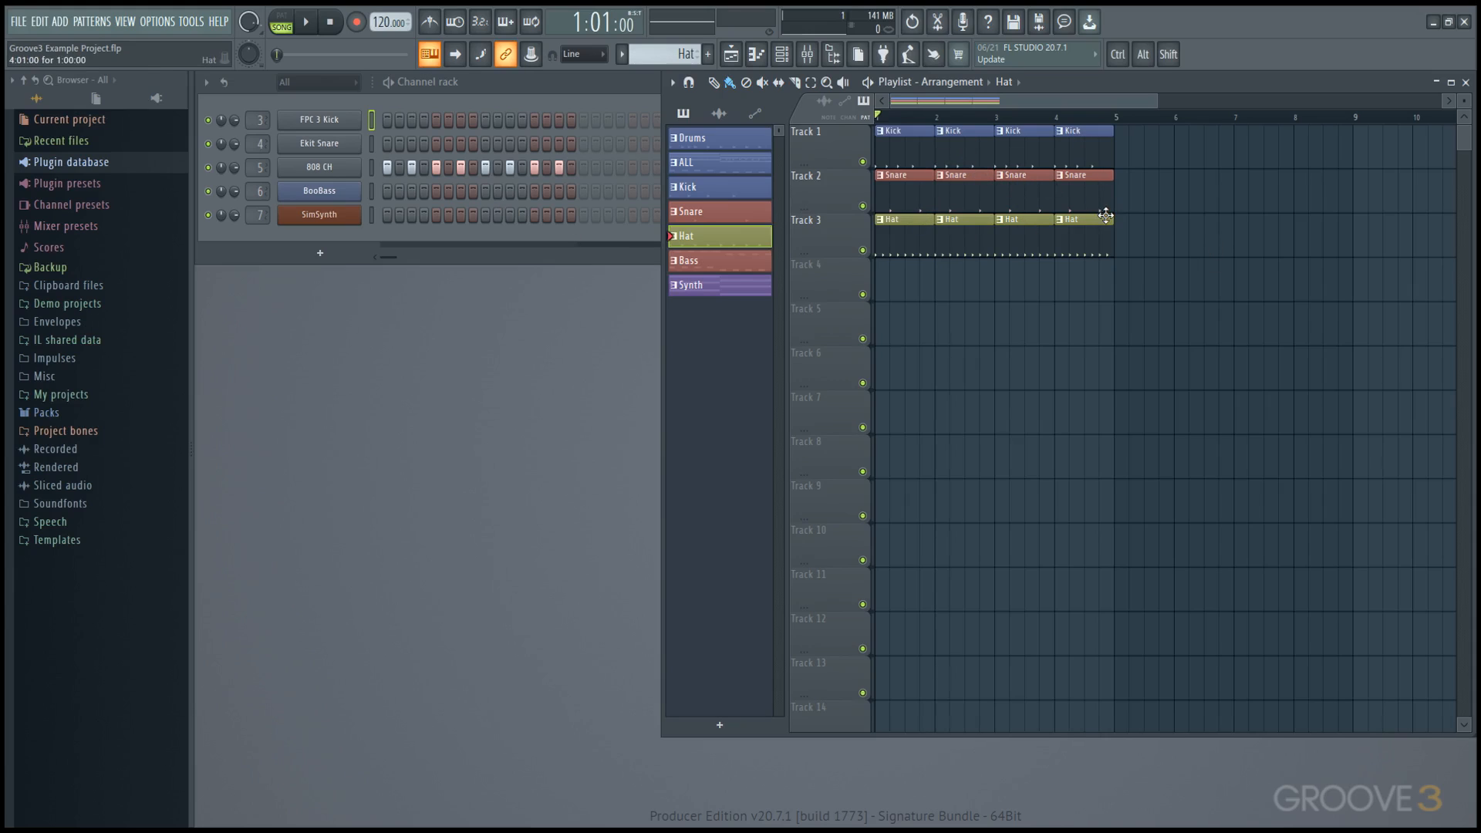
Step: Move the second Snare clip on Track 2 to start at 1:15:00 and play the song to hear the shift
scroll(970, 197, up, 3)
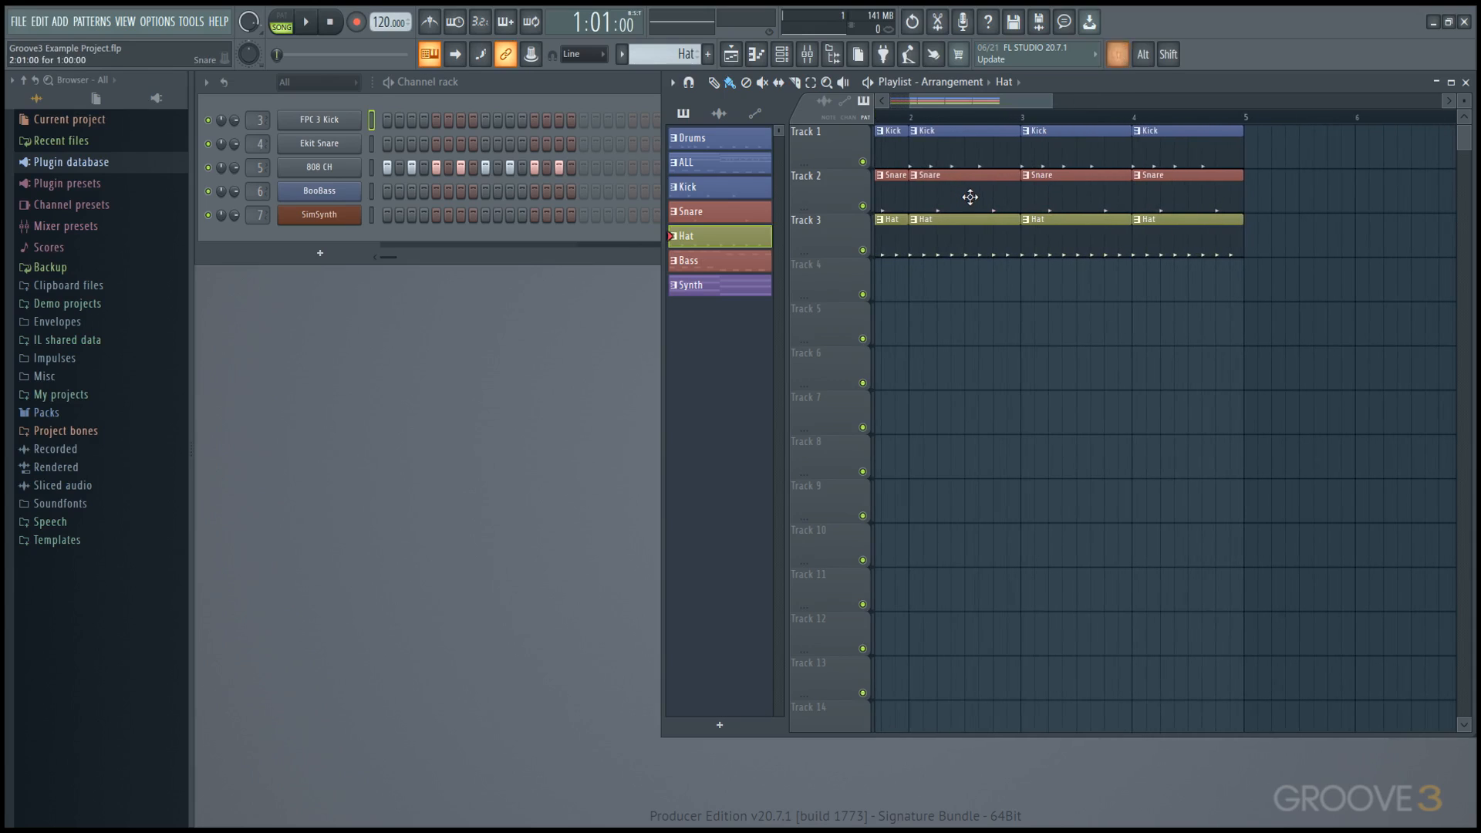
drag(963, 198, 1153, 277)
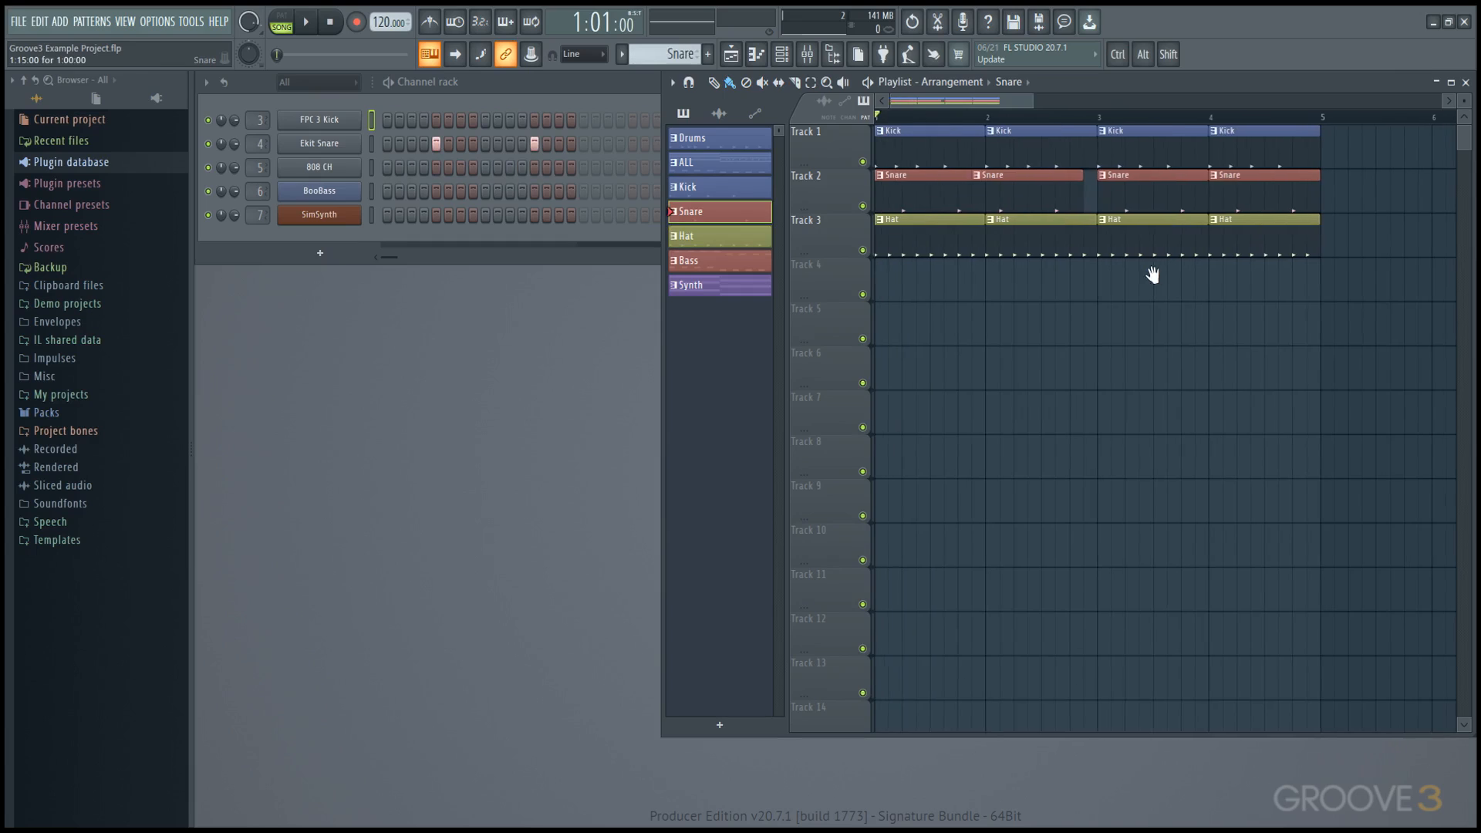
key(space)
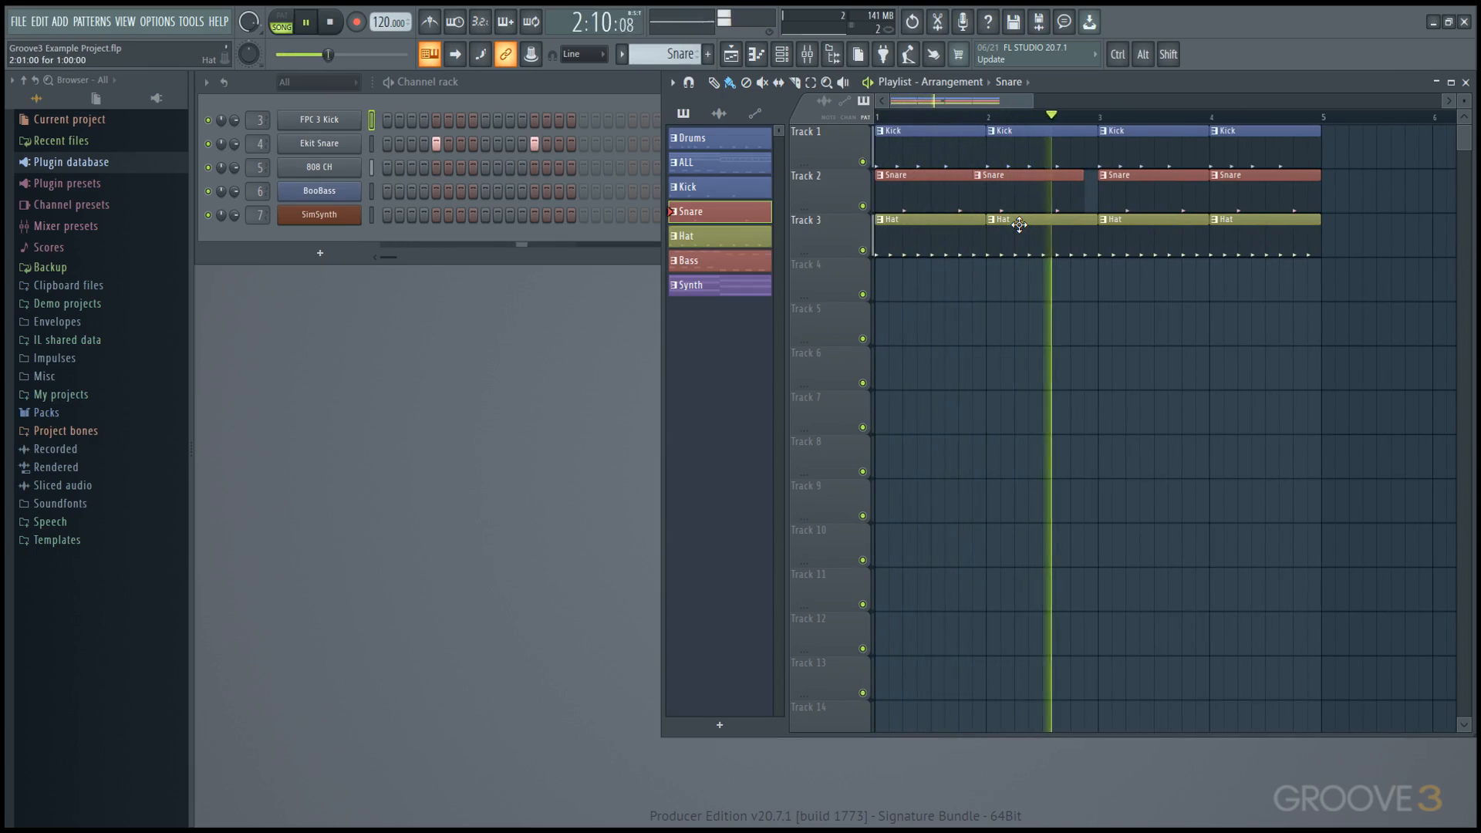
key(space)
Step: Replace the second Snare clip with four one-beat Snare clips filling bar 2 of Track 2, and play from bar 2
scroll(1079, 205, up, 3)
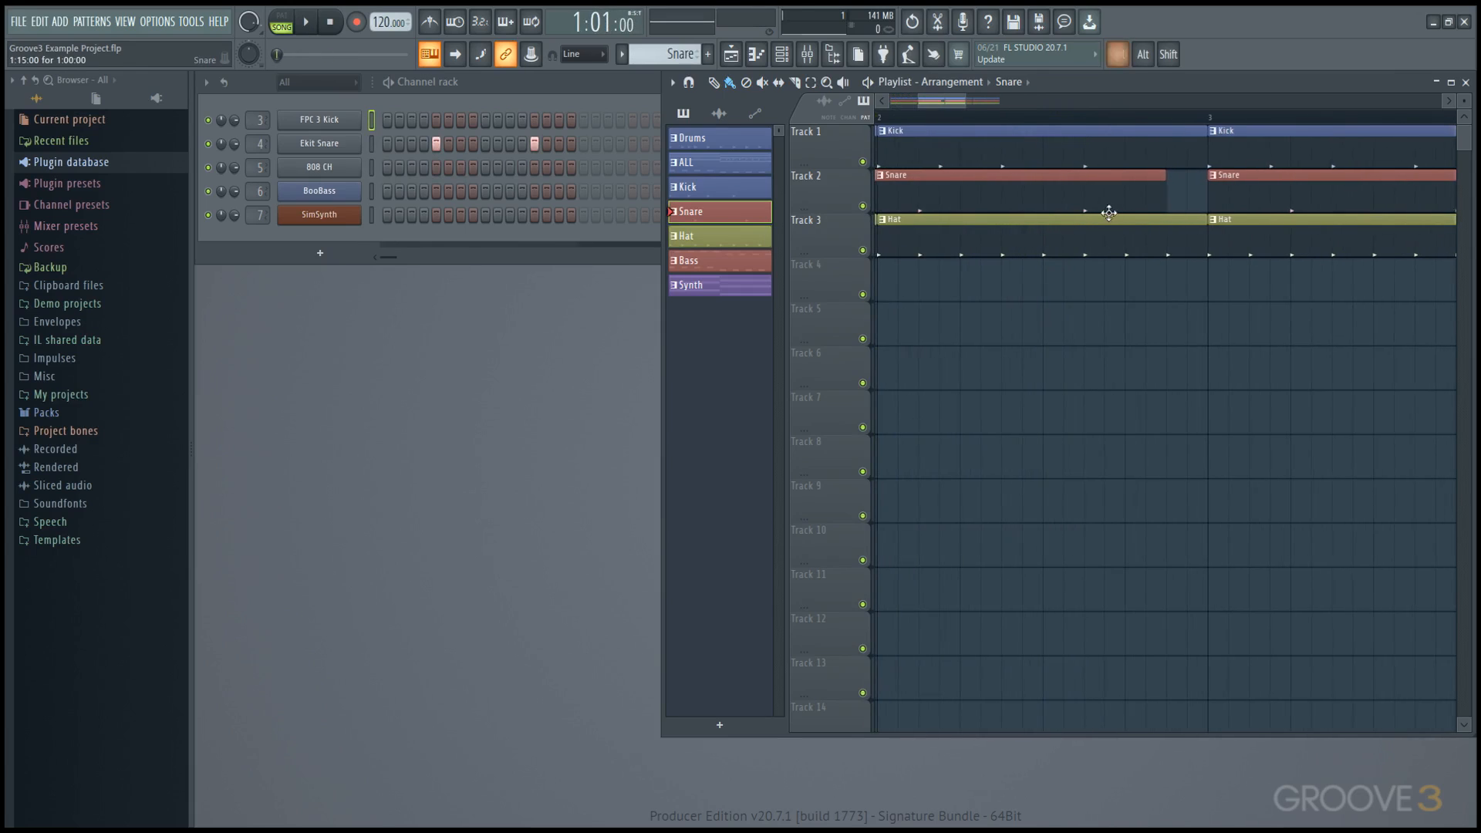
mouse_move(1164, 205)
mouse_down()
mouse_move(969, 205)
mouse_move(1105, 205)
mouse_up()
scroll(1056, 224, left, 2)
scroll(954, 196, down, 1)
scroll(1020, 197, down, 2)
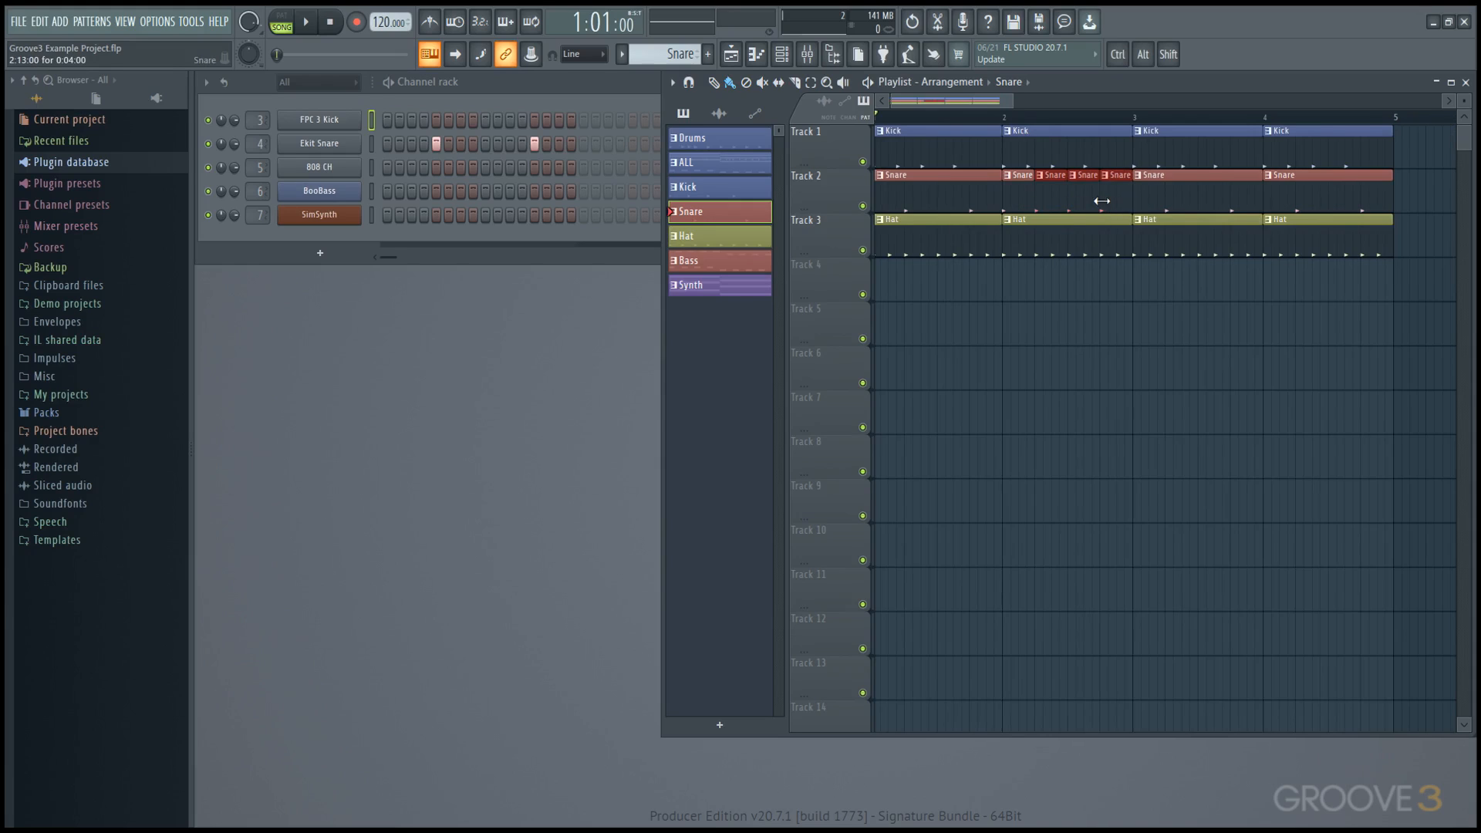
click(1005, 118)
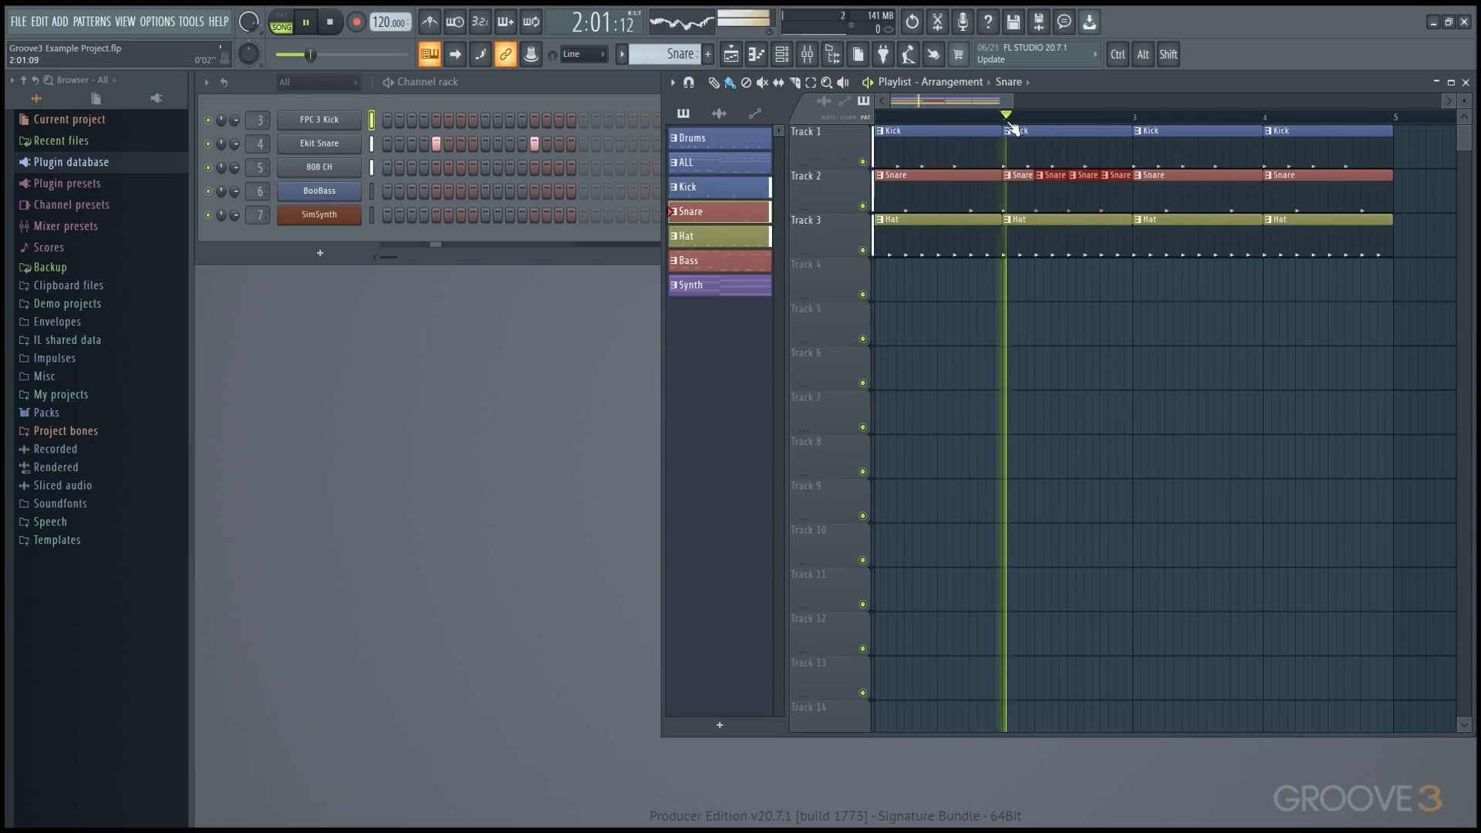
key(space)
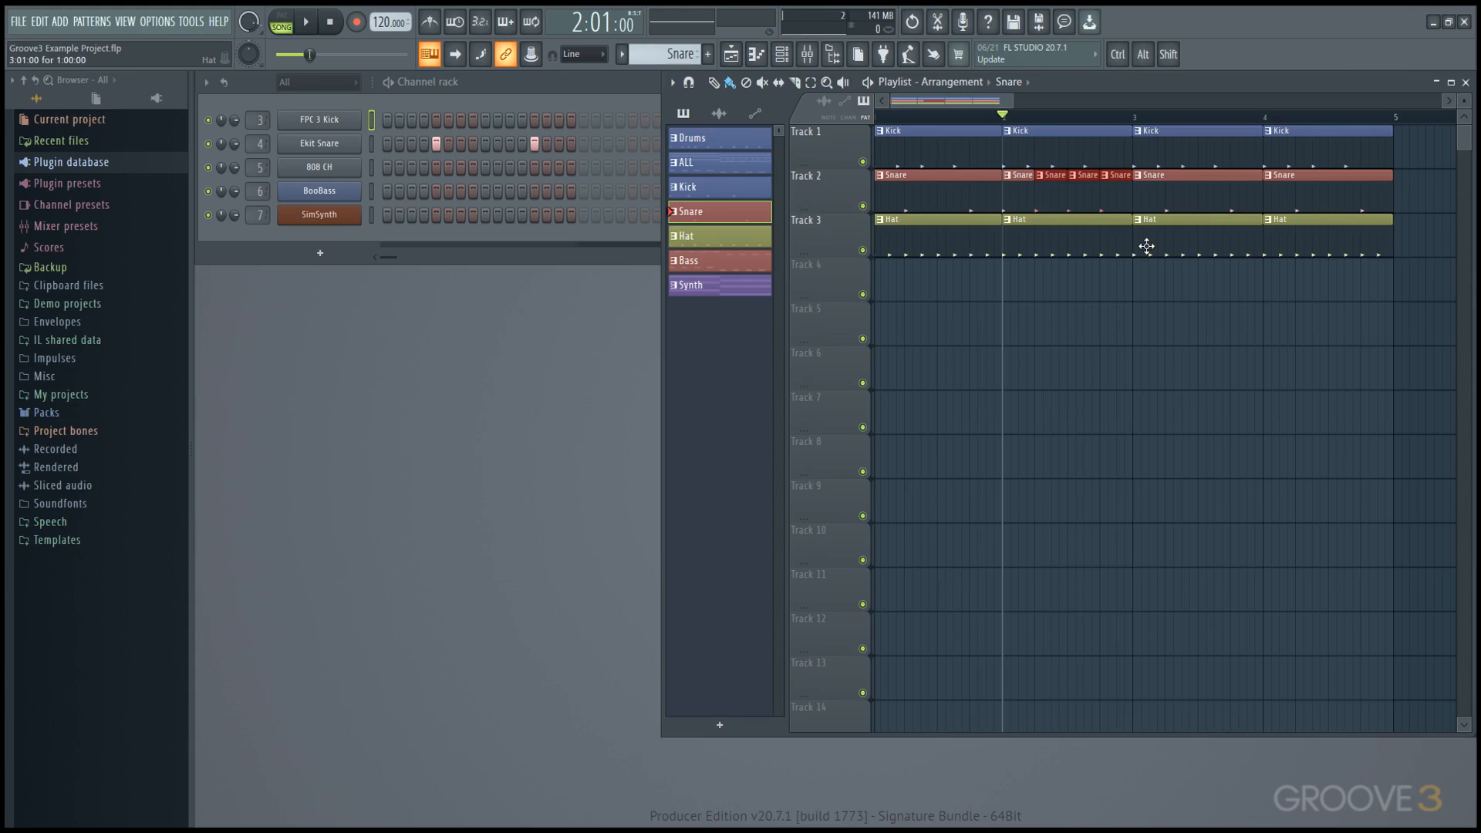
Step: Shorten the first Kick clip on Track 1 to a length of 0:01:00
drag(979, 236, 1094, 260)
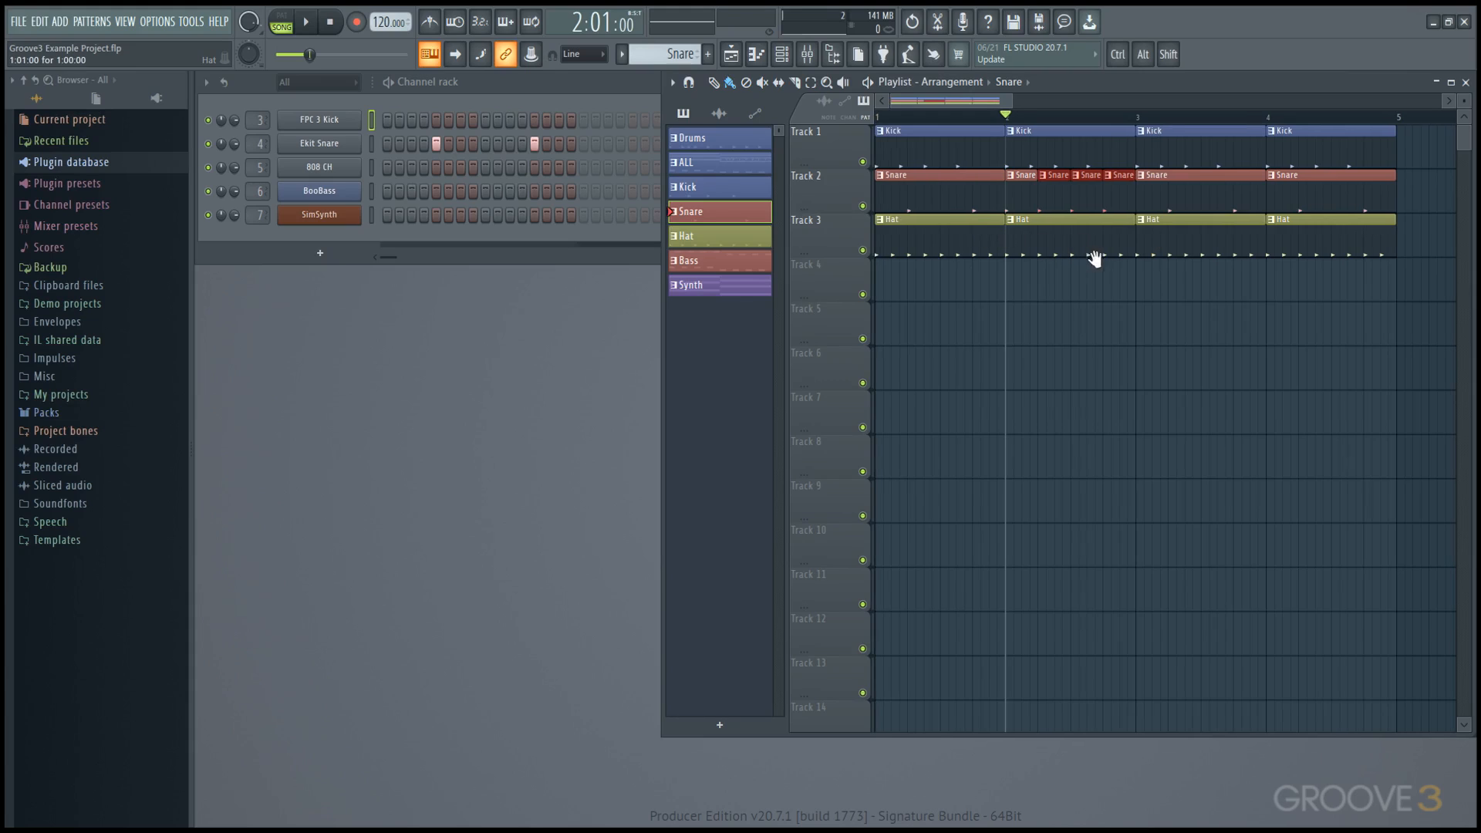
click(998, 157)
drag(997, 156, 882, 157)
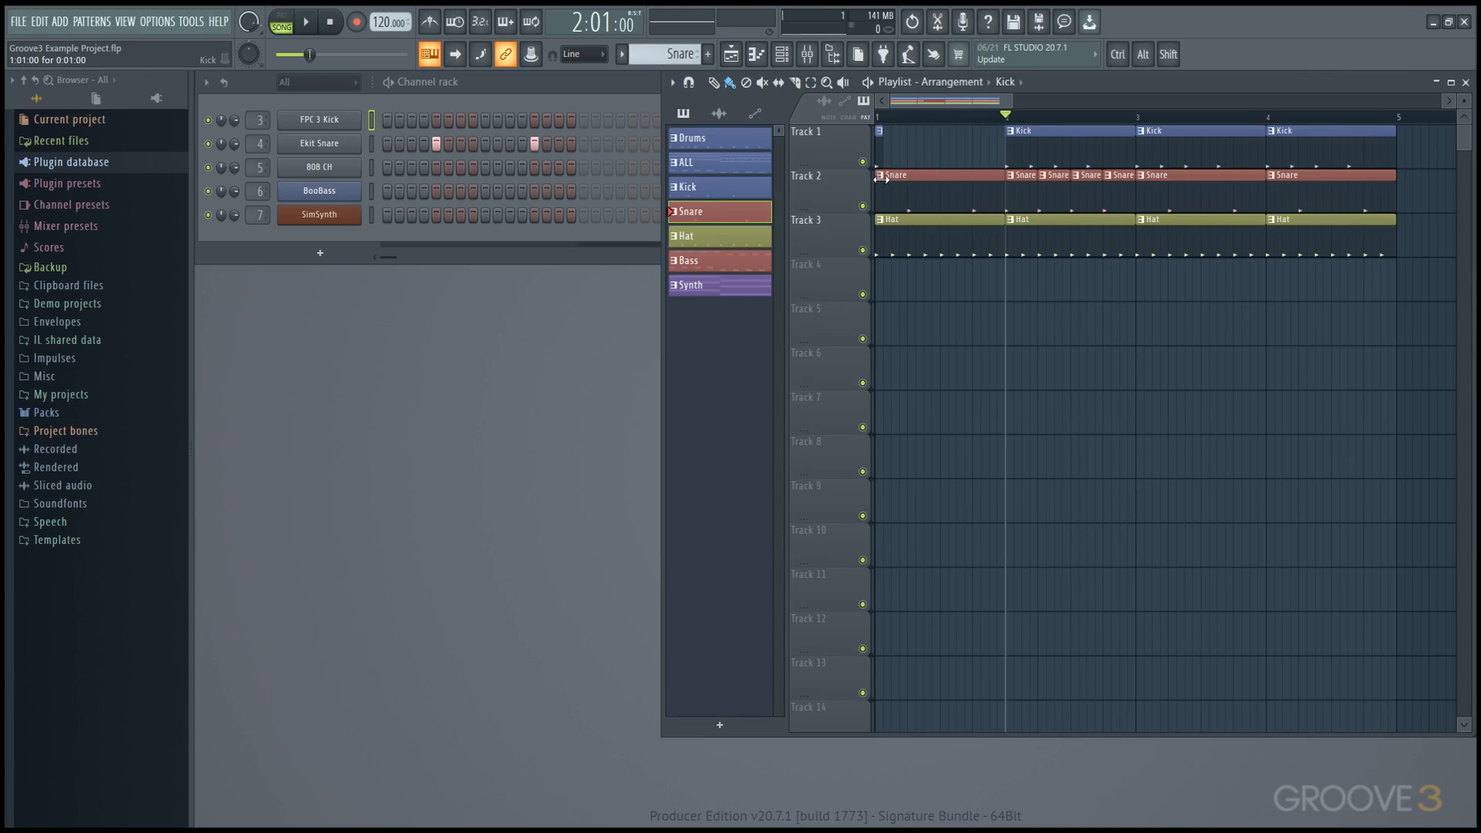
Step: Delete the first Snare clip on Track 2 and move the first one-beat Snare clip of bar 2 to beat 2 of bar 1
right_click(975, 193)
drag(1023, 197, 925, 198)
Step: Add two one-step Kick clips at steps 7 and 11 of bar 1 on Track 1, and a one-beat Snare clip on beat 4 of Track 2
click(881, 158)
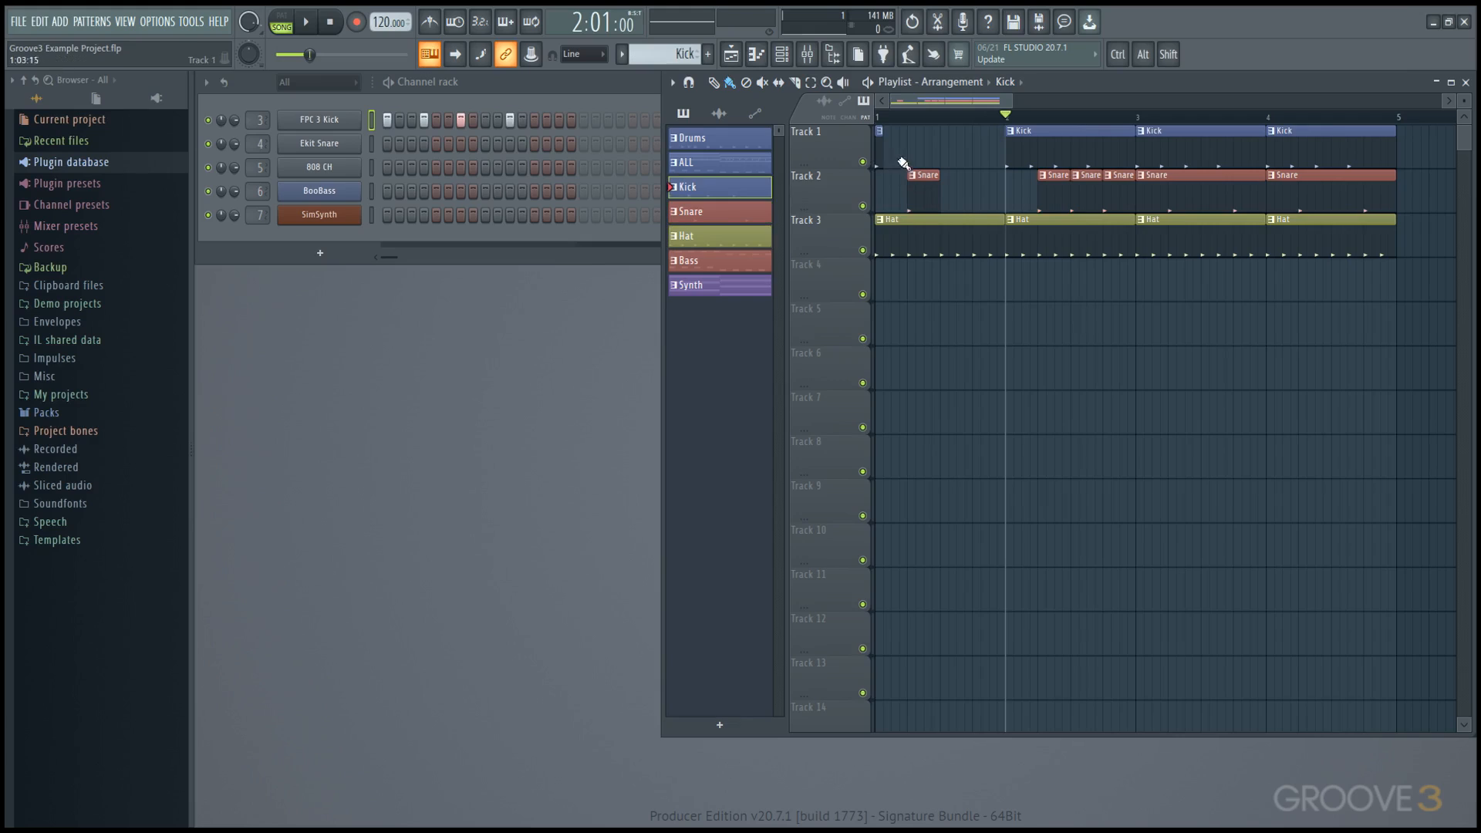
click(929, 159)
click(958, 153)
click(928, 190)
click(978, 192)
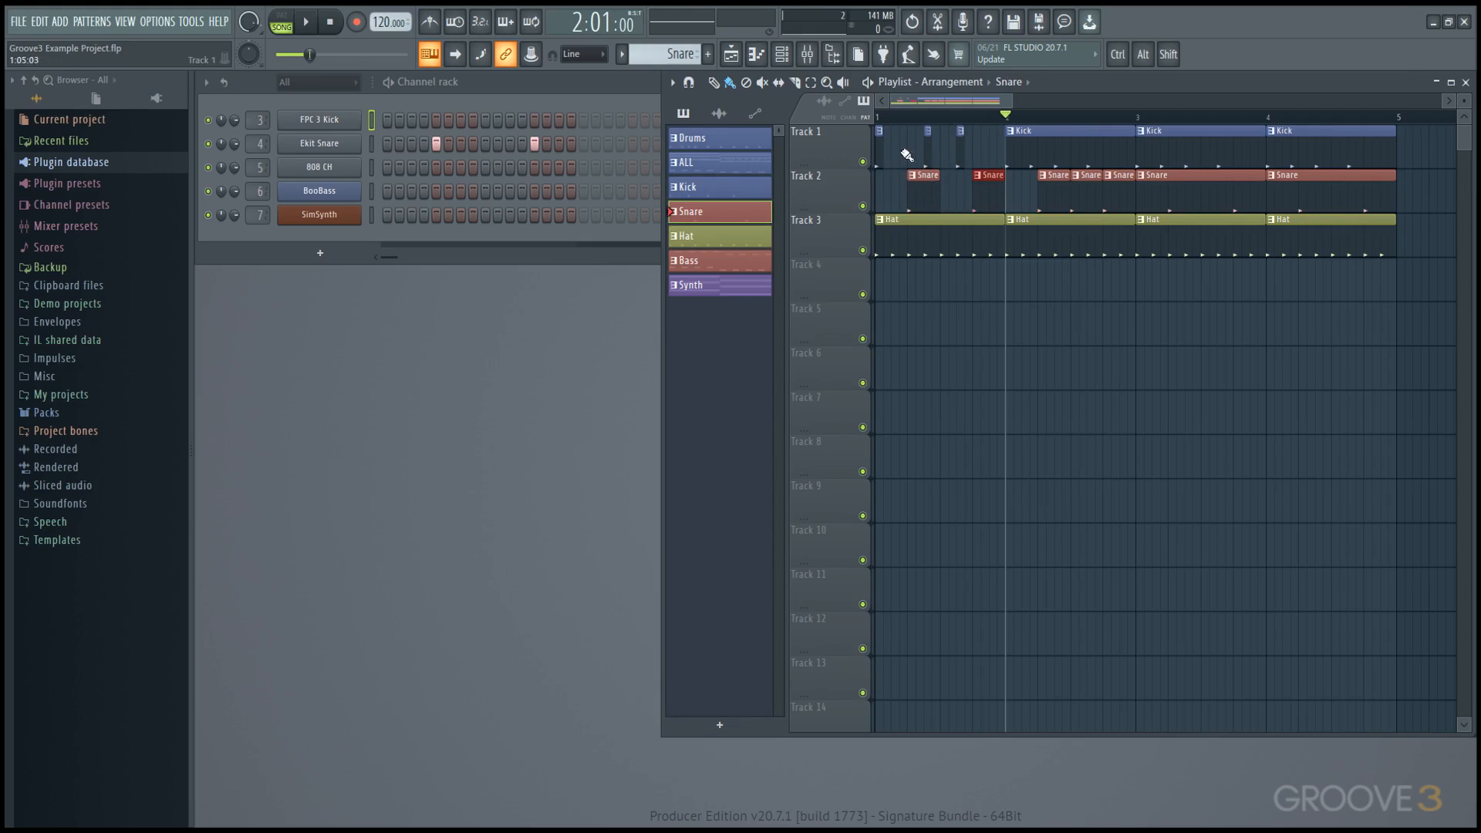
Step: Play the song from bar 1 to hear the edited Kick and Snare rhythm, and stop playback
click(885, 119)
key(space)
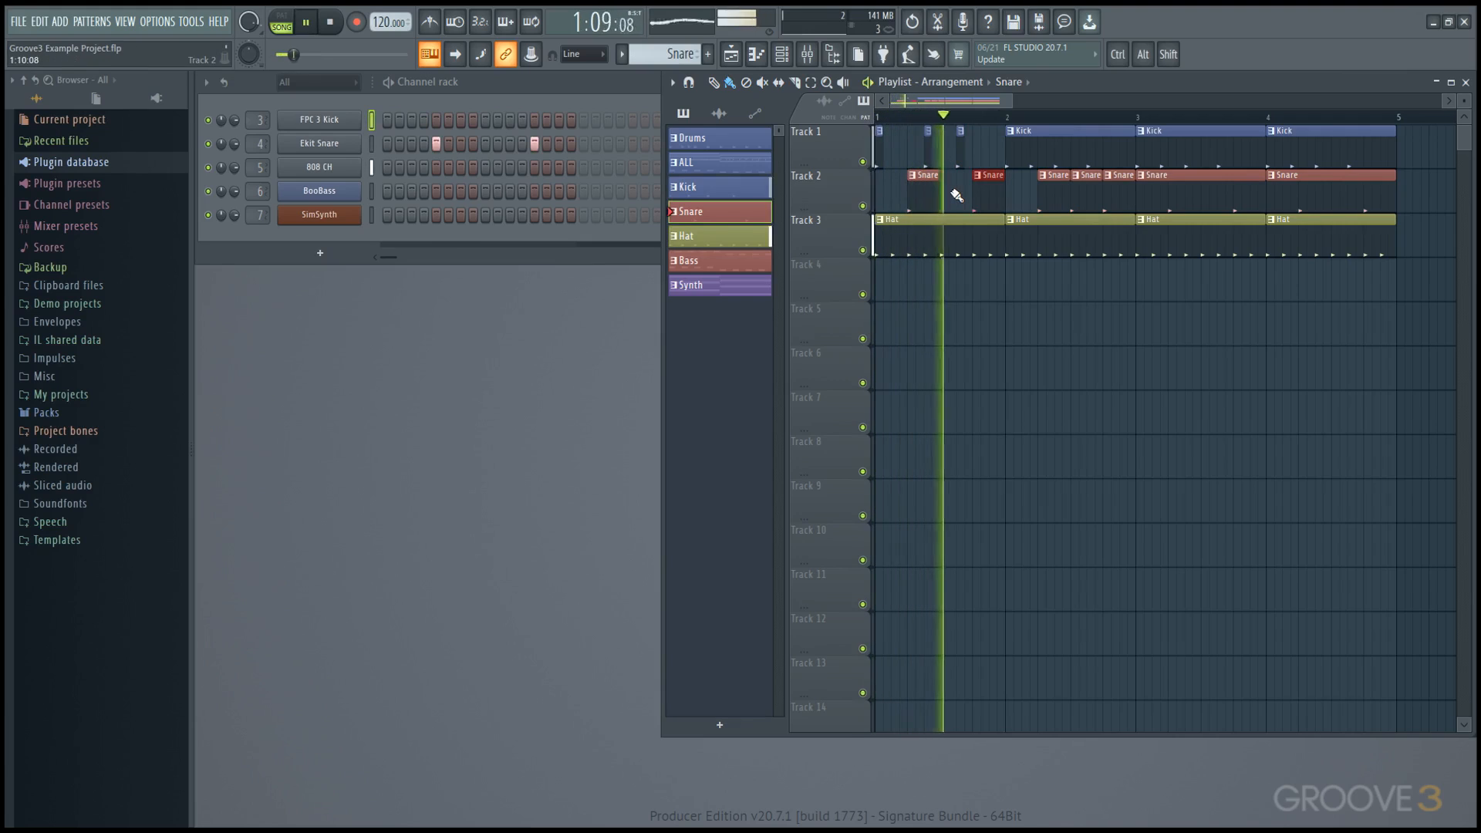
key(space)
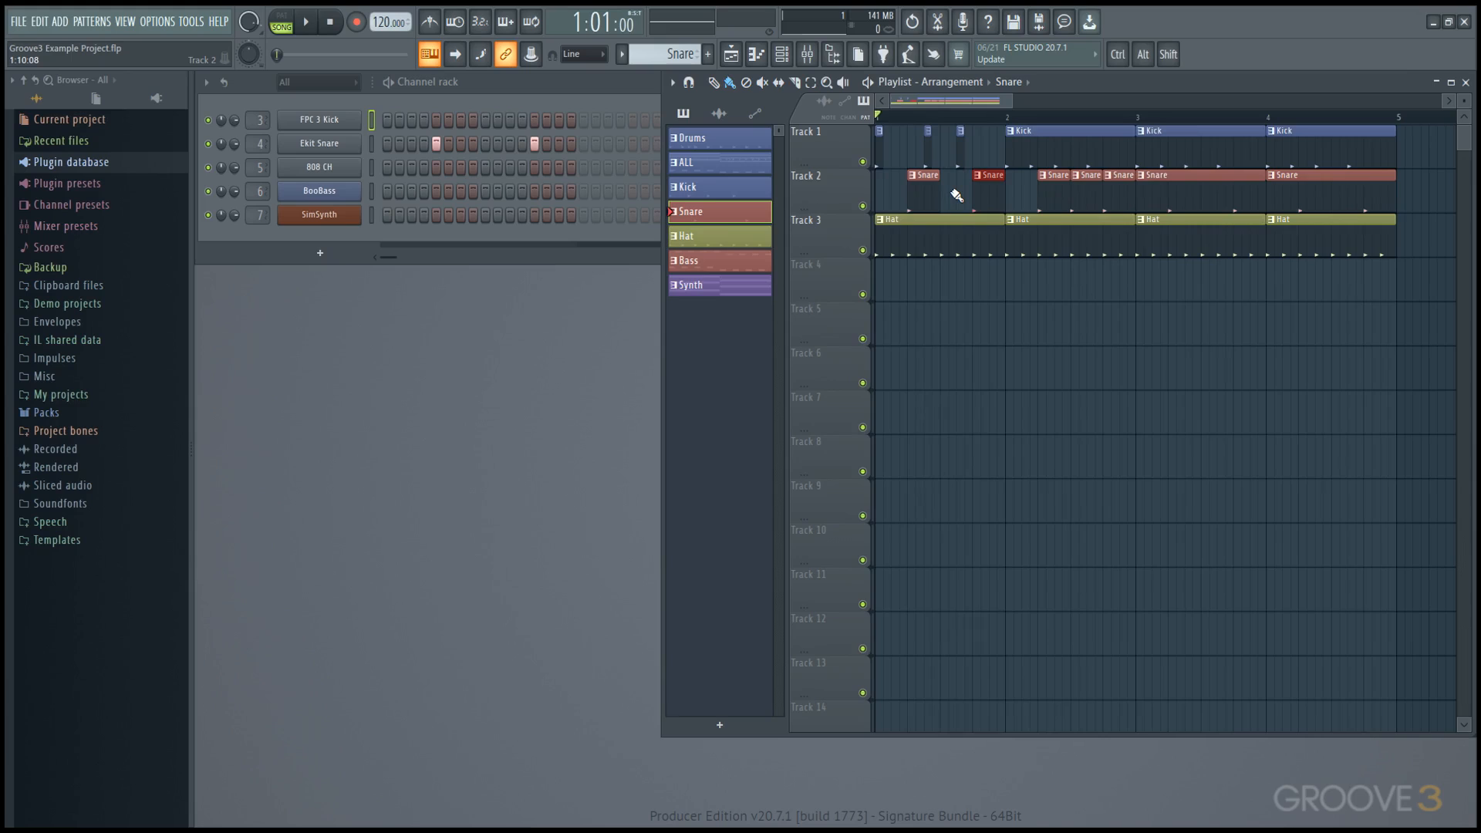
Step: Add the Bracke Kick sample from the Kicks folder of the Drums packs to Track 4 at bar 1
click(73, 416)
click(74, 430)
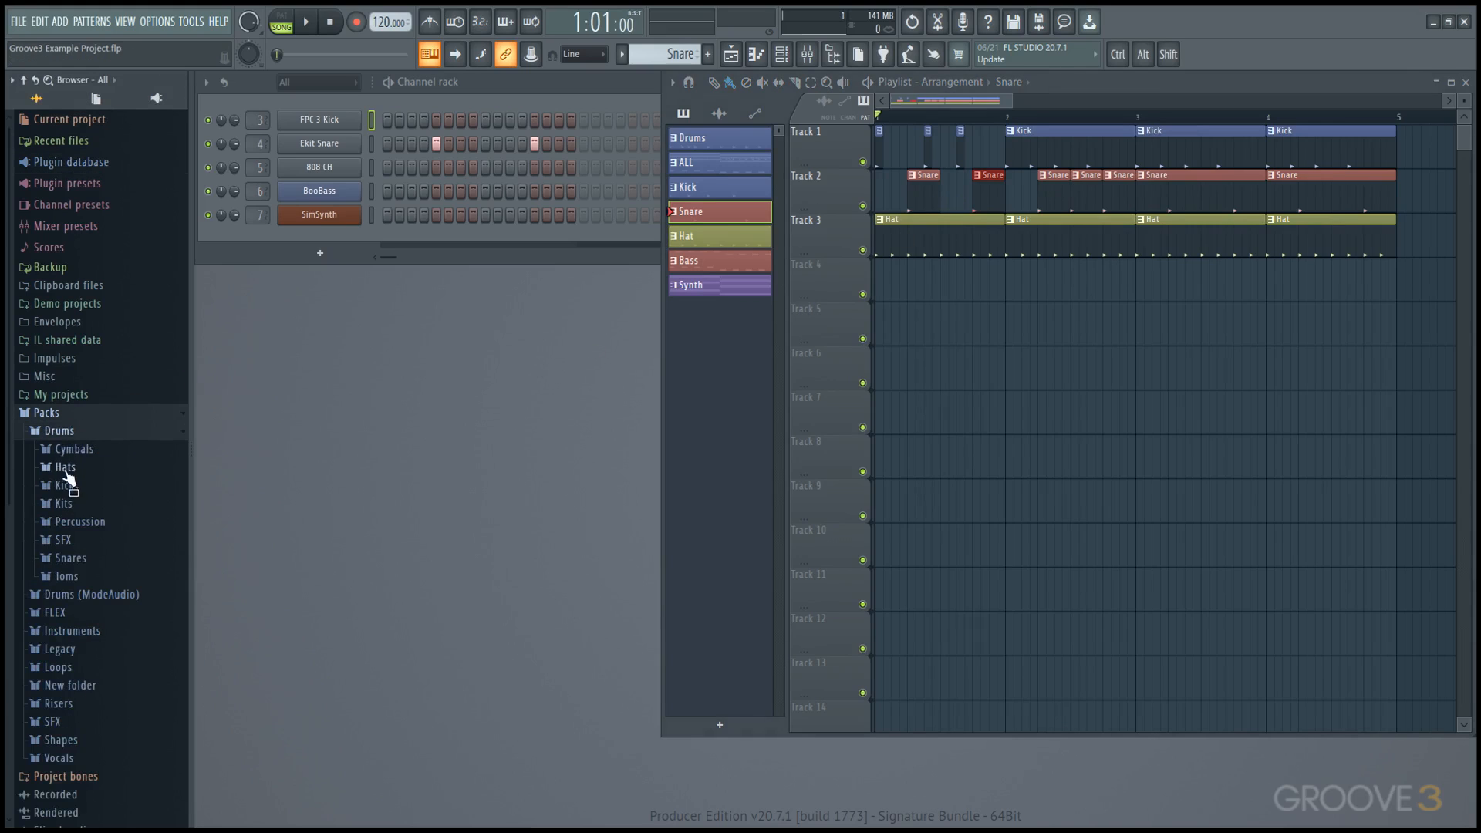
click(69, 486)
drag(72, 518, 895, 285)
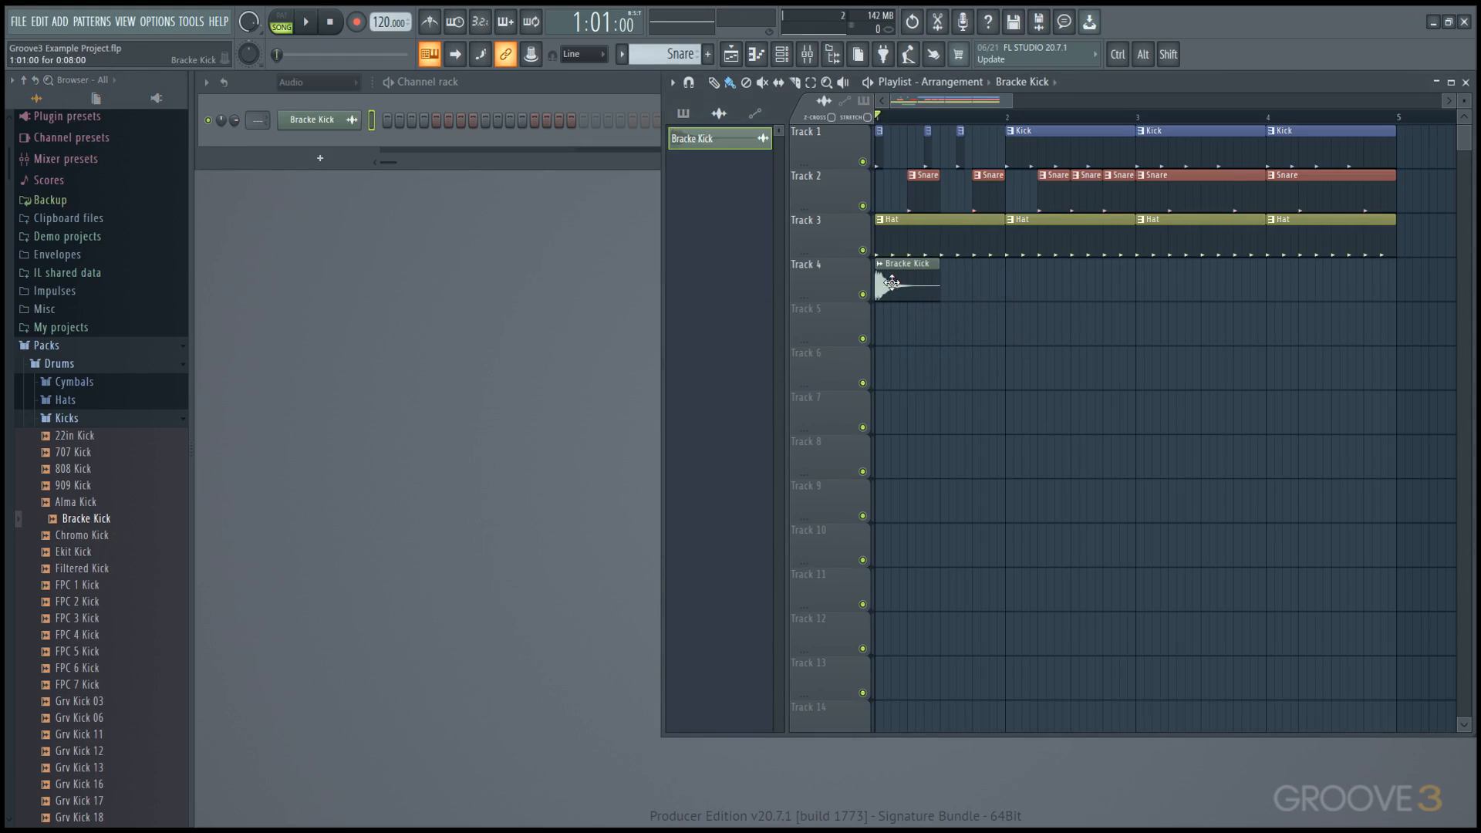
Step: Delete the one-step Kick clip at the start of bar 1 on Track 1 and play the song with the Bracke Kick sample
click(917, 240)
scroll(902, 278, up, 5)
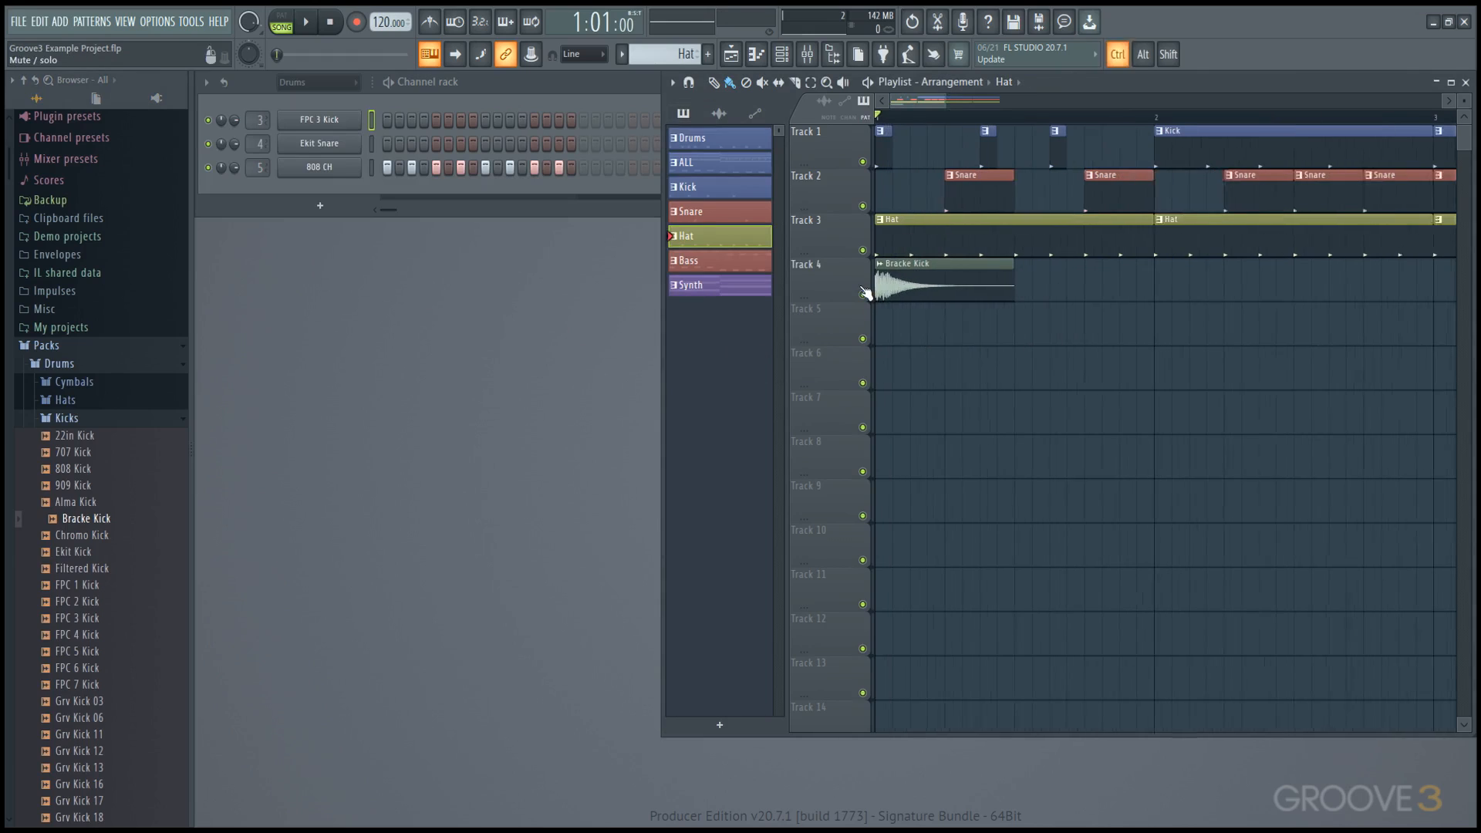
mouse_move(962, 295)
mouse_down()
mouse_move(936, 406)
mouse_move(942, 282)
mouse_up()
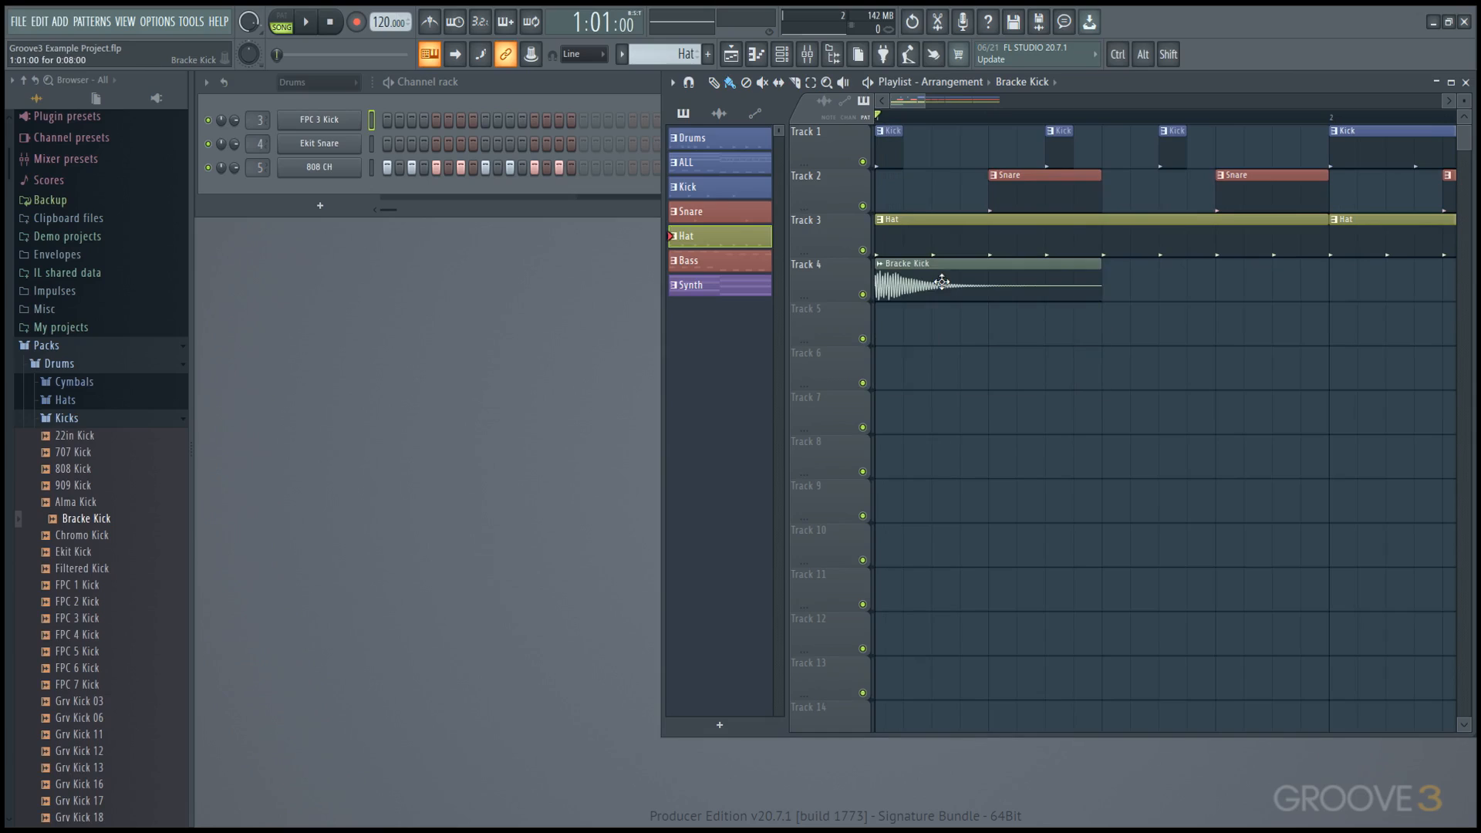
right_click(889, 150)
key(space)
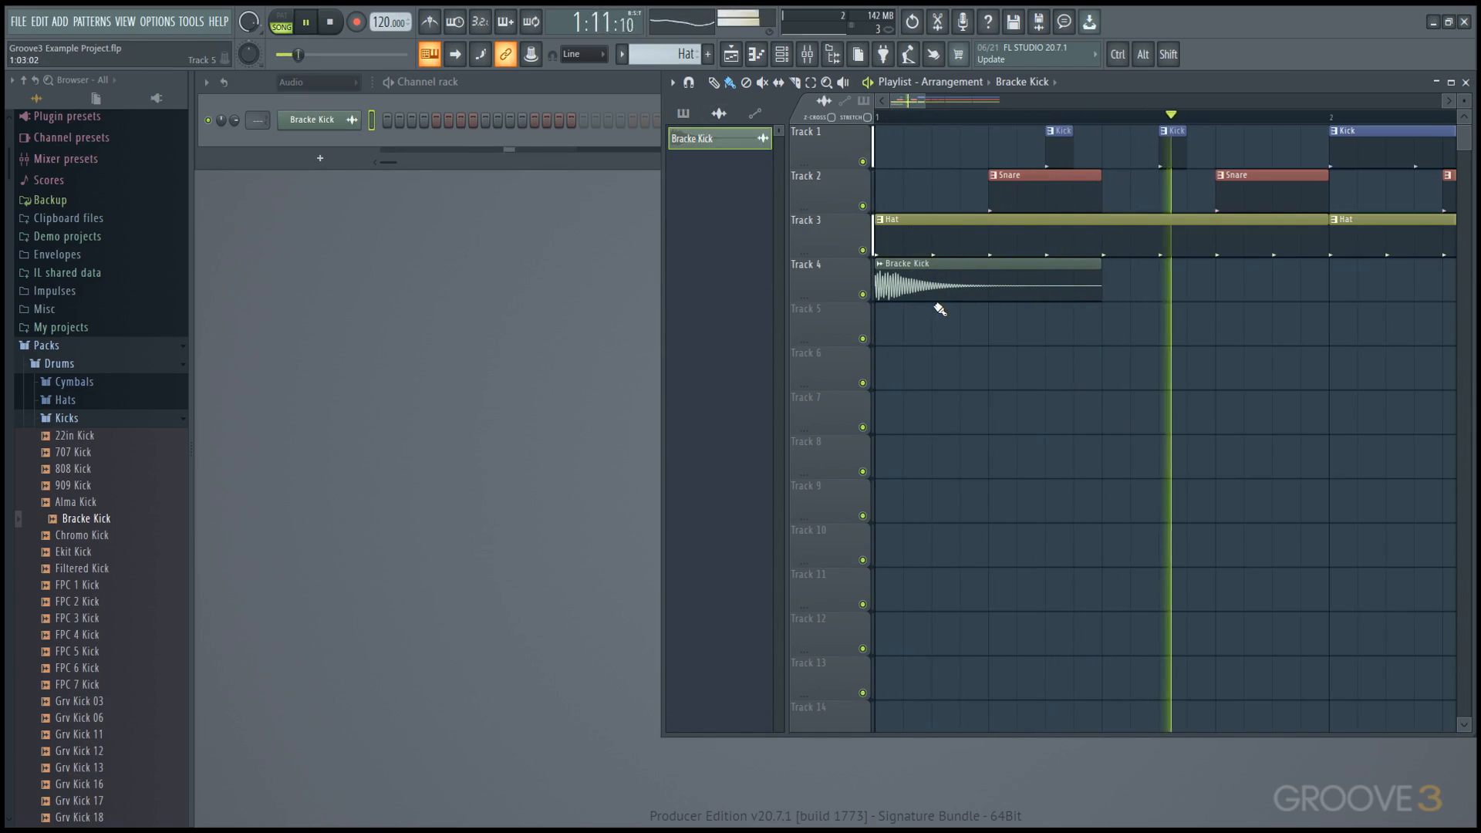
key(space)
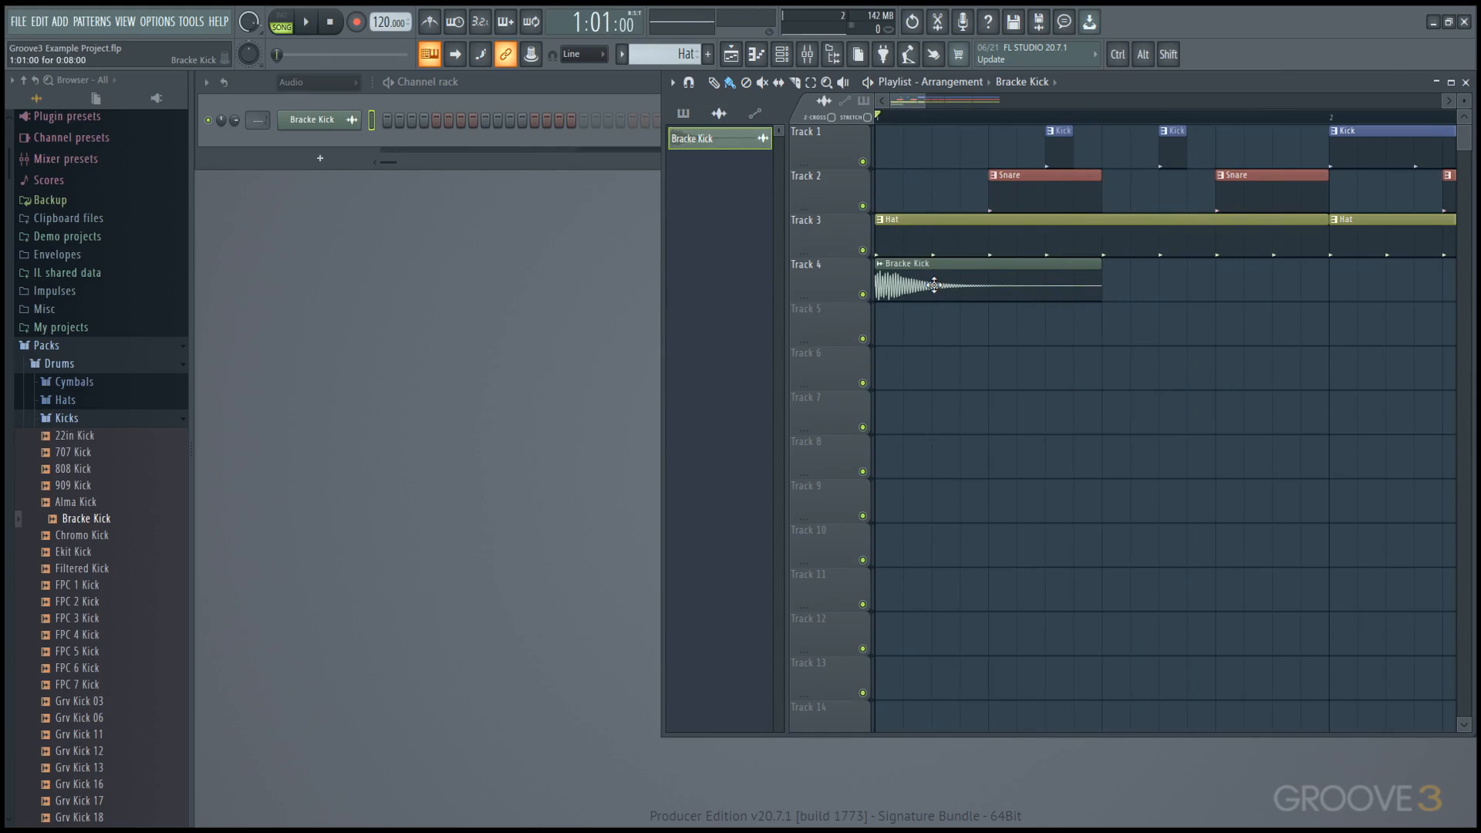
Step: Open the Bracke Kick clip's channel settings and set the Channel rack filter to All
double_click(930, 277)
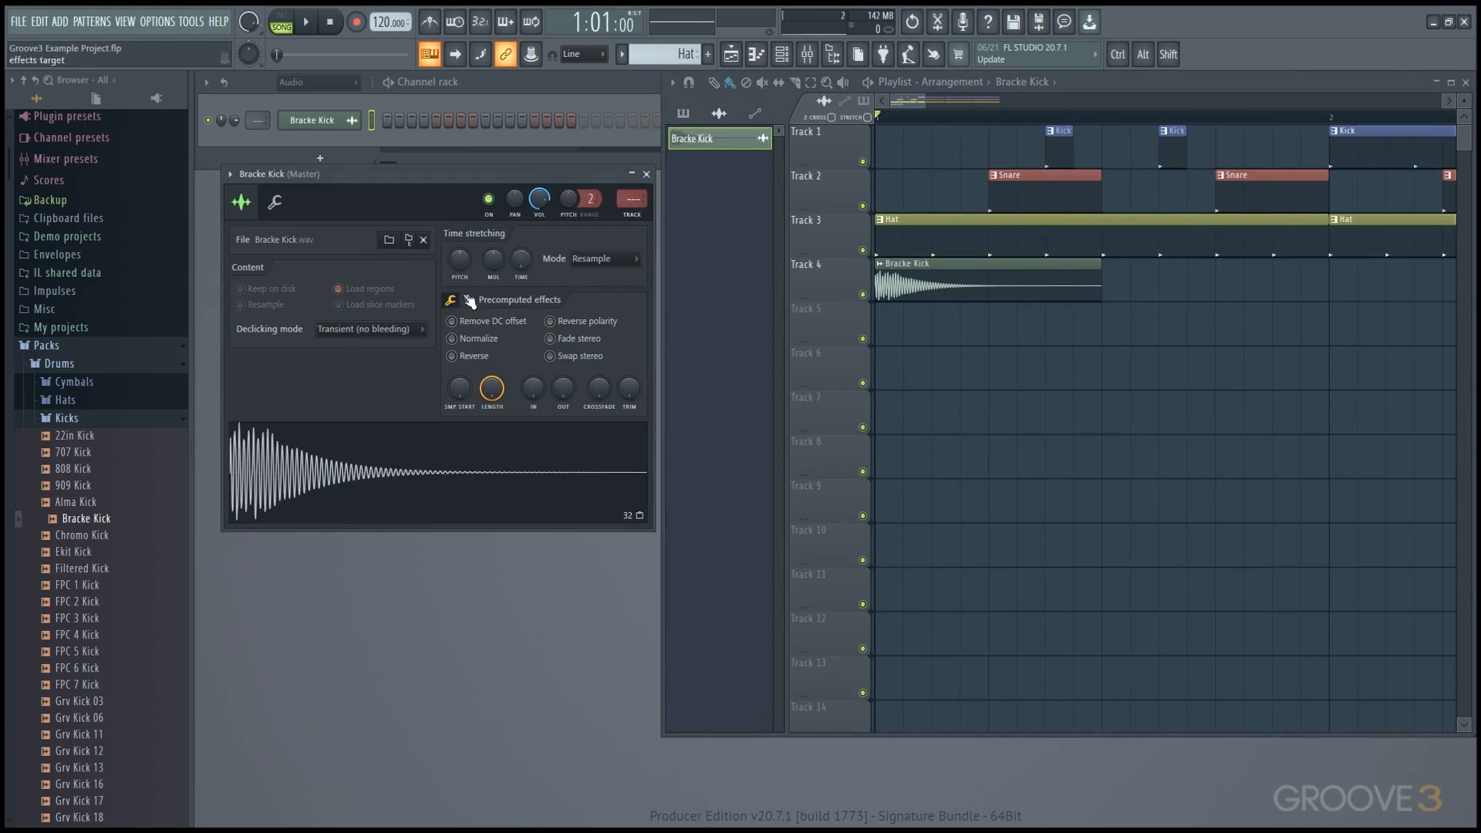
click(327, 85)
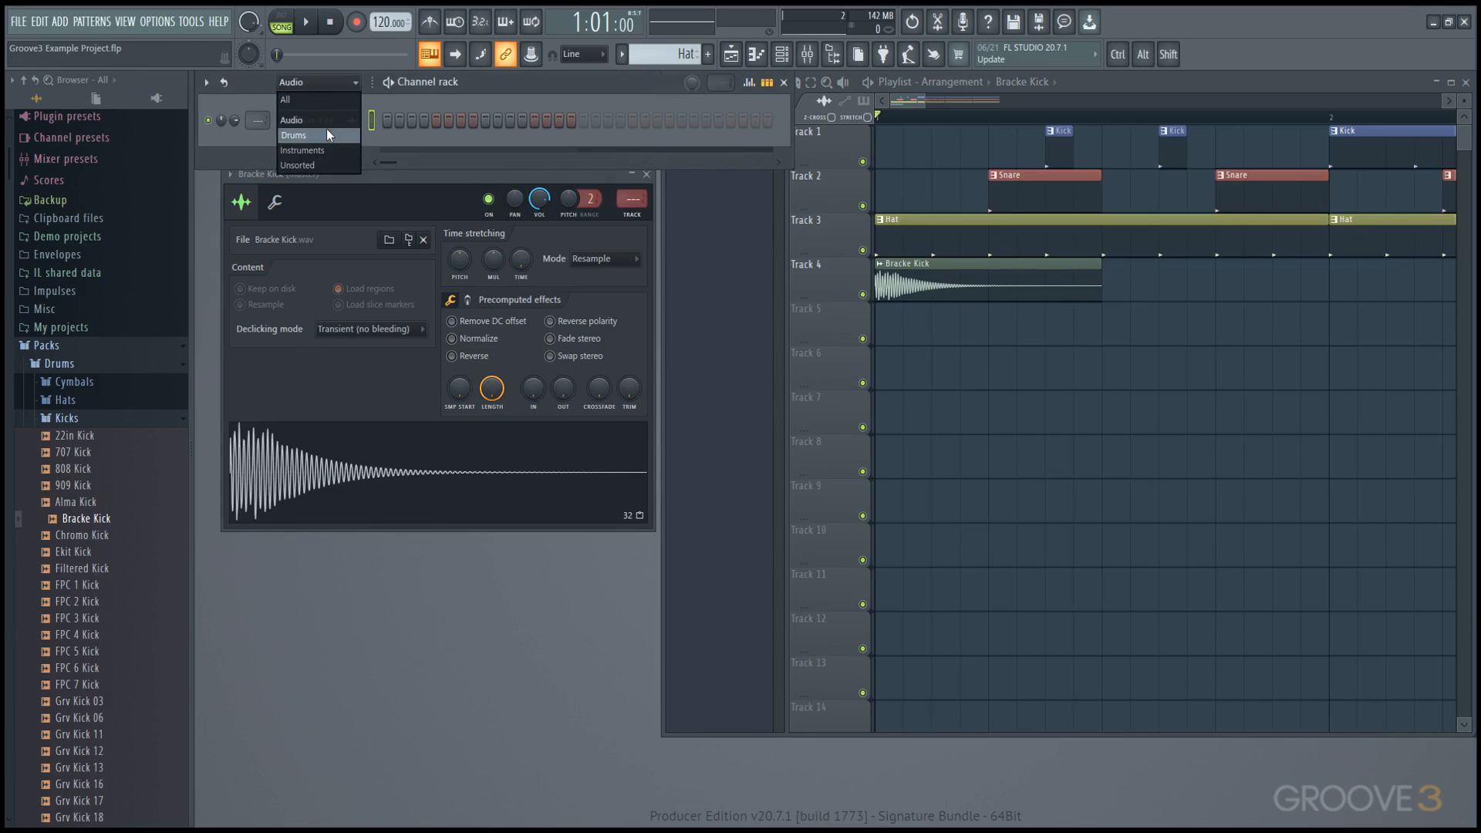
click(336, 106)
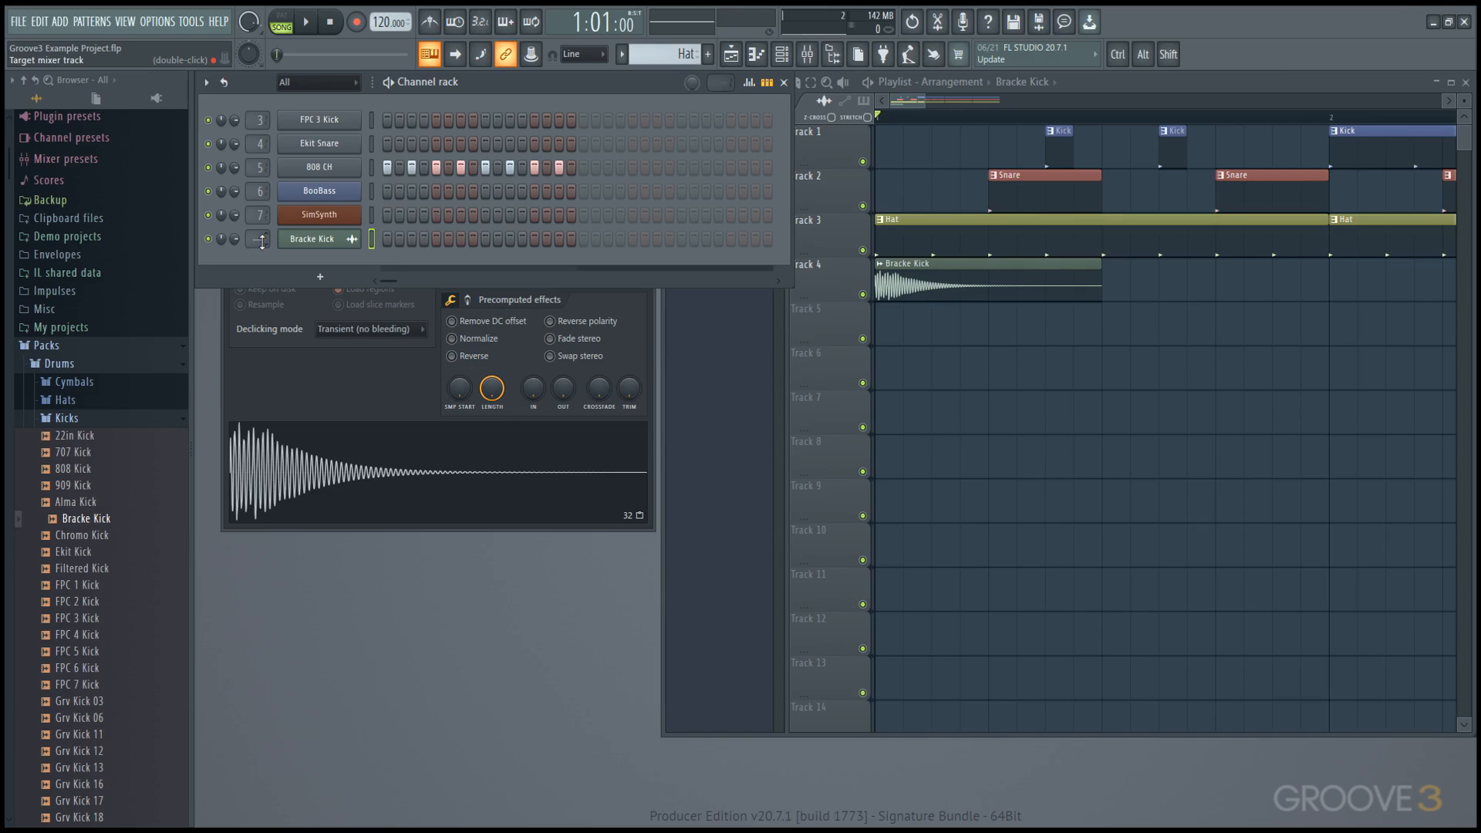
Step: Turn on Lock to content for Track 1, which holds the Kick clips
right_click(1016, 375)
scroll(1019, 380, down, 2)
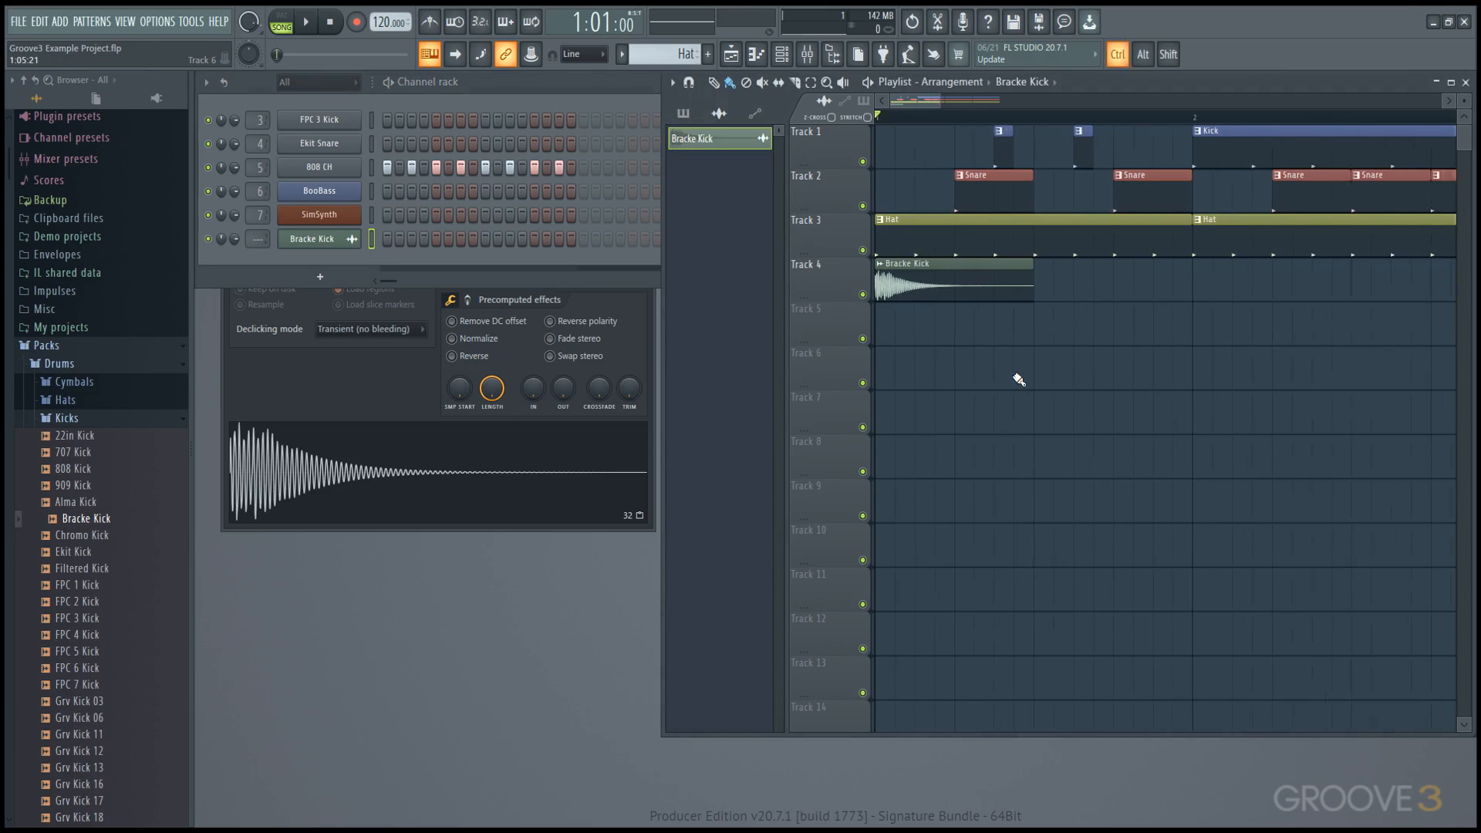
scroll(1019, 380, down, 5)
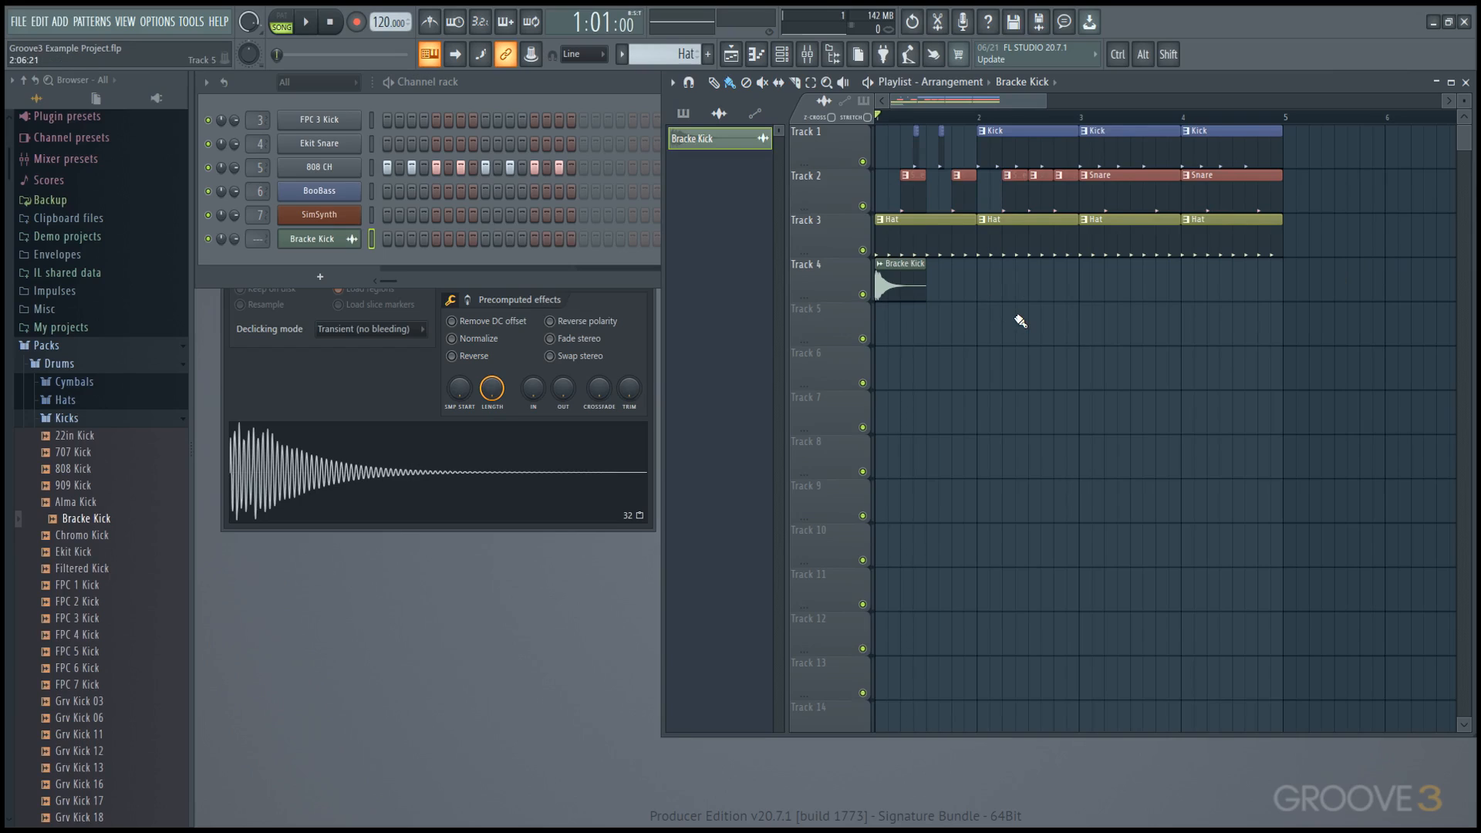
right_click(839, 151)
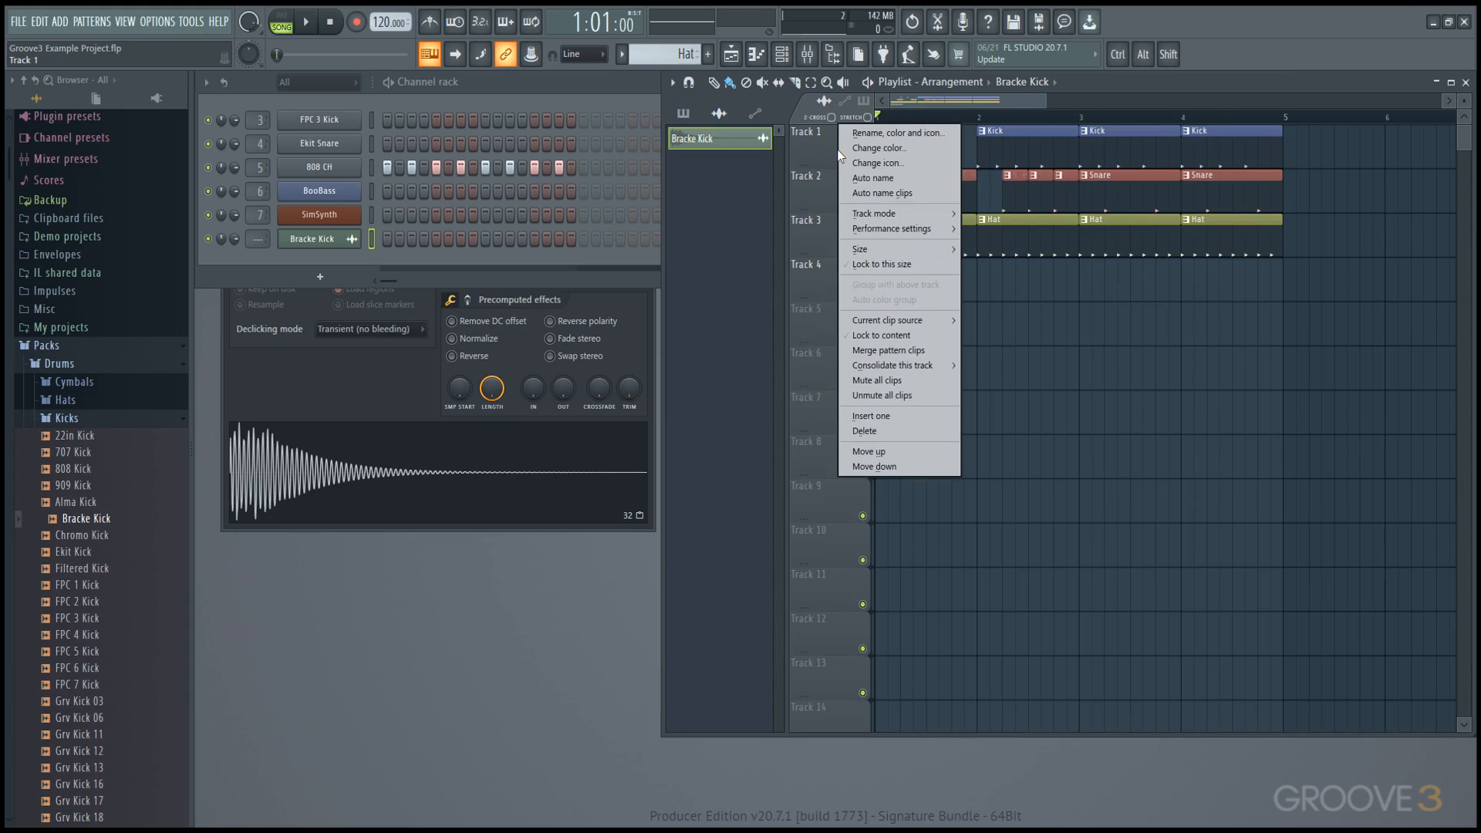
click(902, 341)
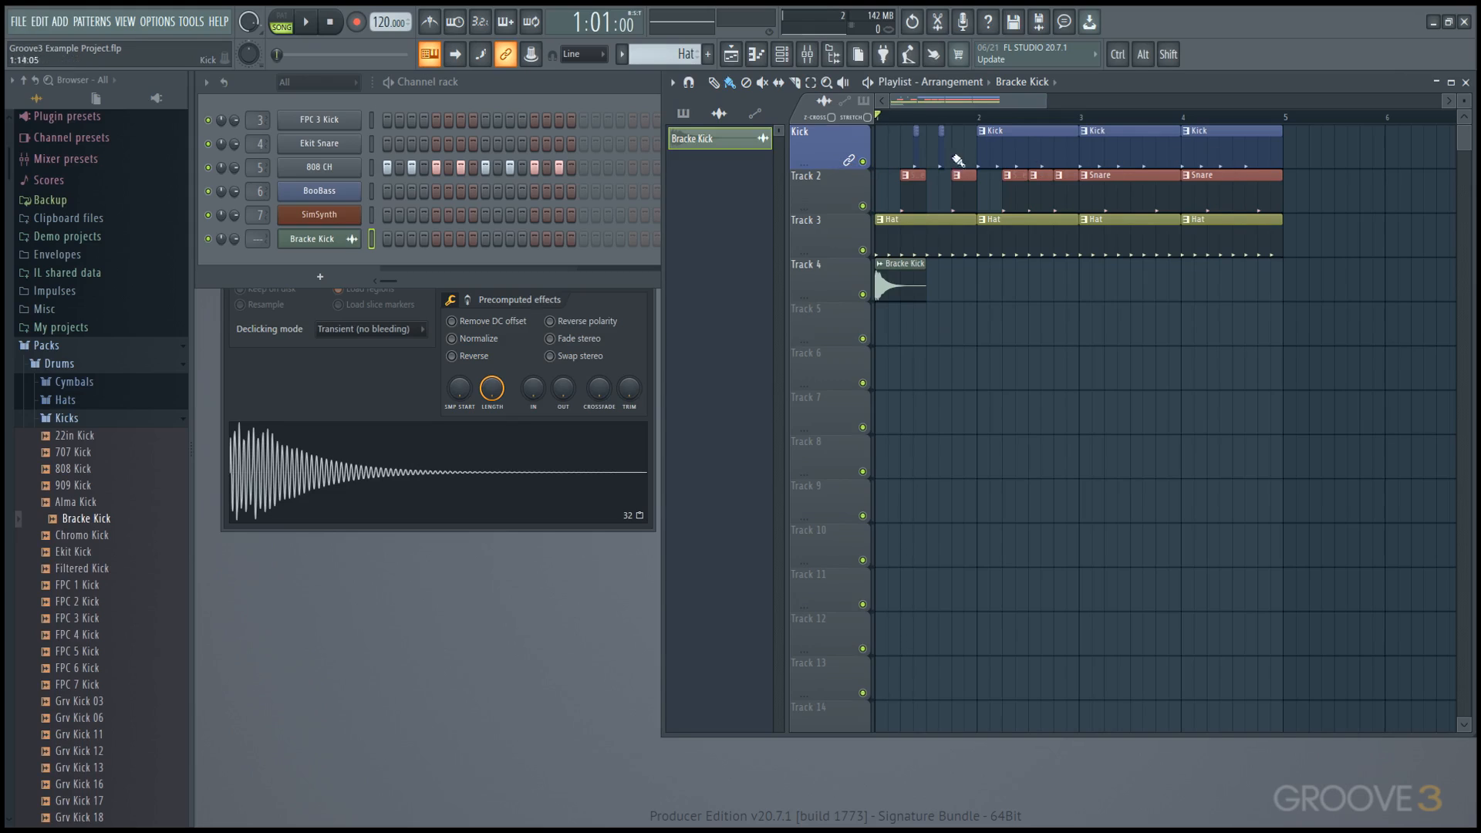
Step: Paint two Snare clips on Track 5, one Snare clip on Track 4, and three Kick clips from mid bar 5 on the Kick track
click(1211, 207)
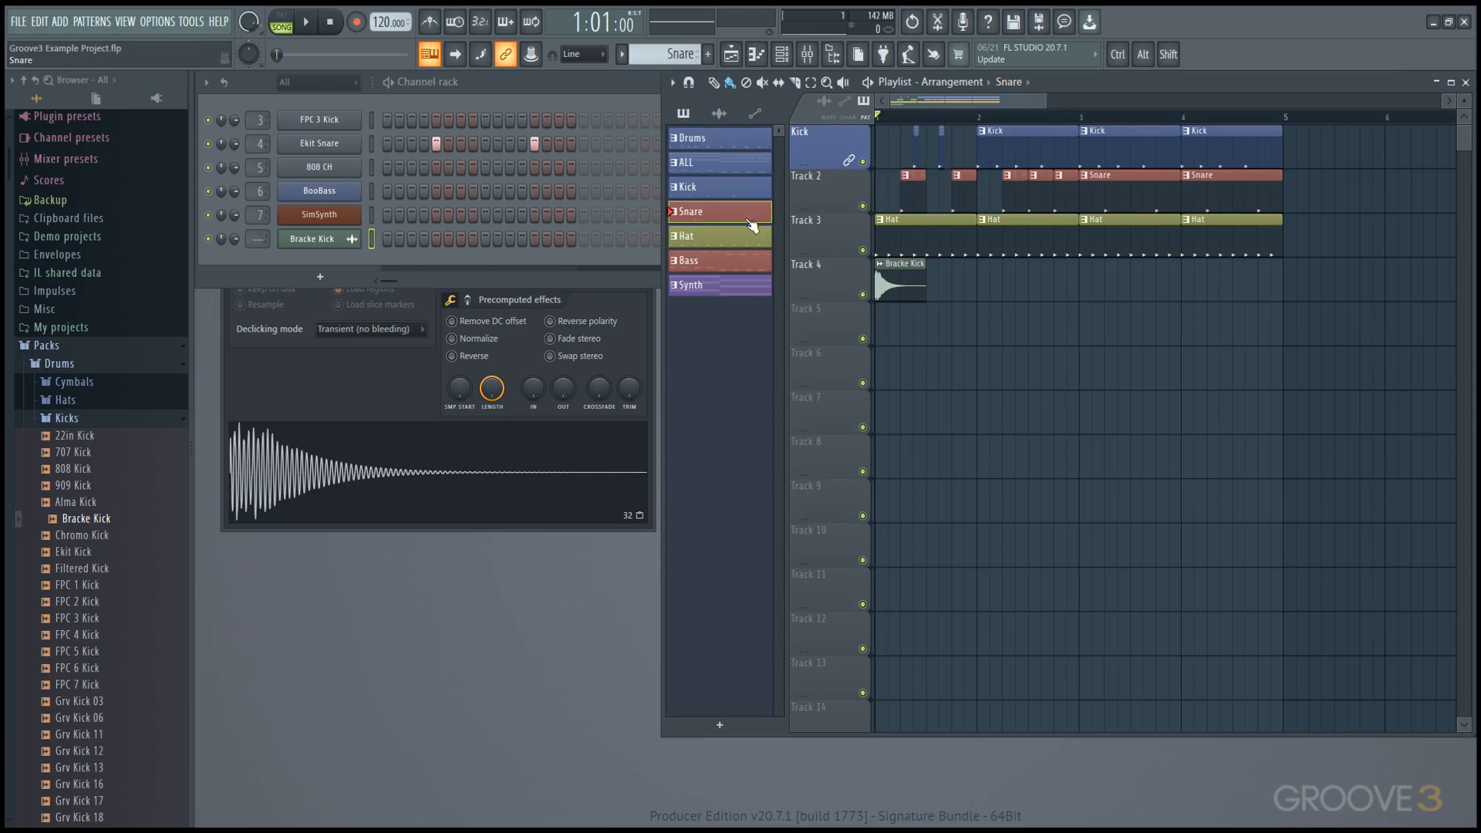
drag(1255, 312, 1384, 312)
drag(1326, 270, 1413, 270)
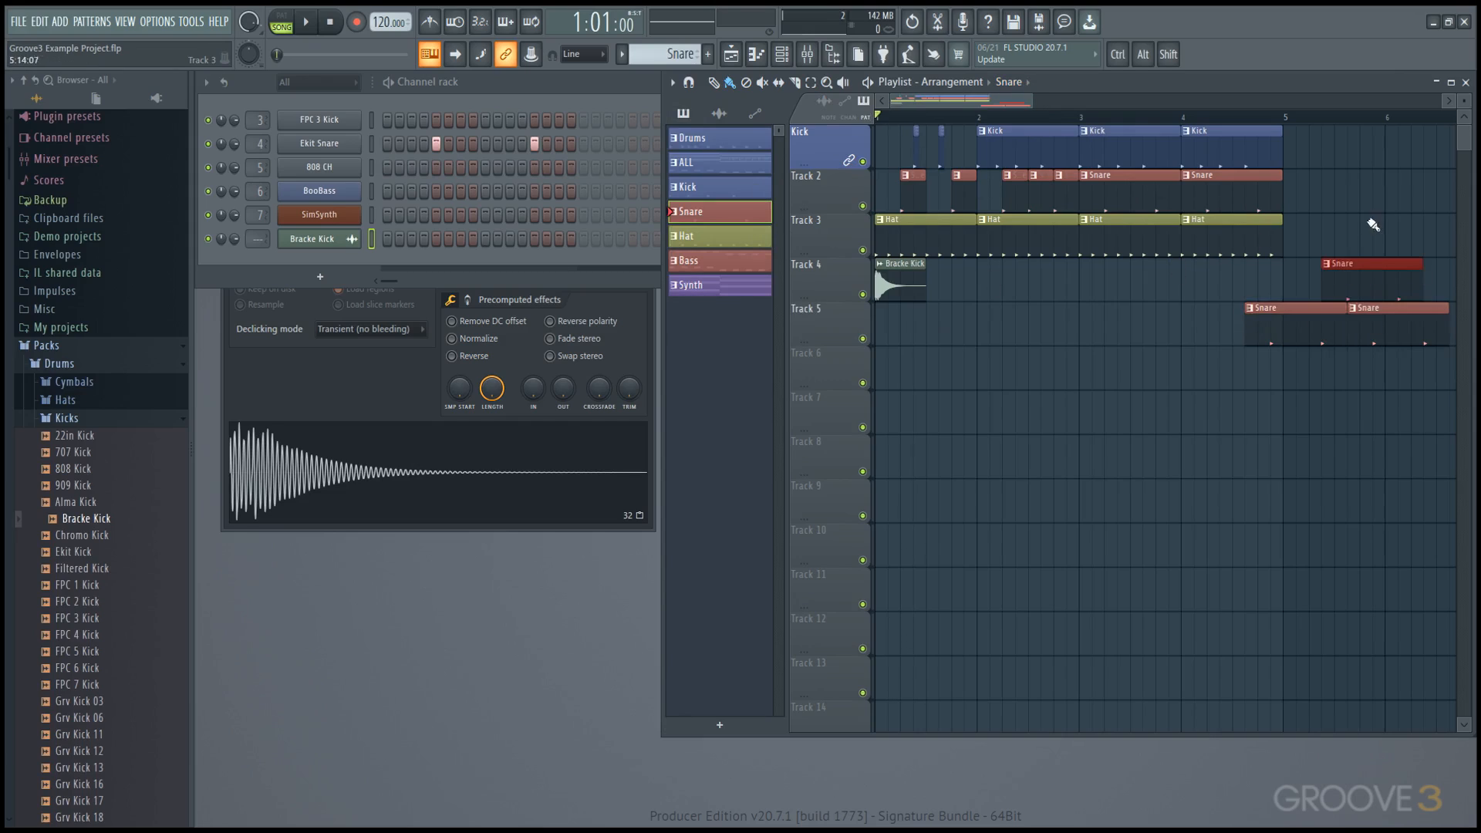
scroll(1373, 224, right, 3)
drag(1121, 149, 1328, 149)
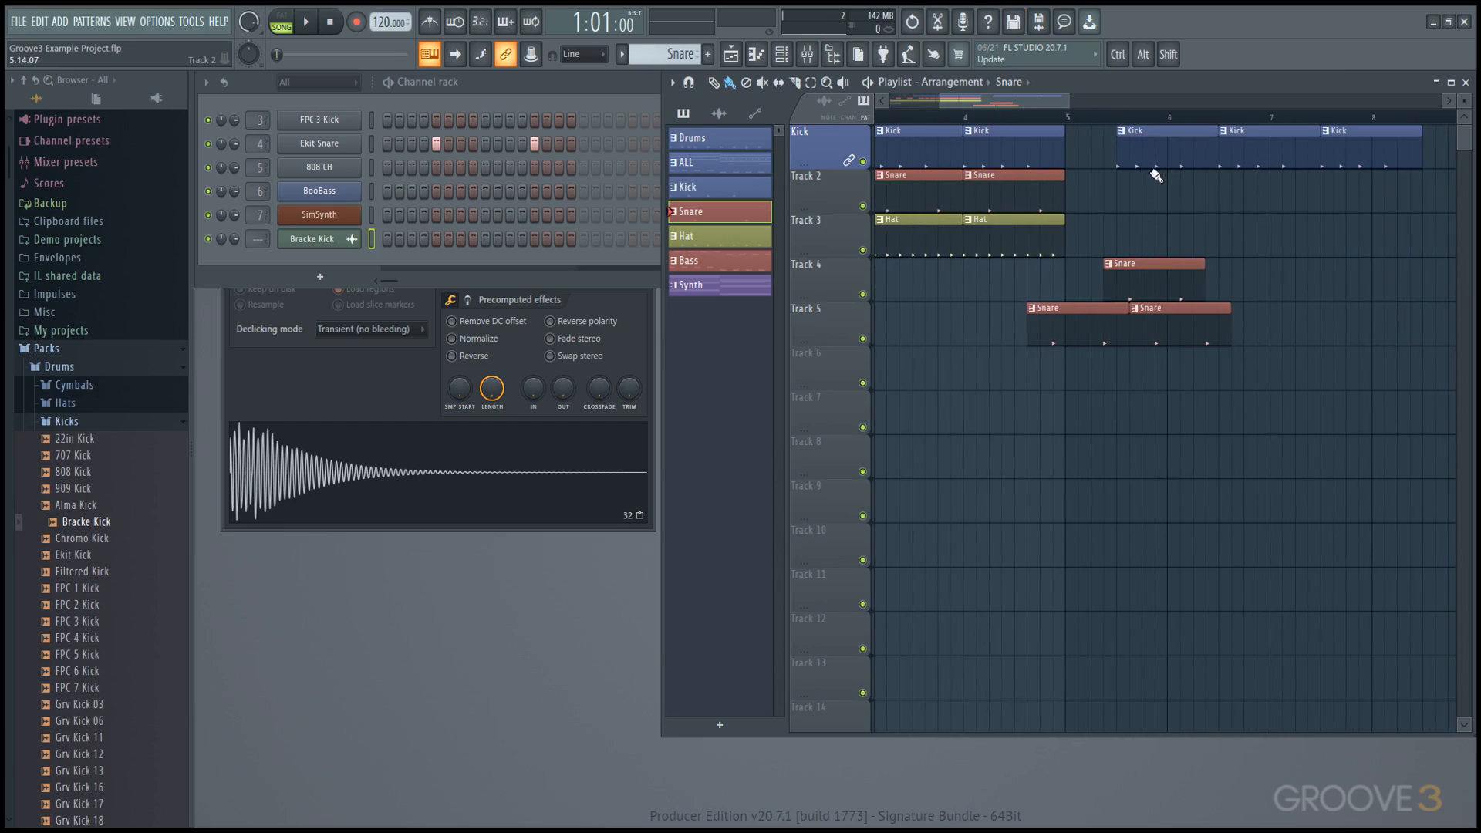
Step: Delete the Snare clips on Tracks 4 and 5 and the three Kick clips after bar 5
scroll(1032, 197, down, 3)
scroll(1032, 197, down, 2)
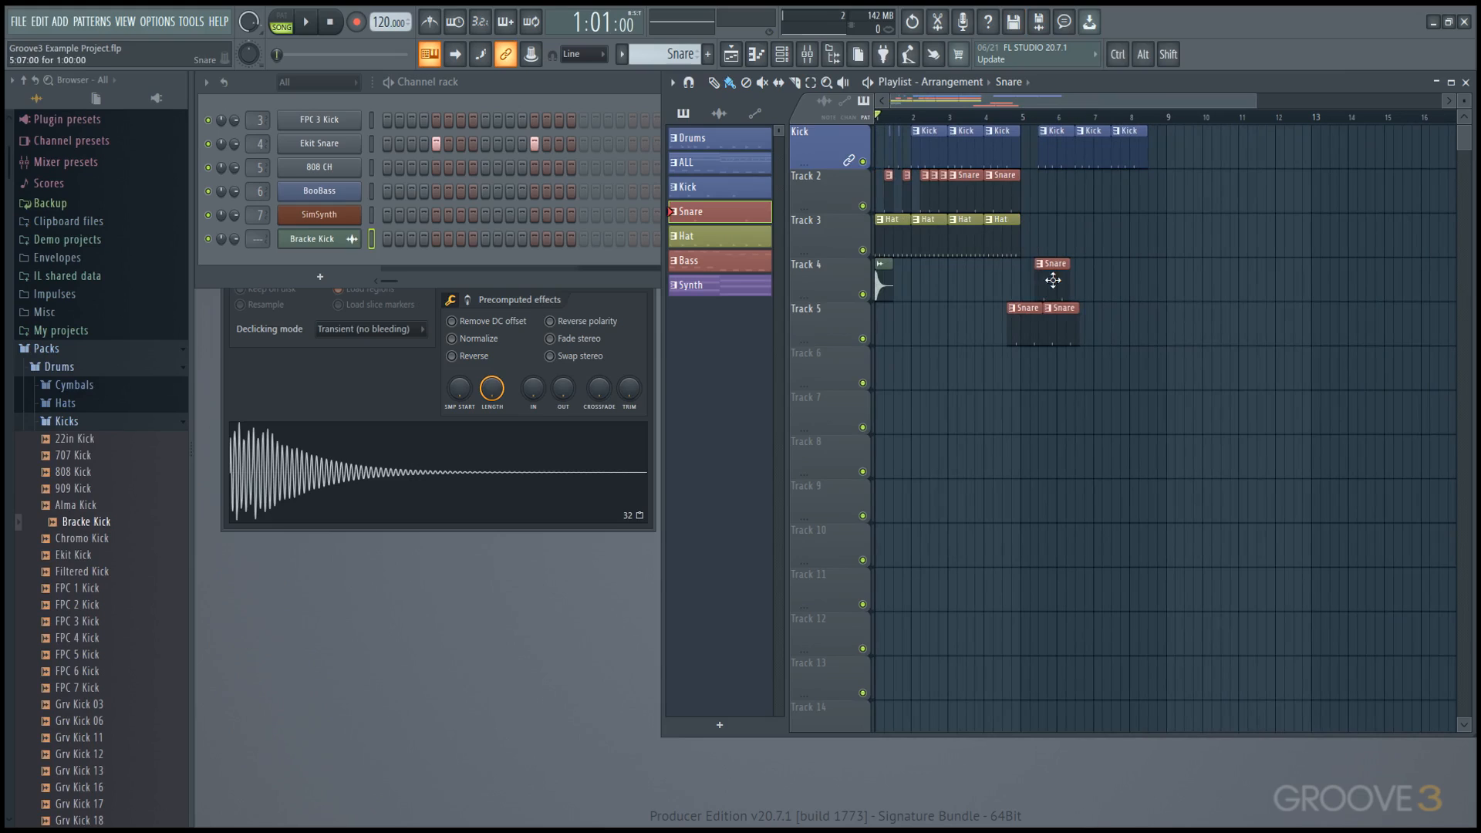
right_click(1053, 280)
right_click(1024, 324)
right_click(1060, 324)
right_click(1055, 146)
right_click(1091, 146)
right_click(1129, 146)
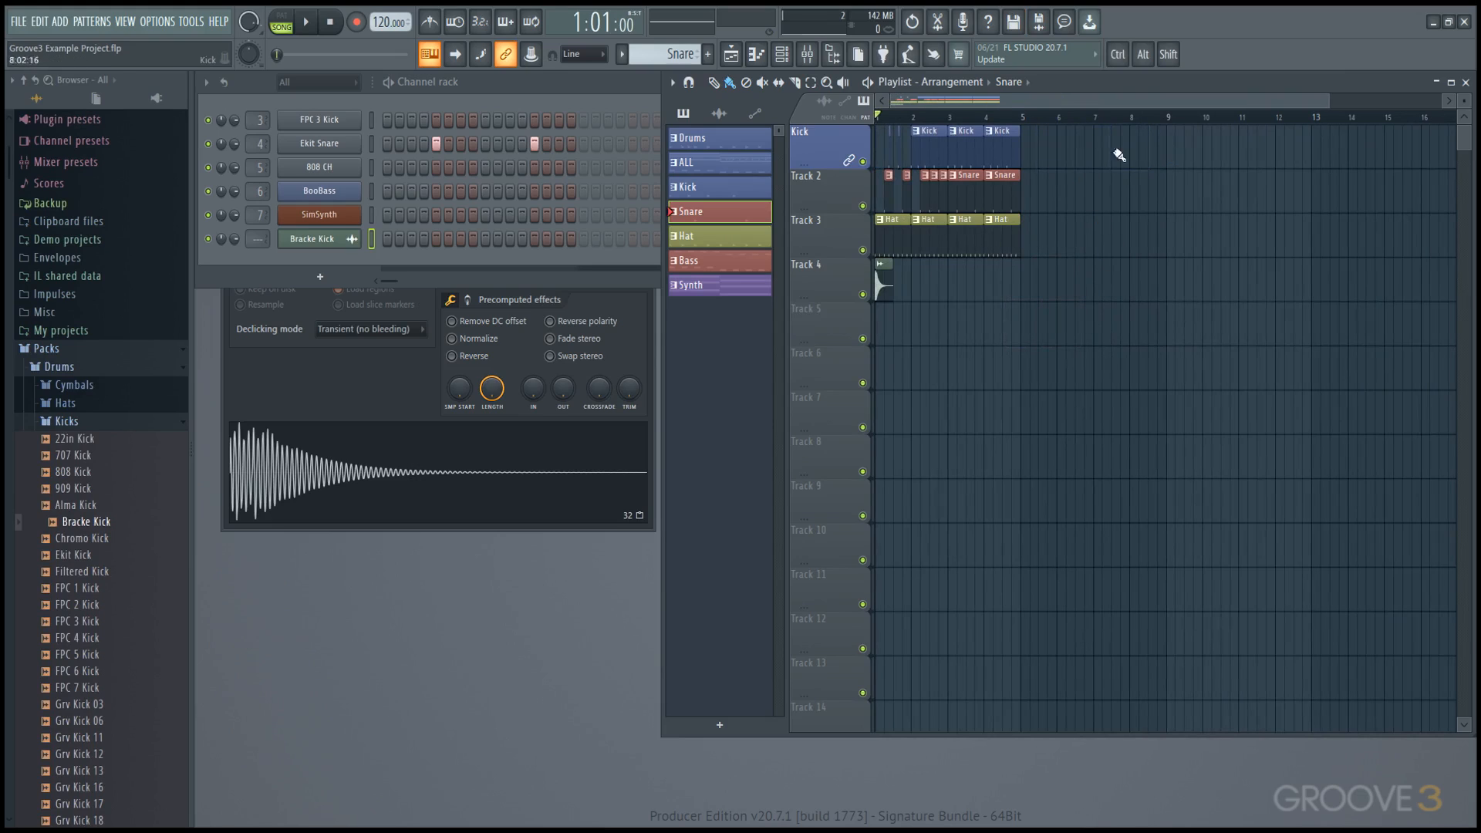
Step: Turn off Lock to content for the Kick track and auto-name Tracks 2 and 3 after their Snare and Hat clips
right_click(845, 134)
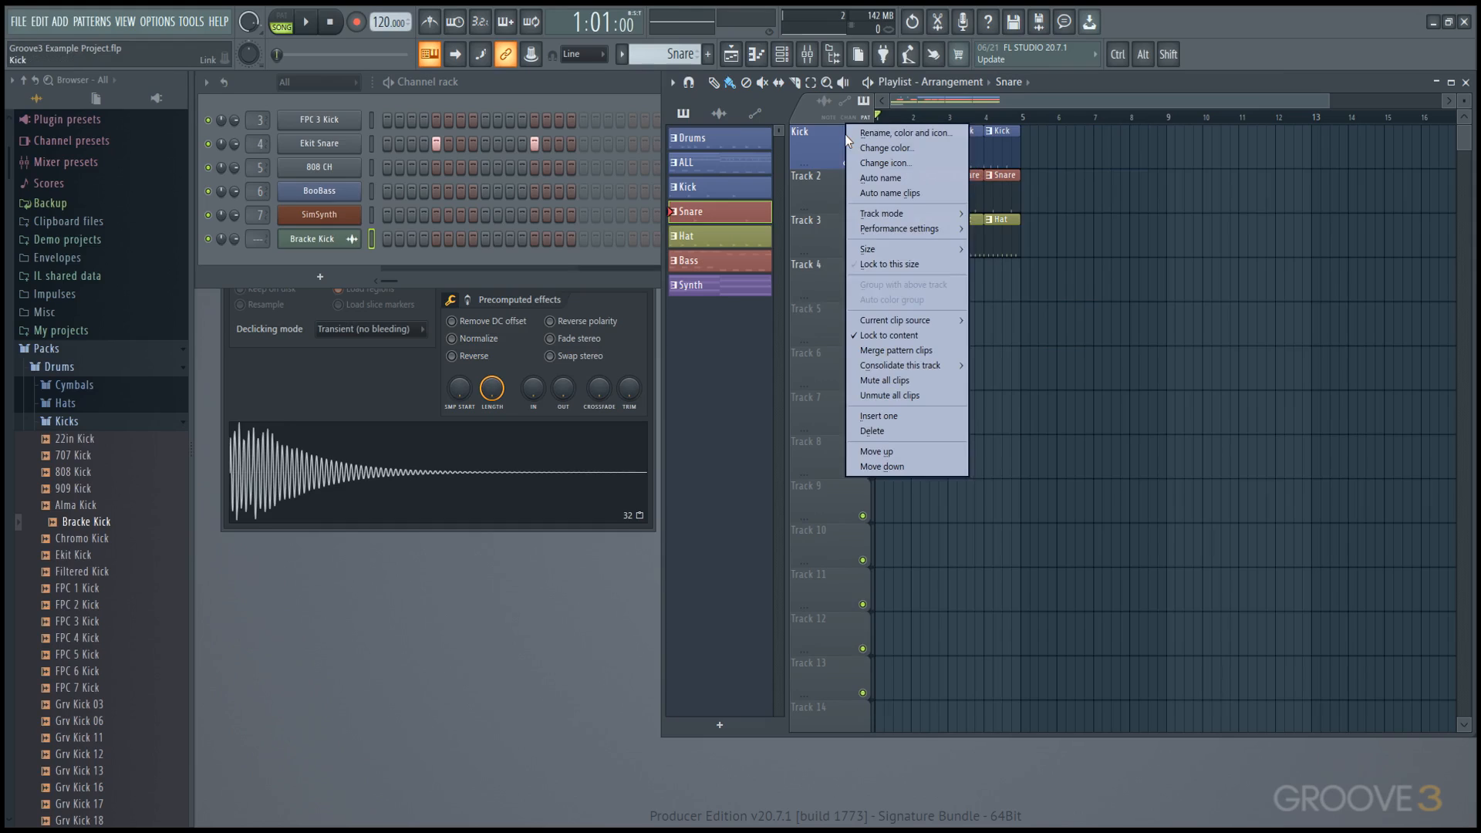
click(890, 334)
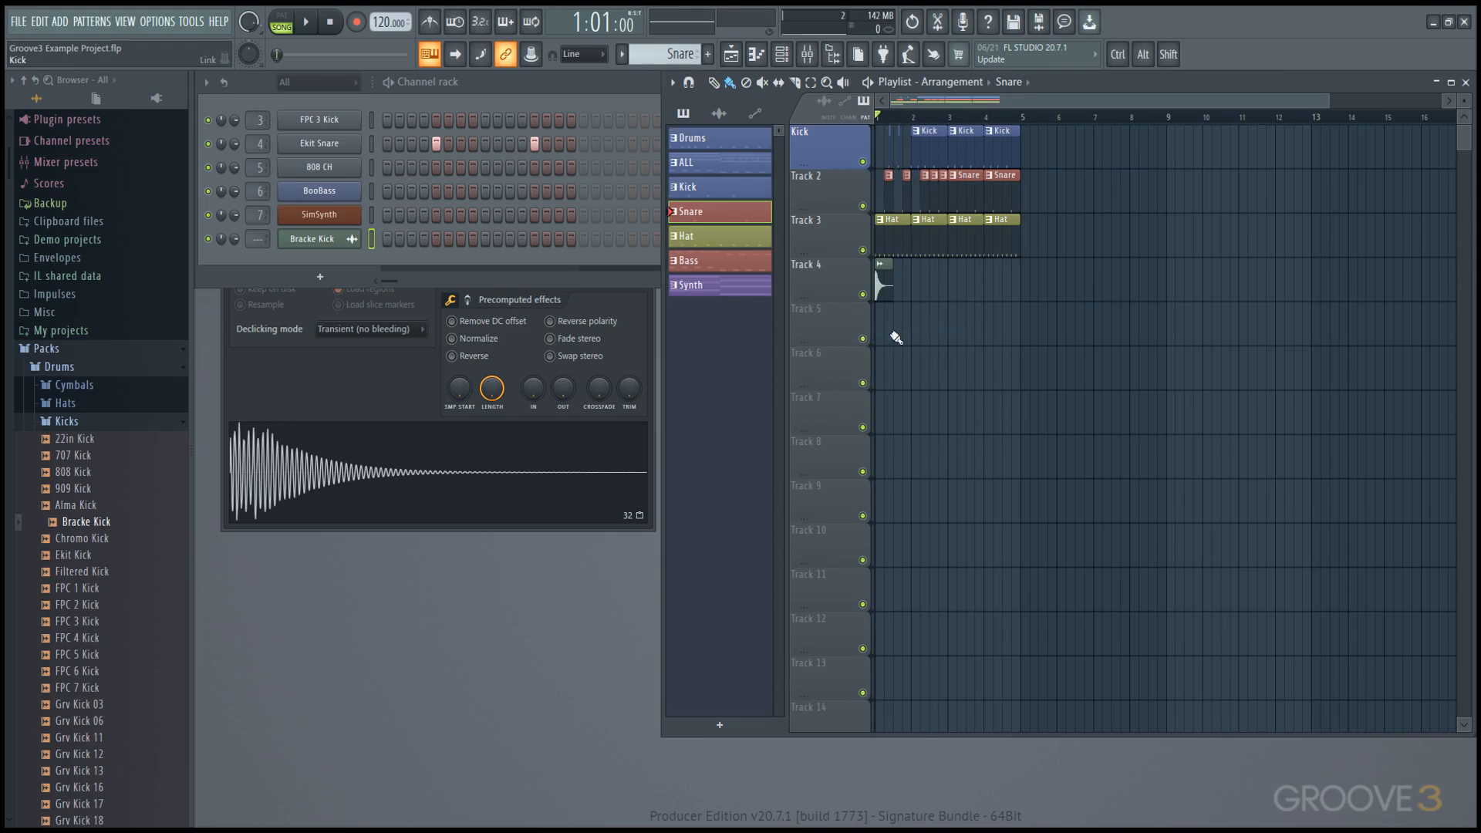
right_click(827, 189)
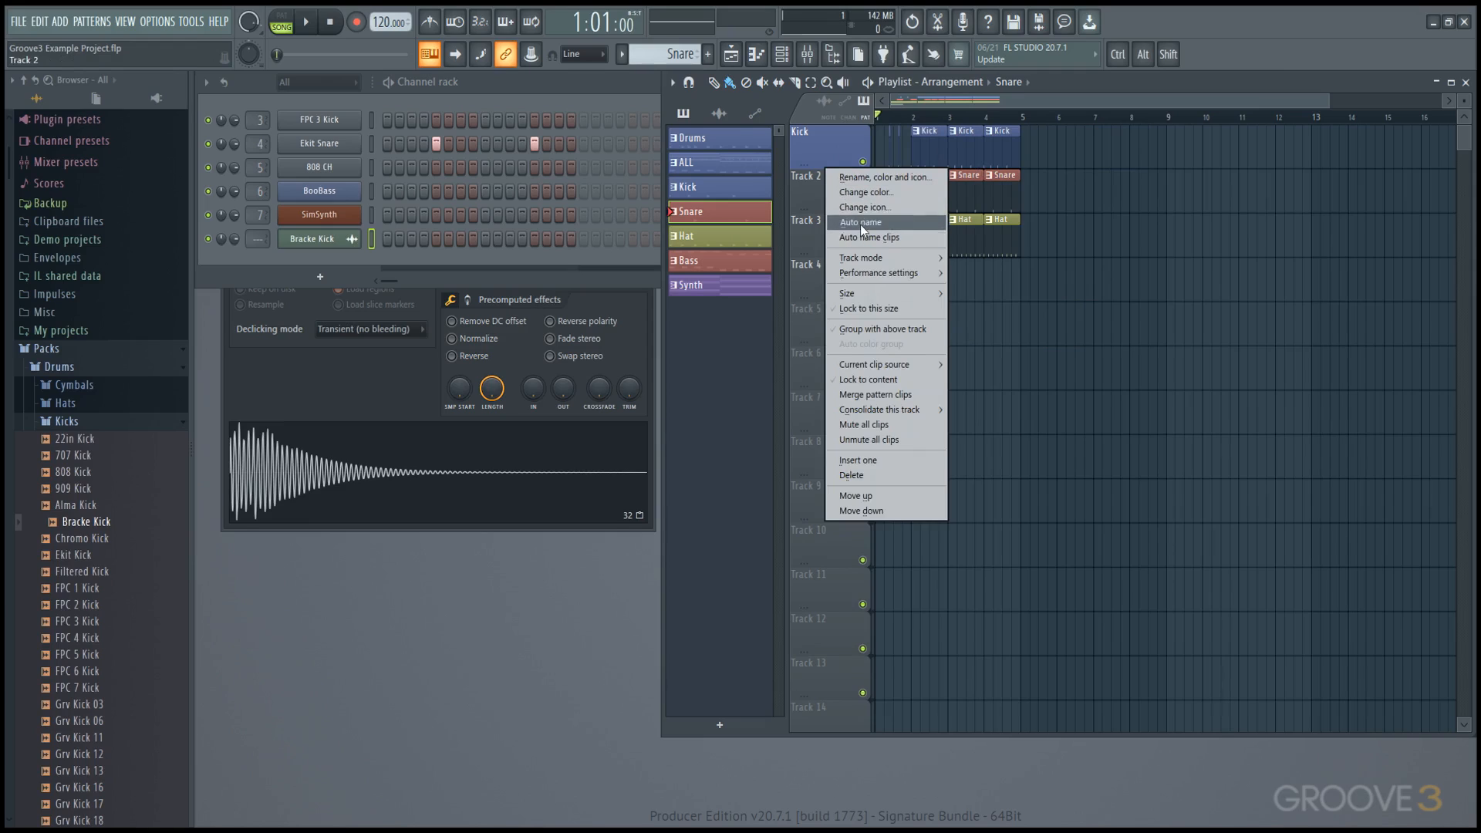
click(872, 178)
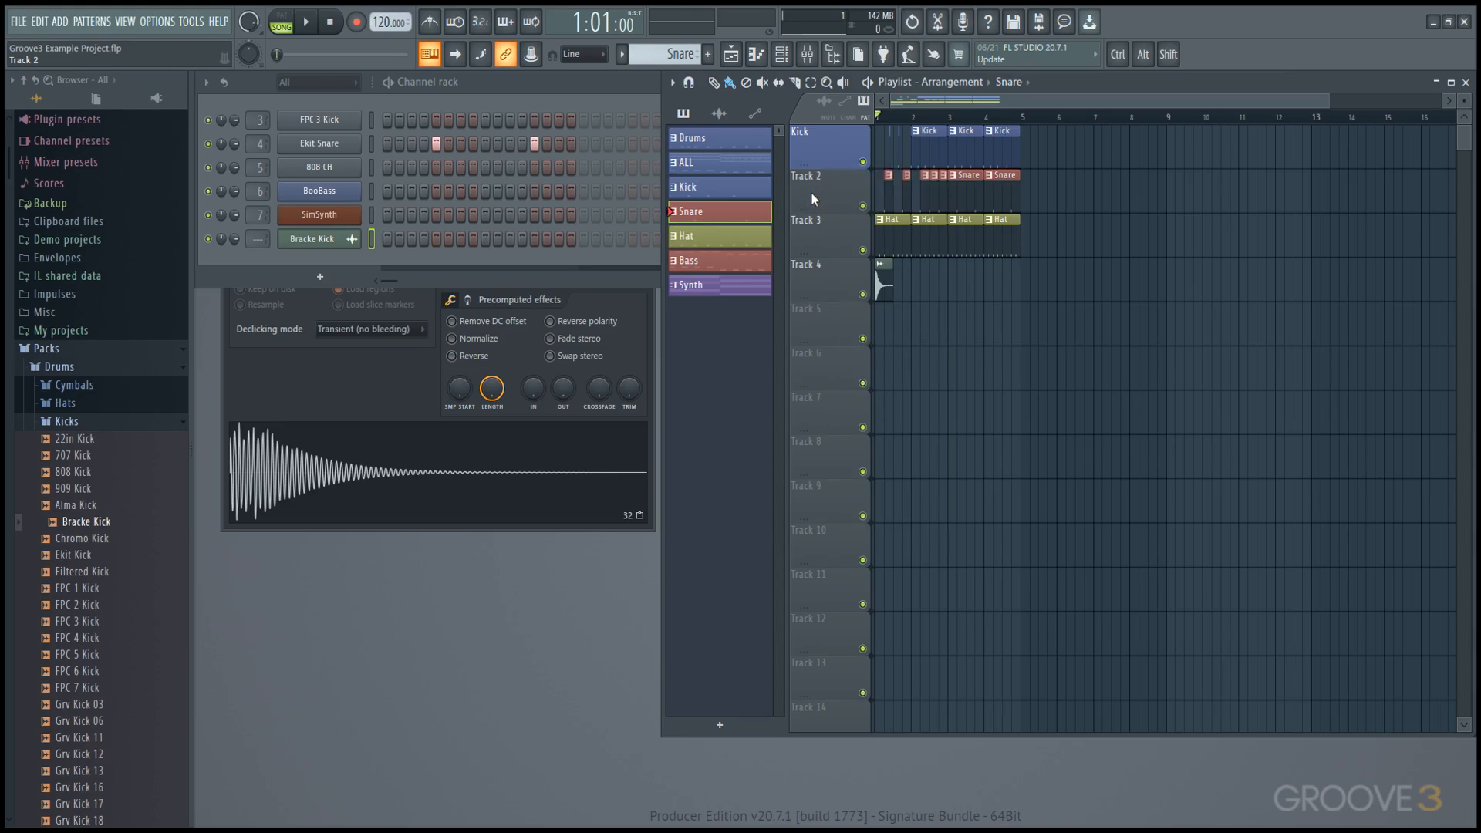
key(Escape)
right_click(840, 186)
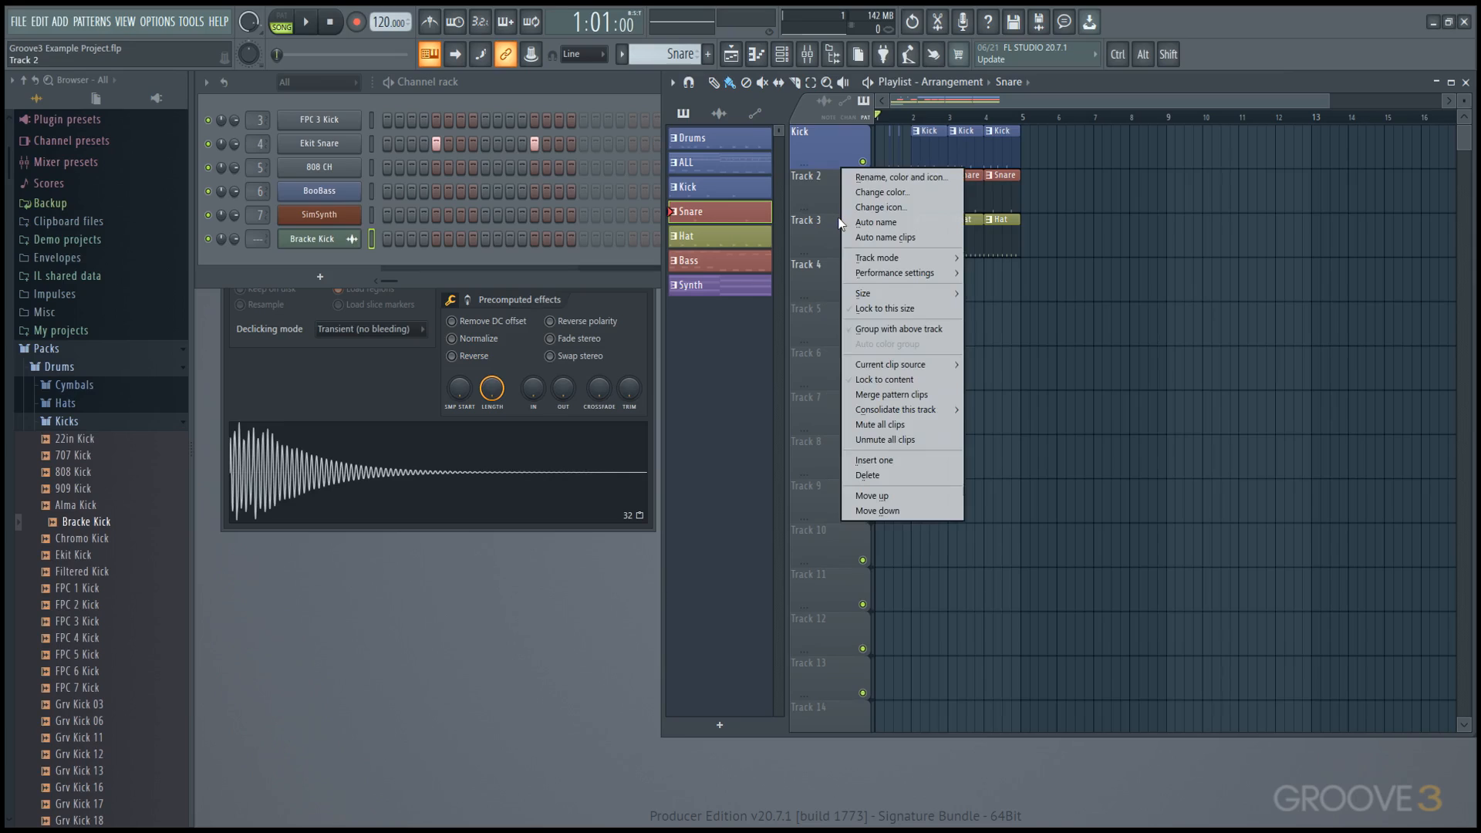
click(841, 222)
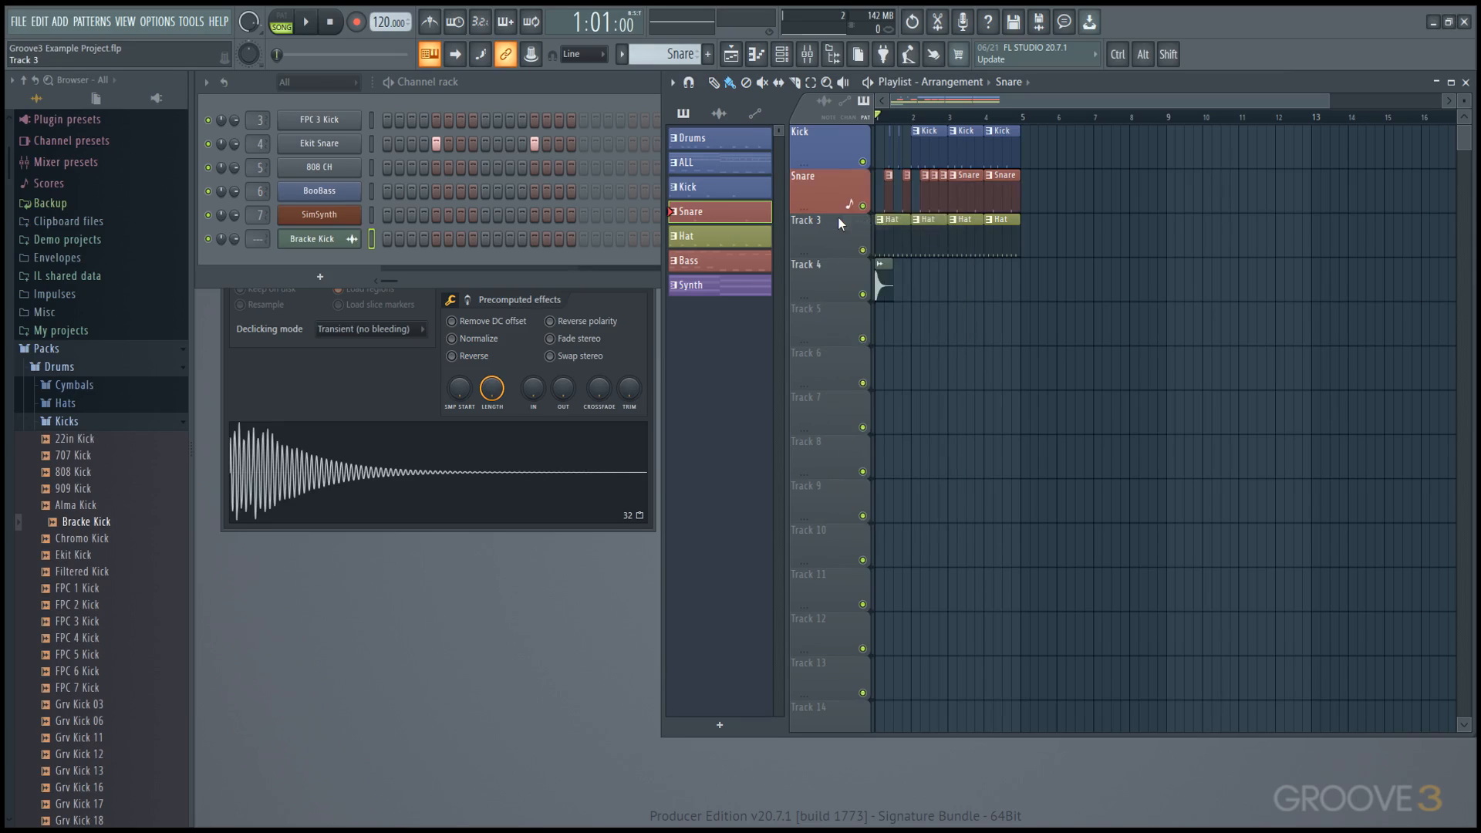
right_click(838, 216)
click(872, 264)
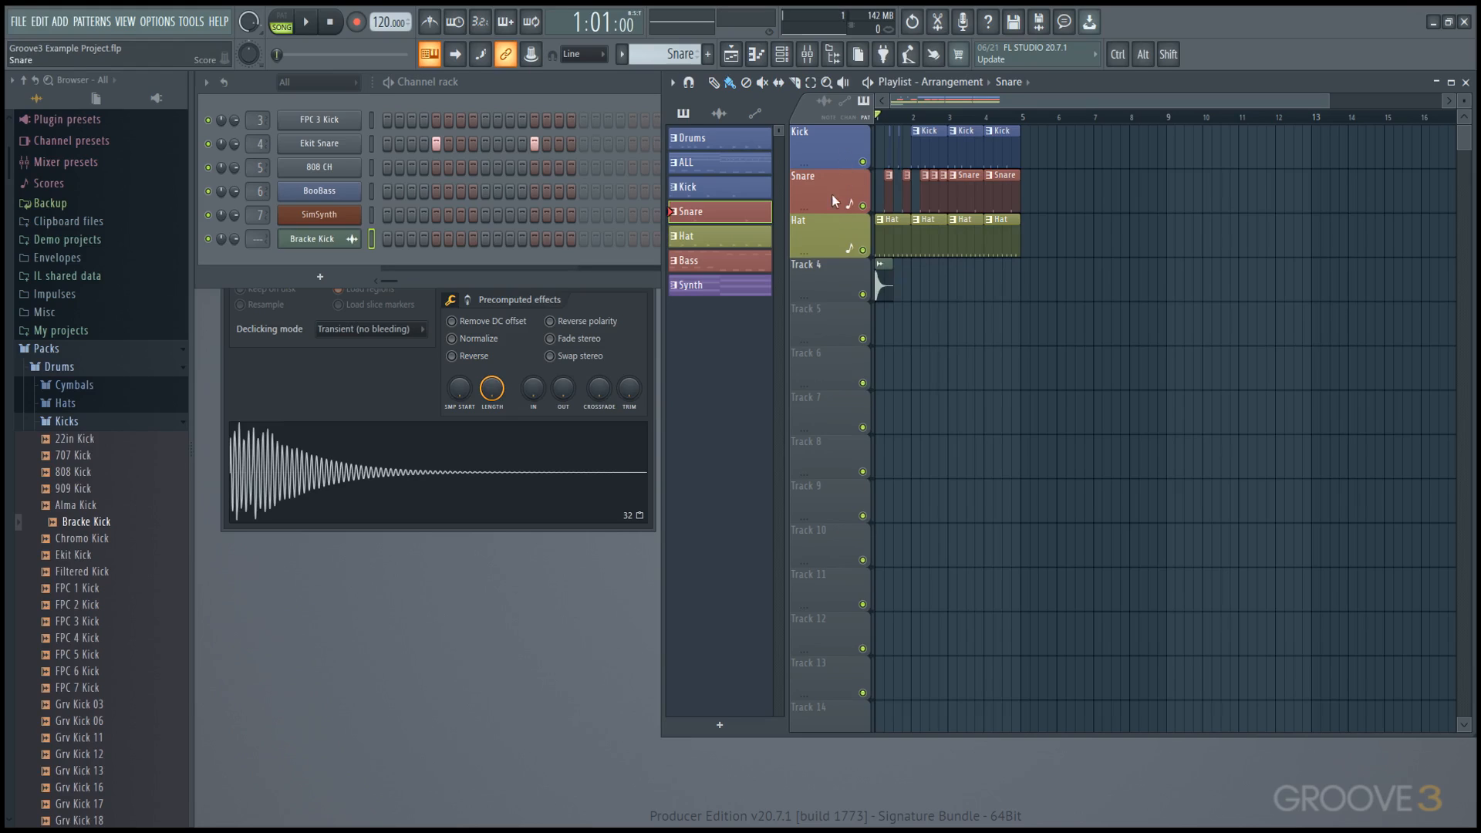
Step: Group the Snare and Hat tracks under the Kick track, keeping the Snare track at its normal height
drag(812, 204, 806, 143)
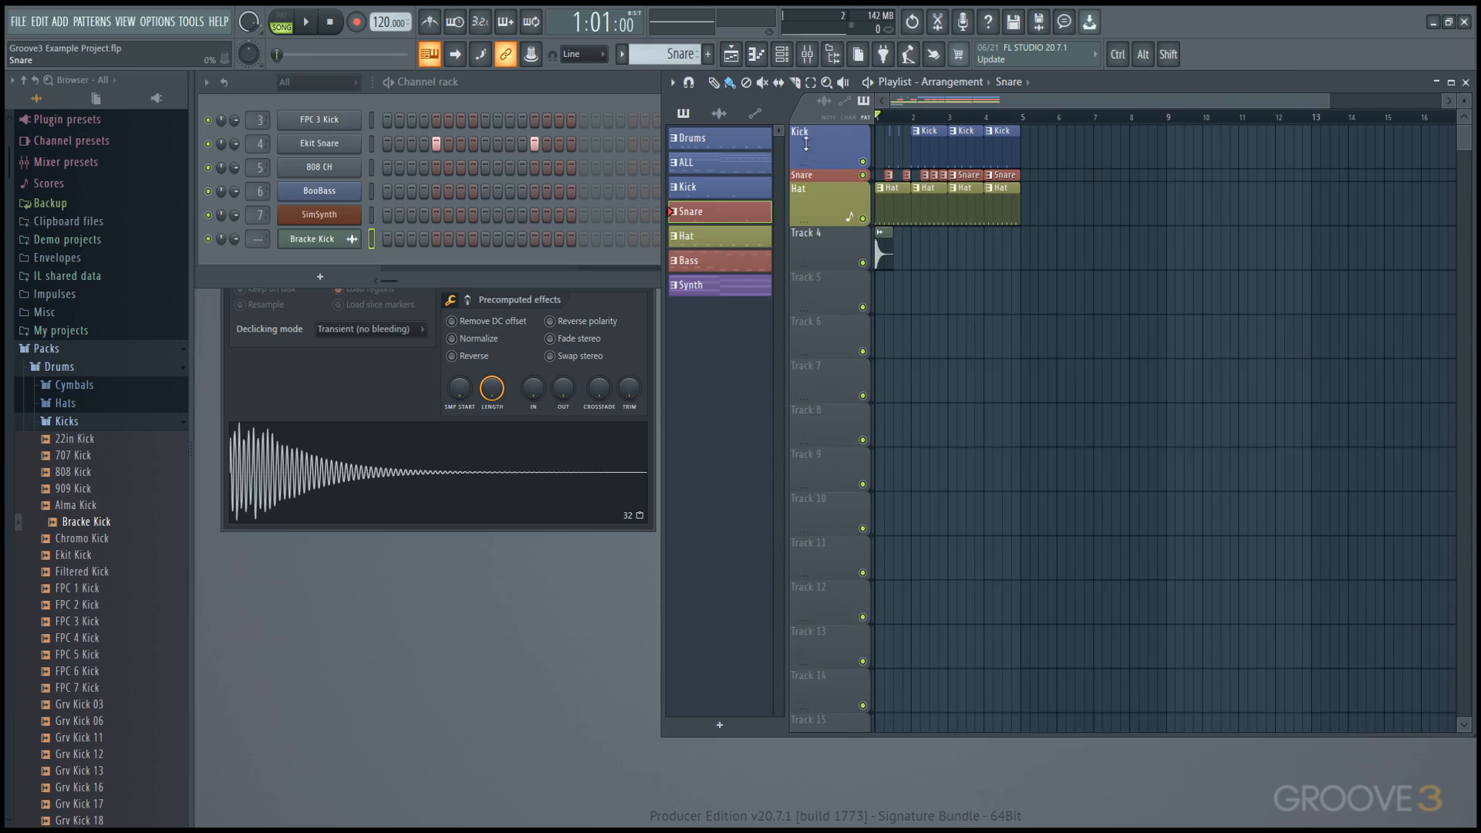
drag(807, 75, 808, 73)
click(814, 56)
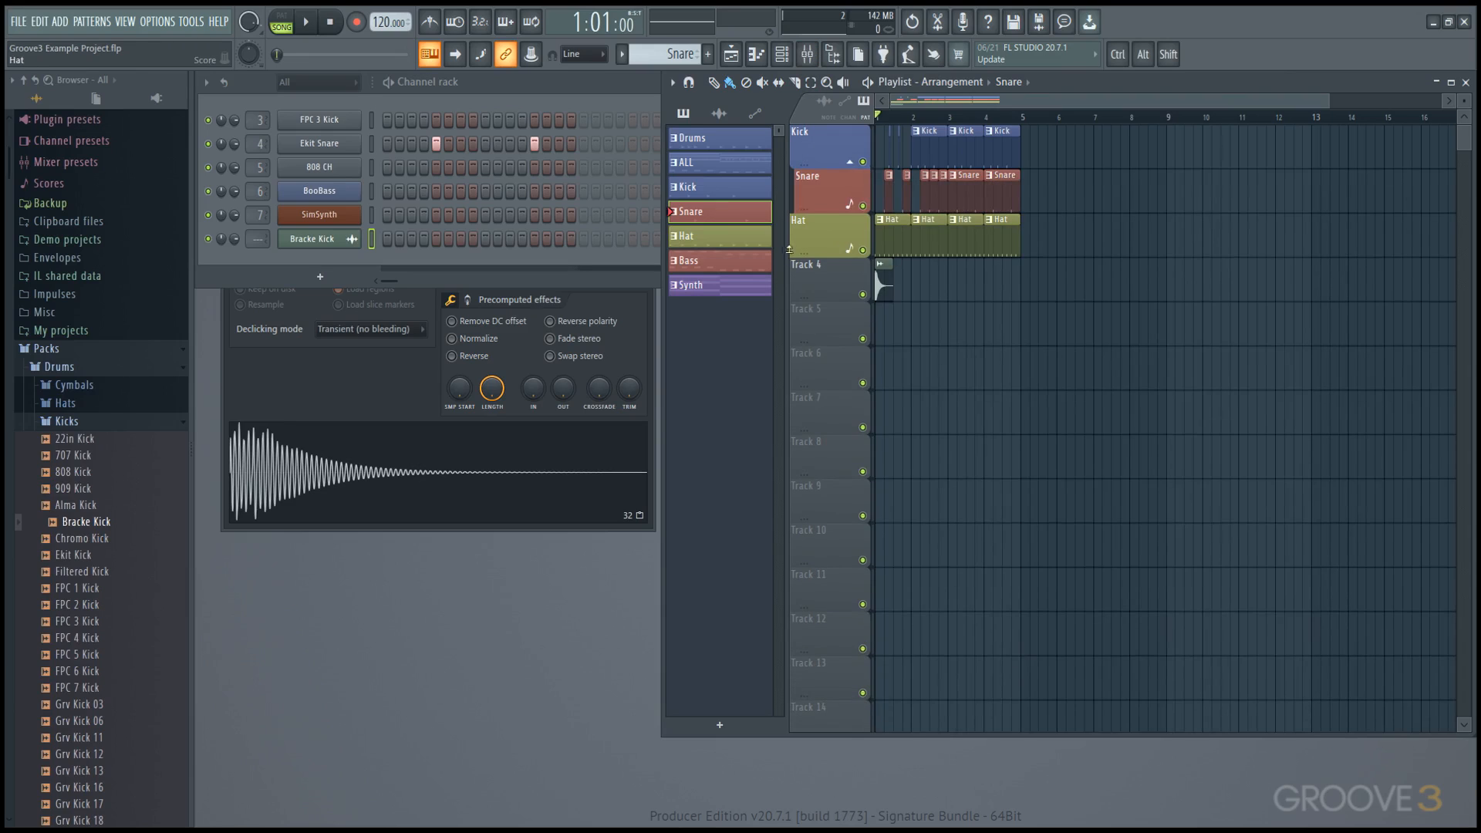
drag(810, 252, 809, 104)
scroll(809, 214, up, 3)
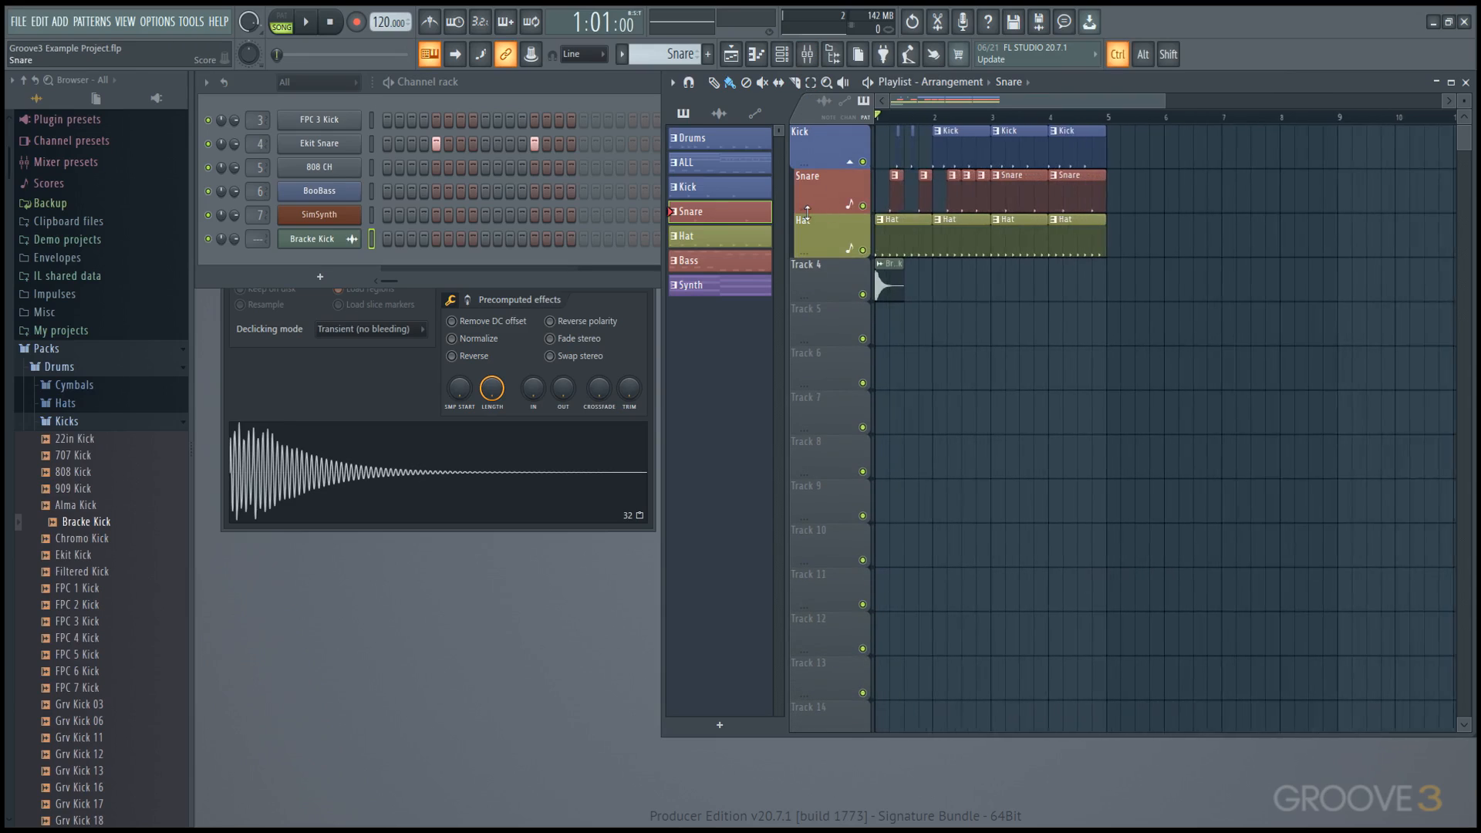
middle_click(817, 219)
click(947, 258)
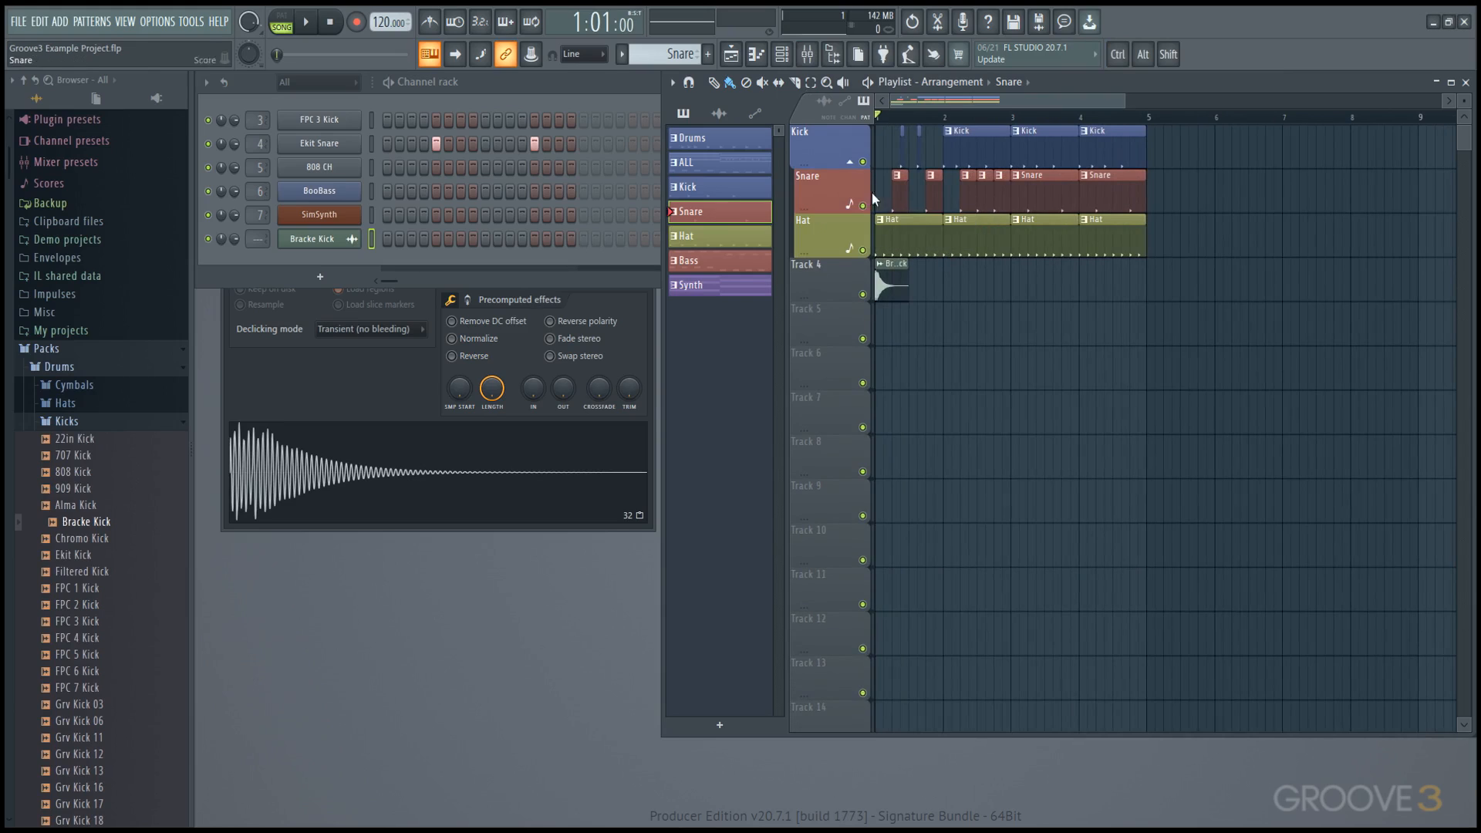
Step: Collapse the Kick track group and expand it again
click(851, 162)
click(851, 162)
mouse_move(816, 146)
mouse_down()
mouse_move(816, 279)
mouse_move(816, 147)
mouse_up()
Step: Auto-name Track 4 after its Bracke Kick audio clip
mouse_move(836, 281)
mouse_down()
mouse_move(836, 410)
mouse_move(836, 279)
mouse_up()
right_click(836, 279)
click(867, 311)
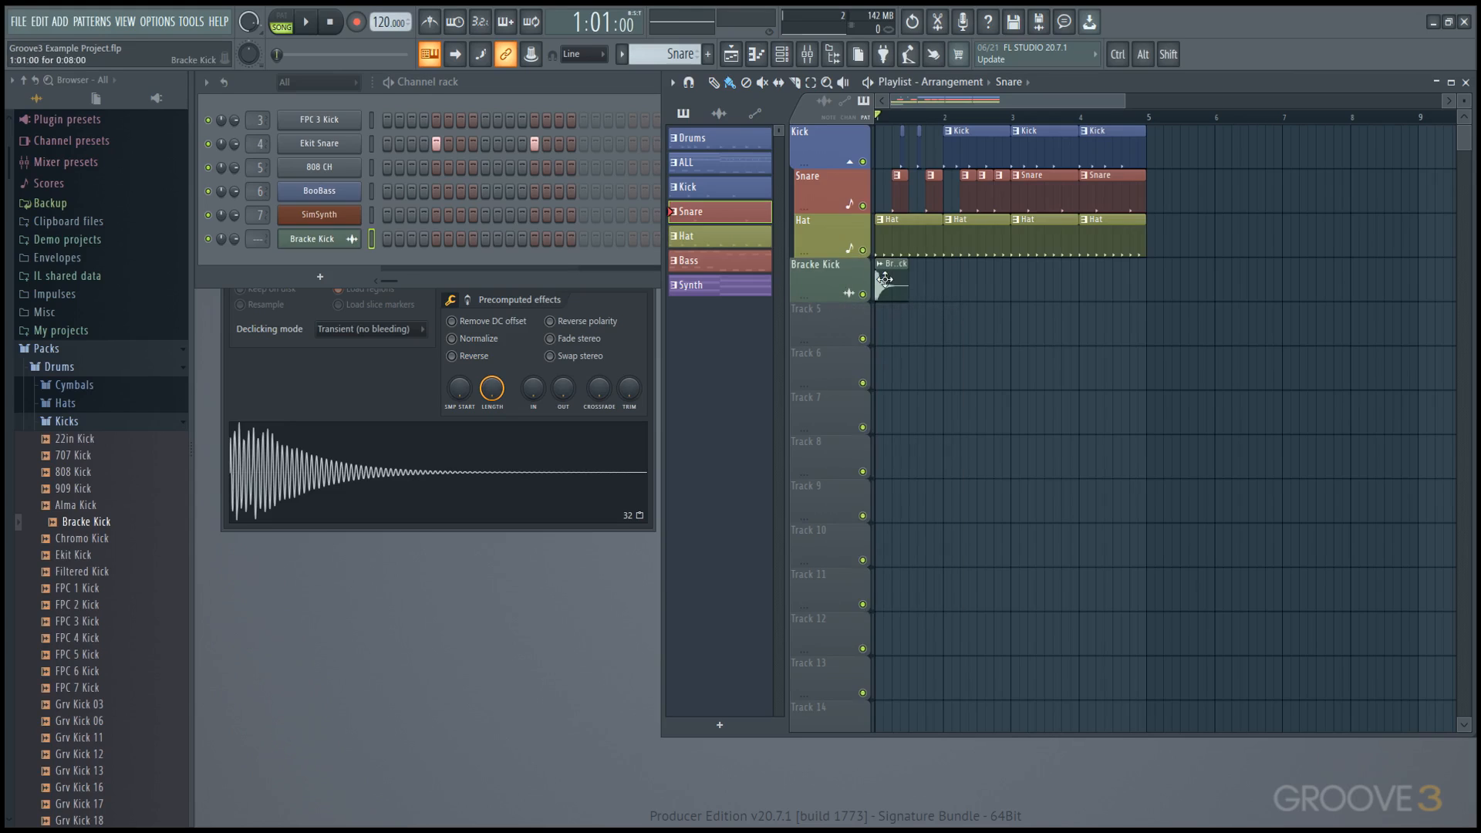
right_click(855, 279)
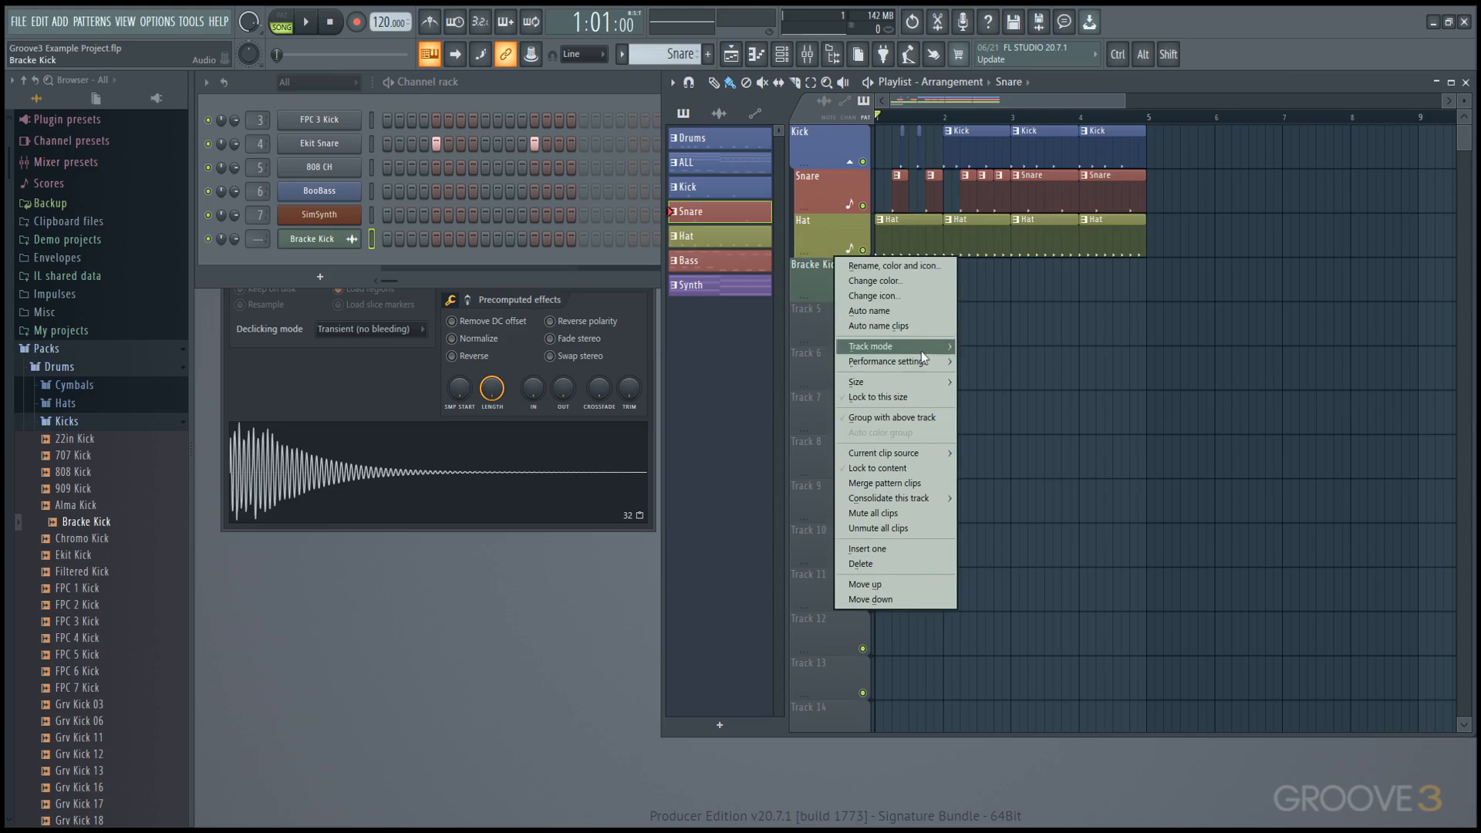
Step: Apply Auto color group to the Kick group, and bring back the Snare and Hat tracks' own colors with Auto name
right_click(840, 143)
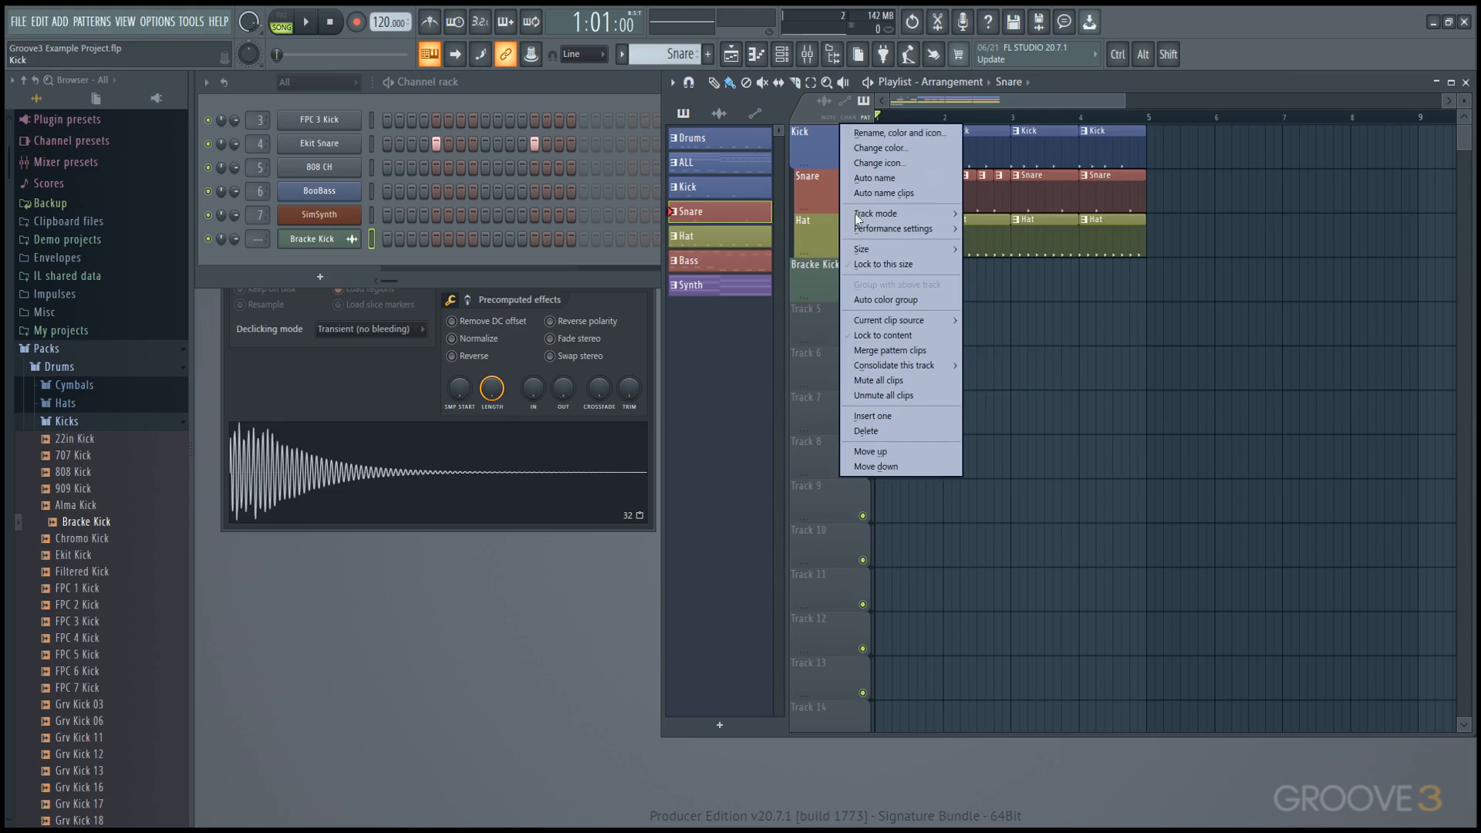
click(901, 300)
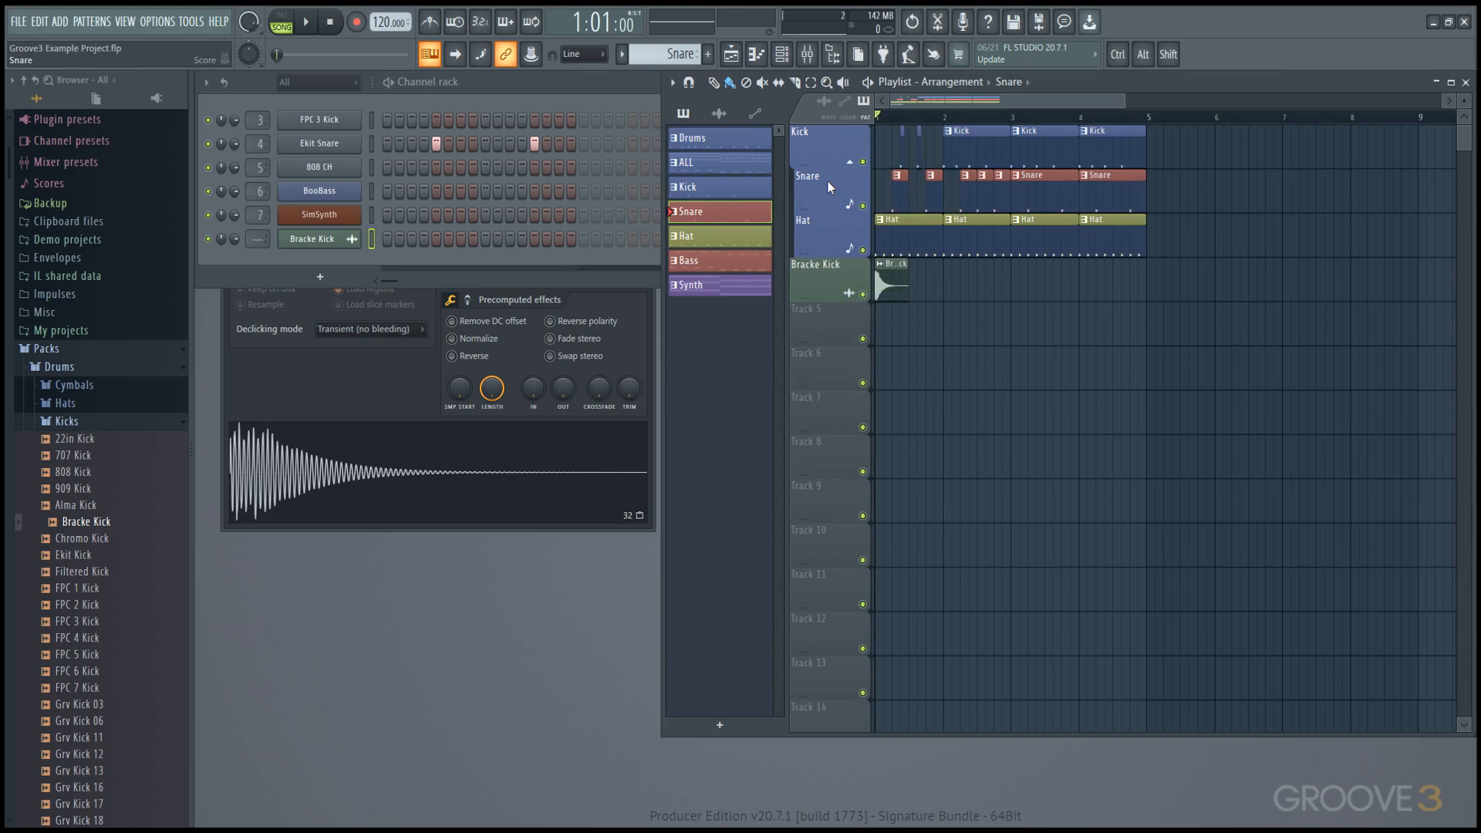
right_click(828, 181)
click(860, 222)
right_click(817, 227)
click(852, 267)
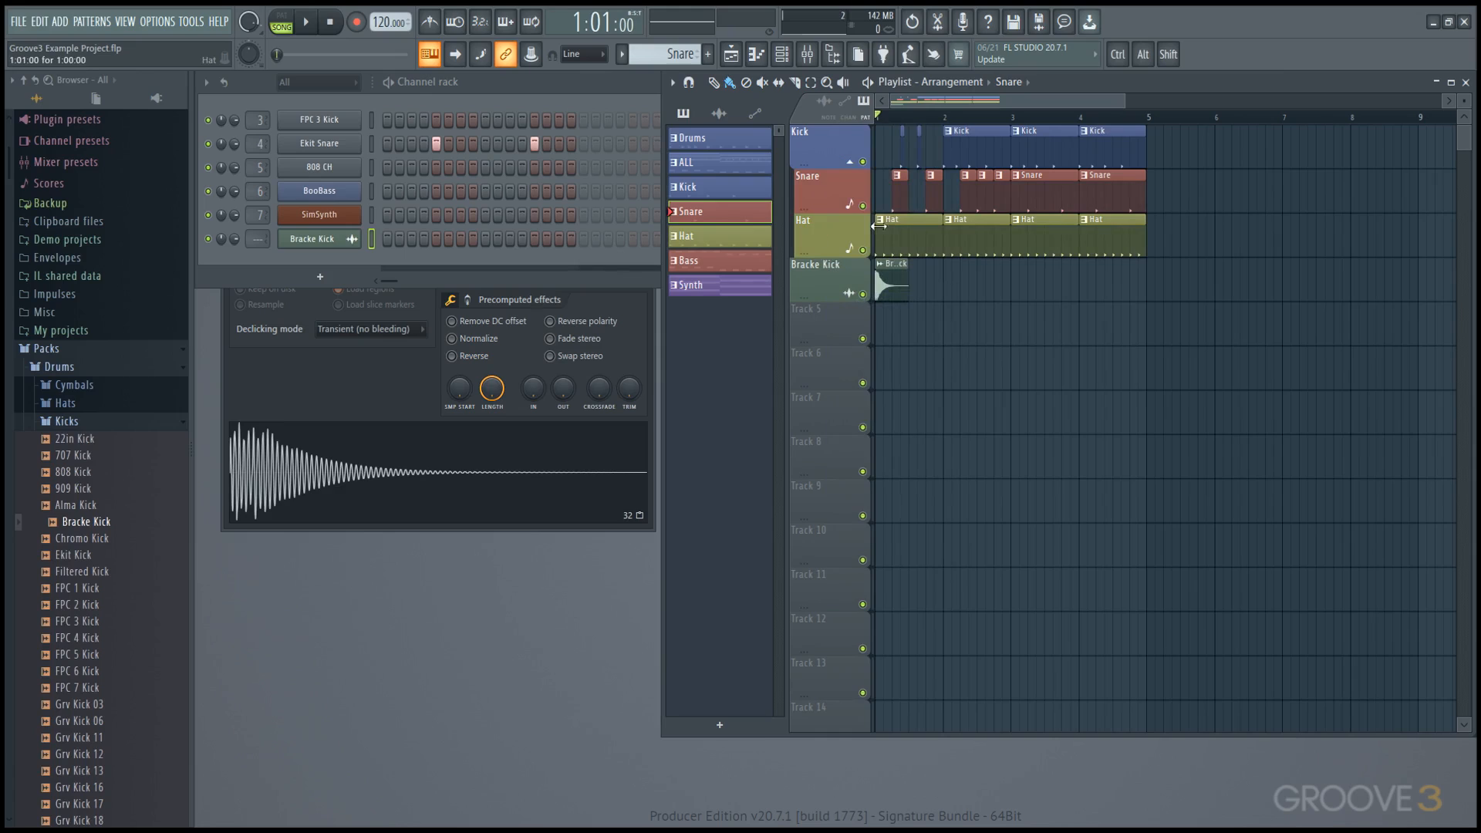
Step: Paint two Hat clips on Track 5 across bars 1 and 2 and merge them into one pattern clip
click(887, 222)
drag(882, 336, 952, 334)
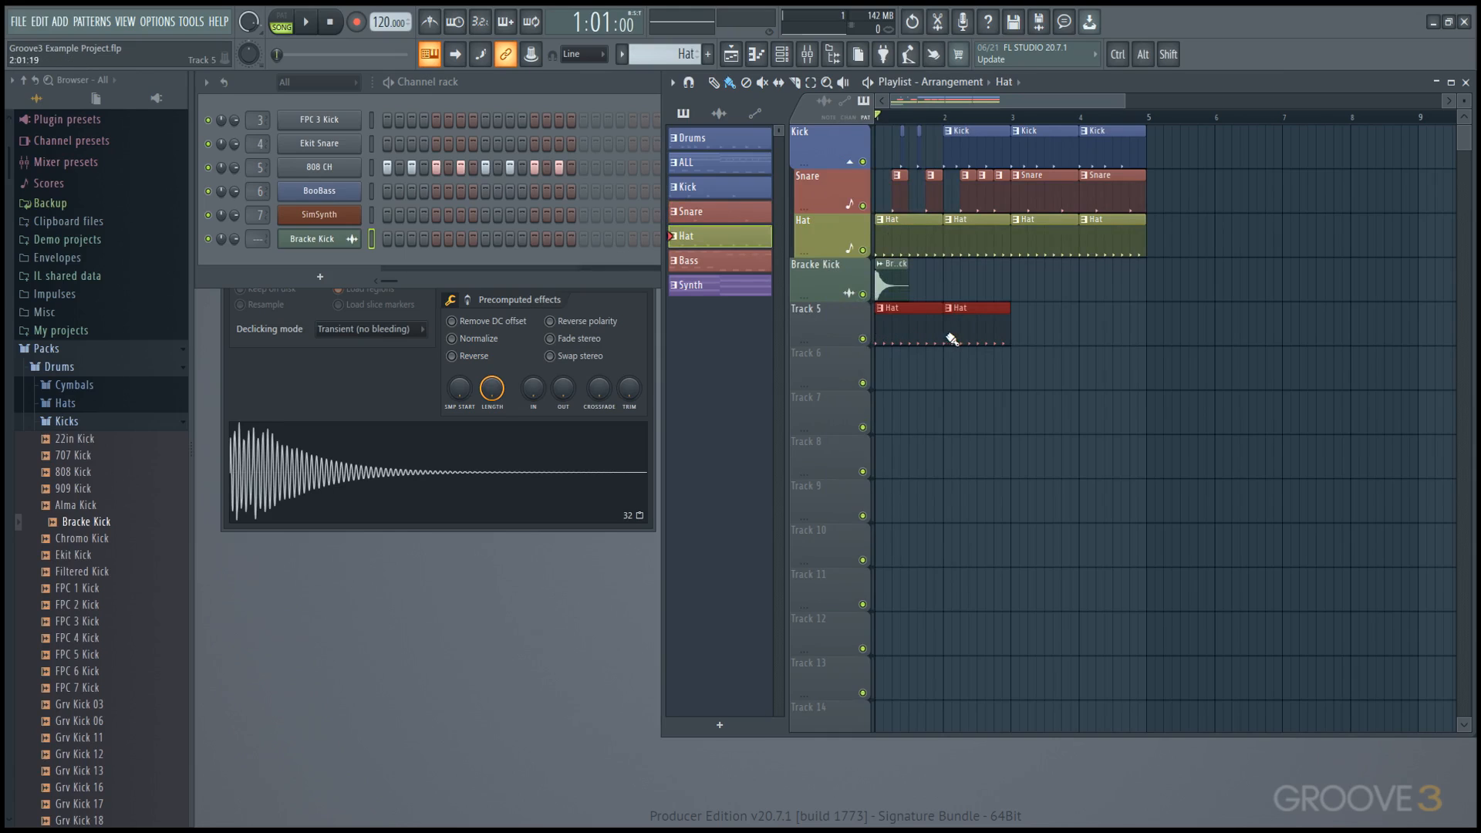
right_click(831, 324)
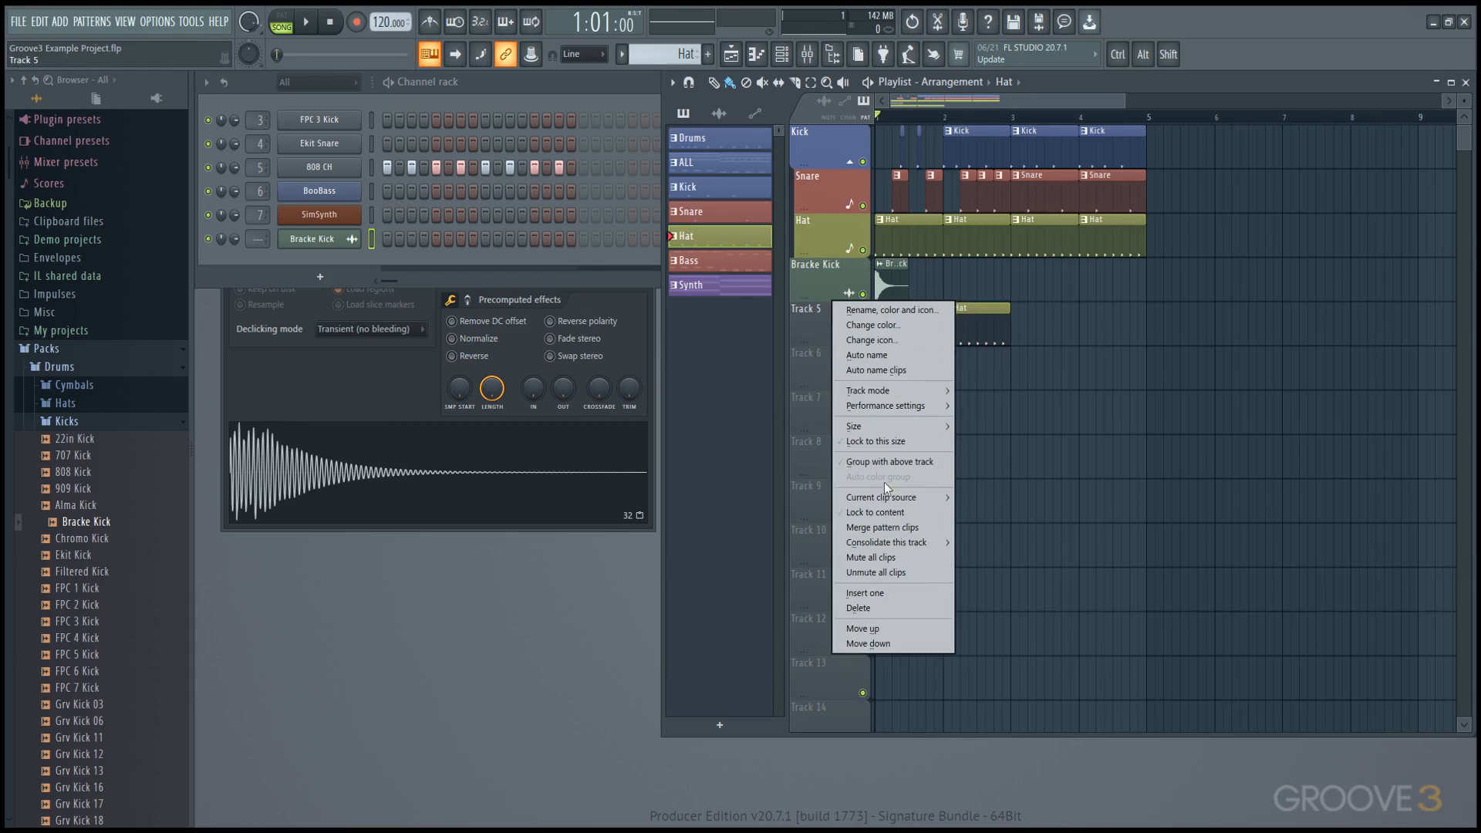
click(892, 526)
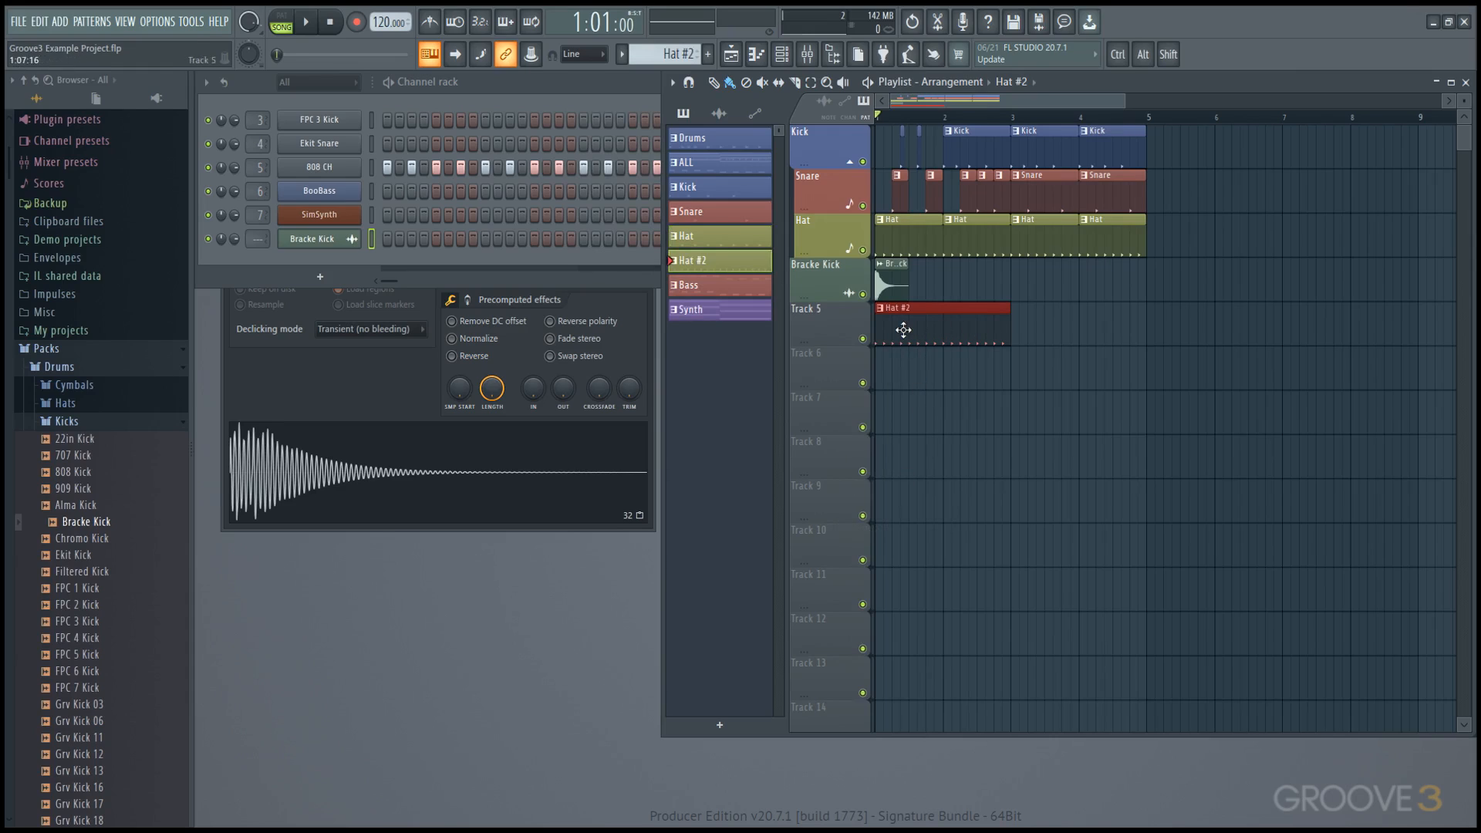
Step: Move the Hat #2 clip from Track 5 onto the Hat track so it starts at bar 5
click(521, 78)
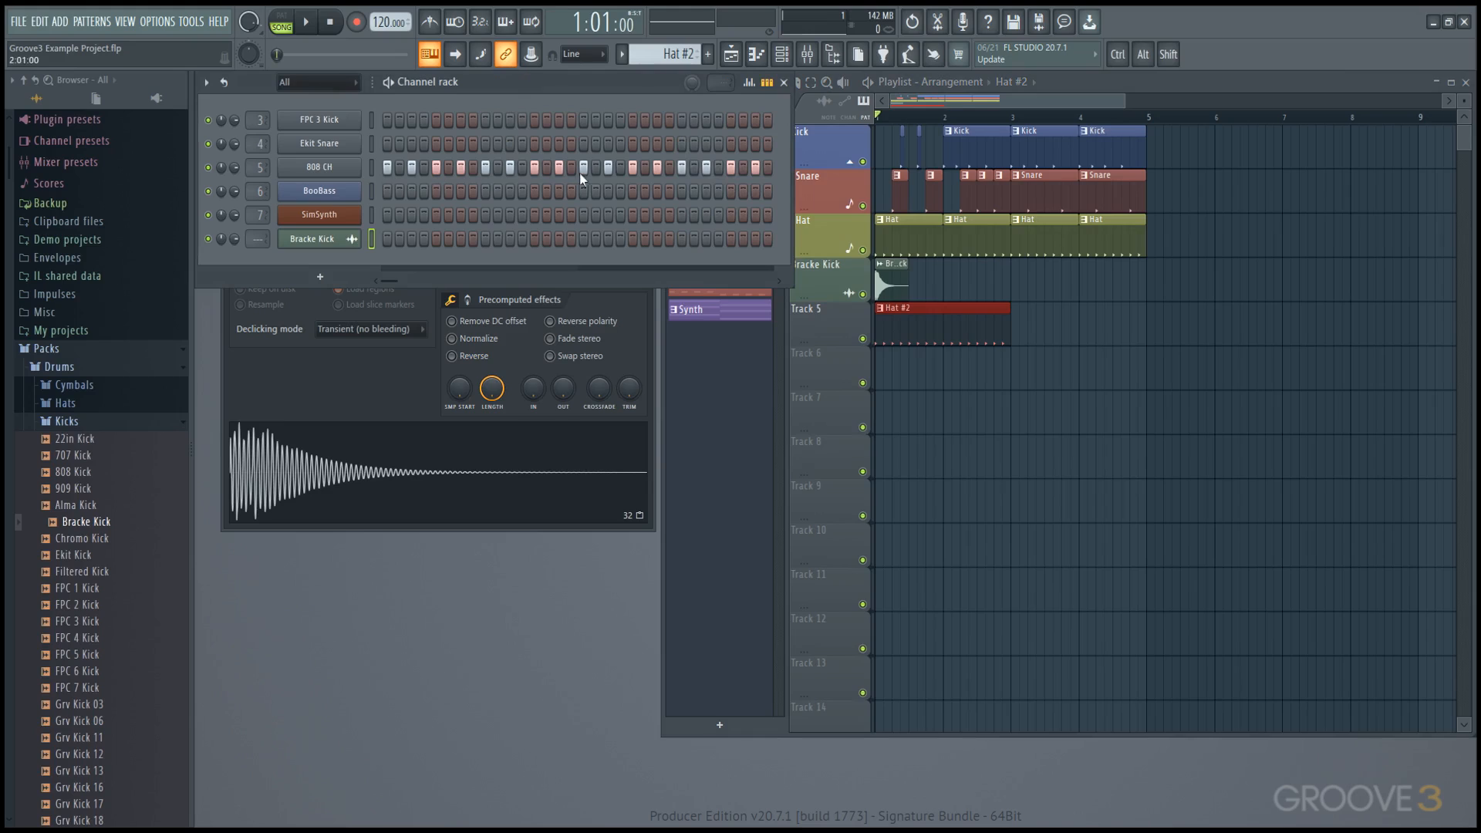
click(895, 398)
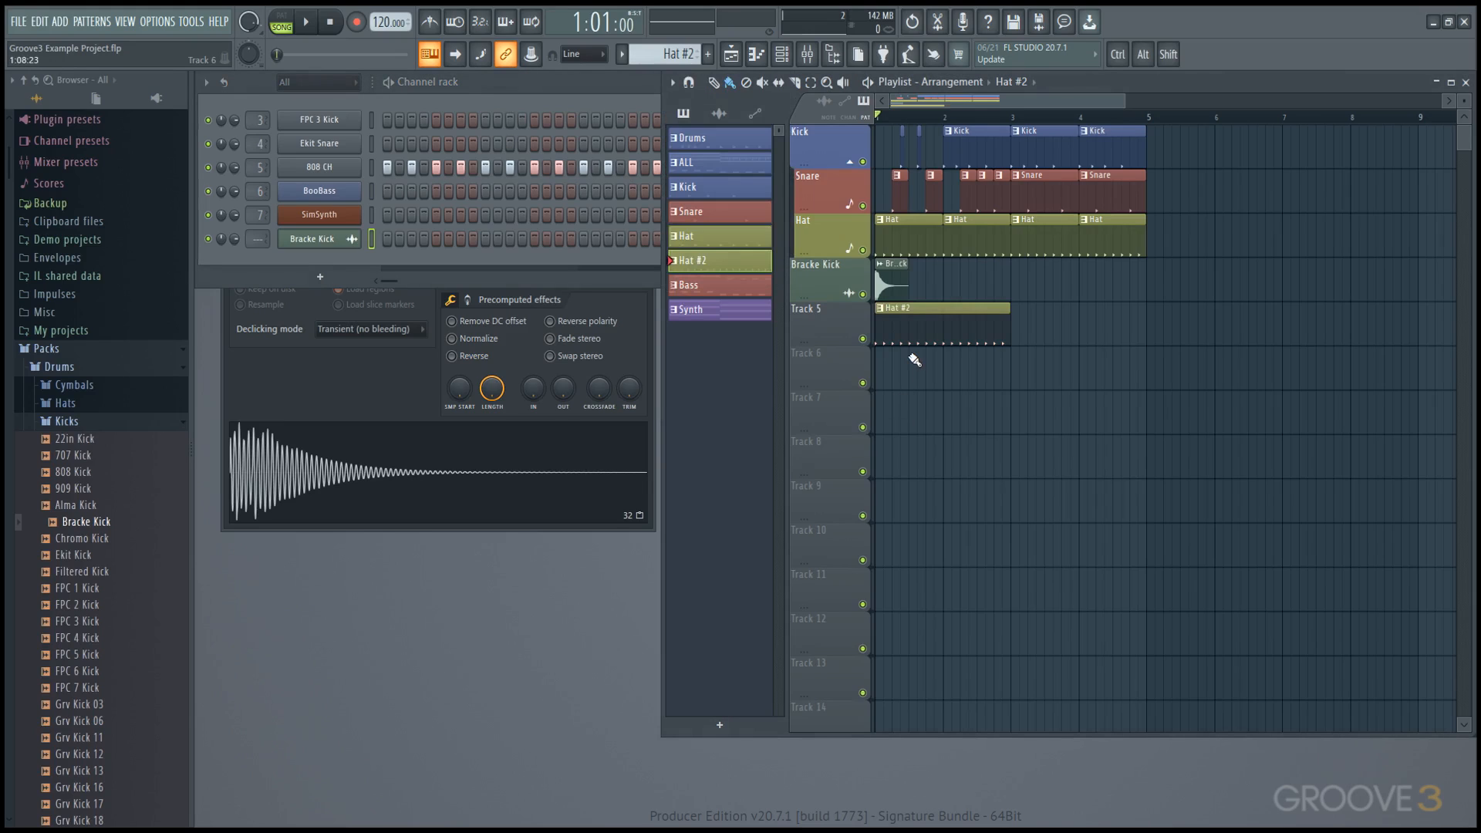
drag(898, 327, 1128, 213)
drag(912, 263, 1121, 303)
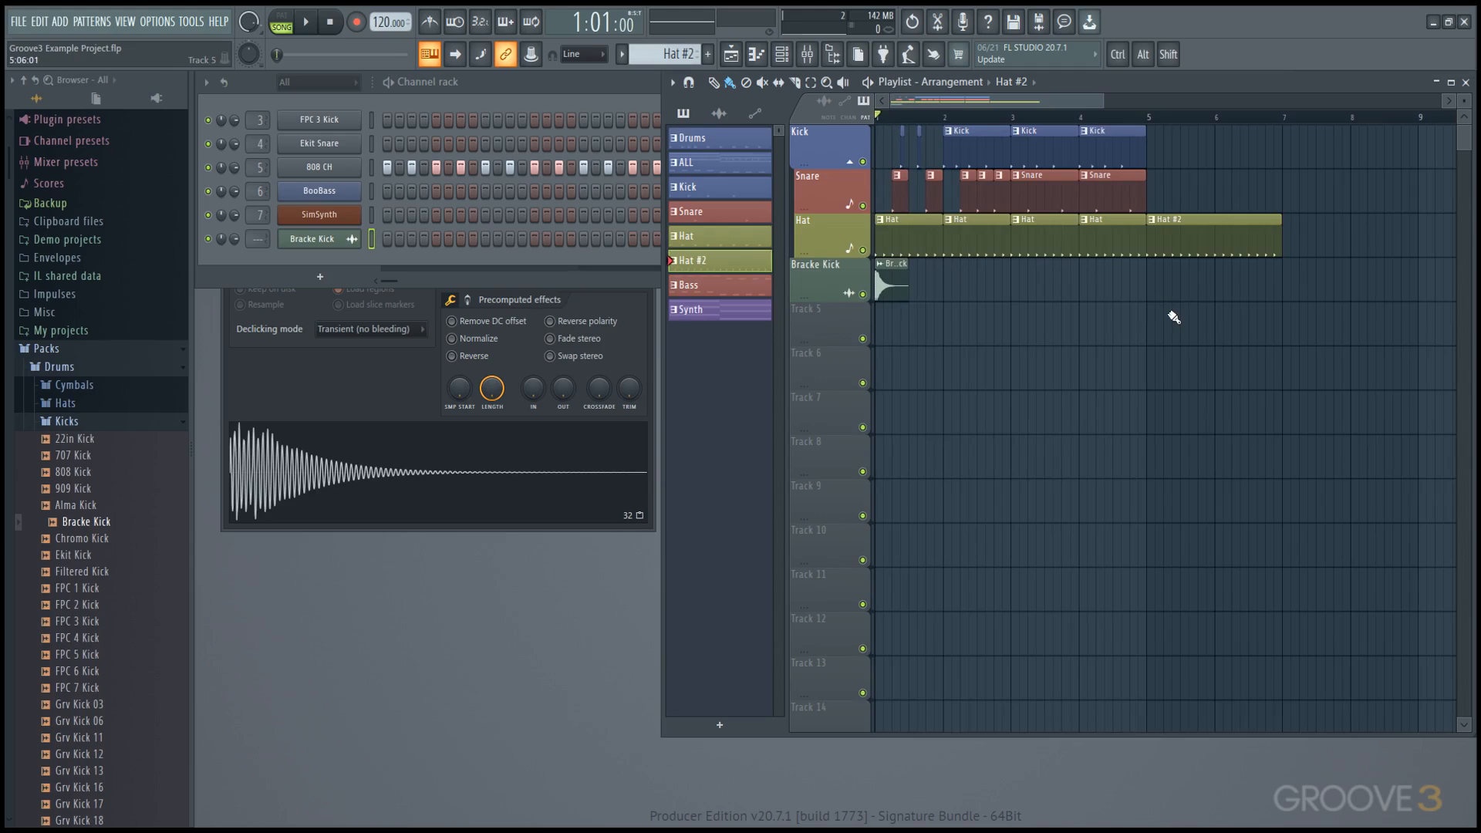
Step: Examine the ways to choose the current pattern or clip source: the picker lists, the pattern selector, the playlist title and existing clips
click(742, 243)
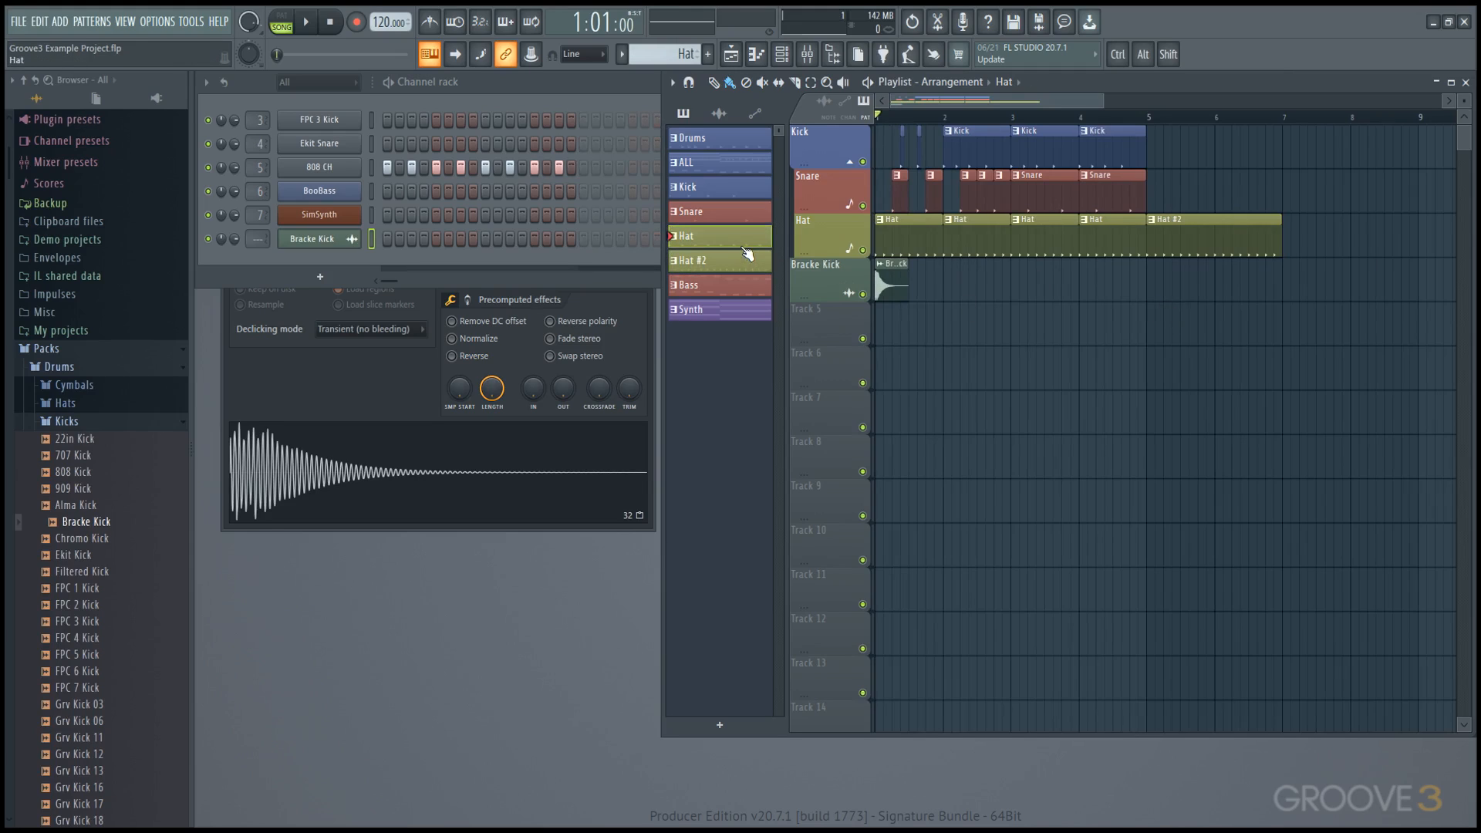
click(685, 54)
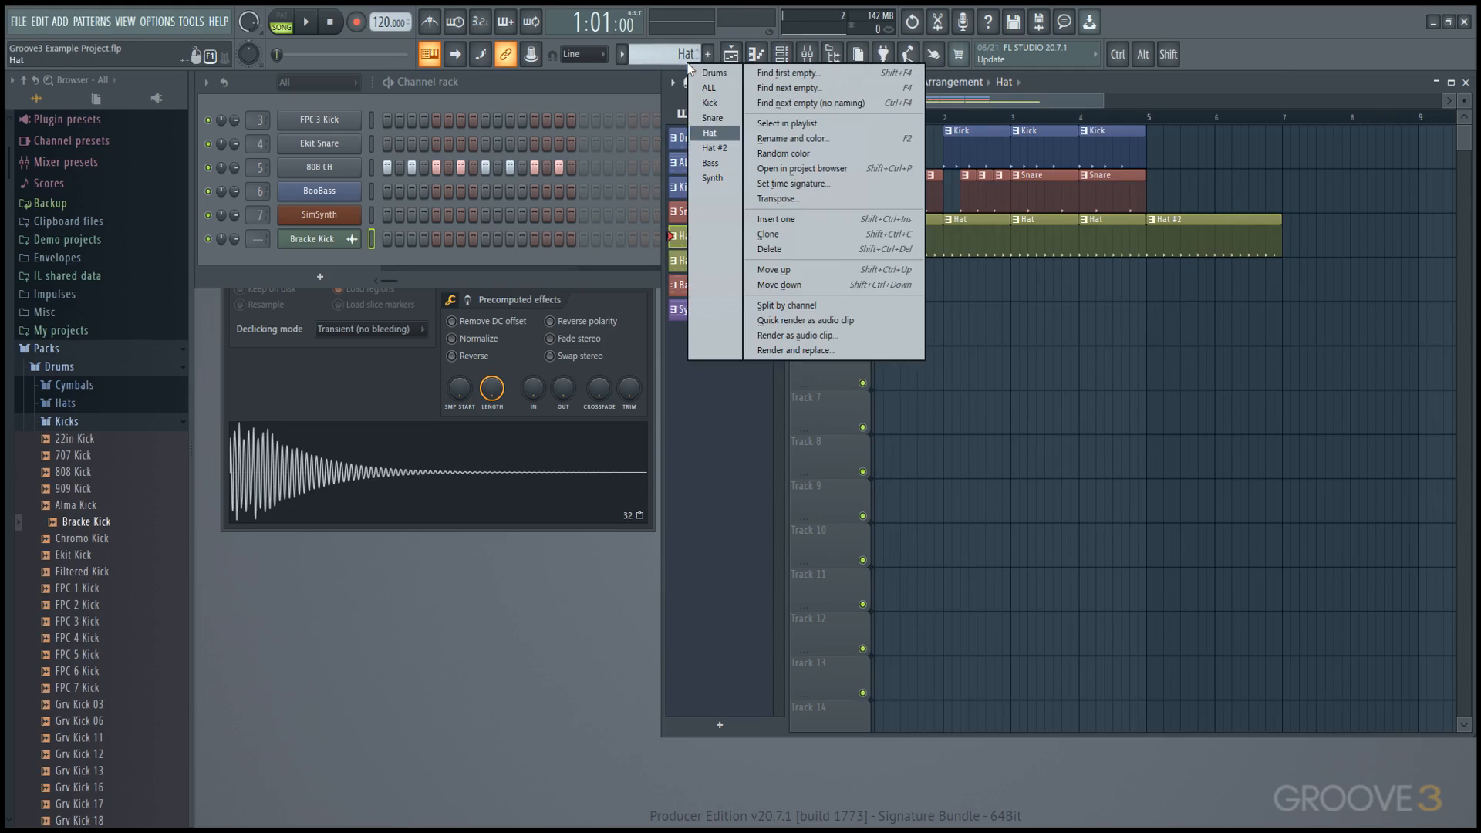
click(1029, 86)
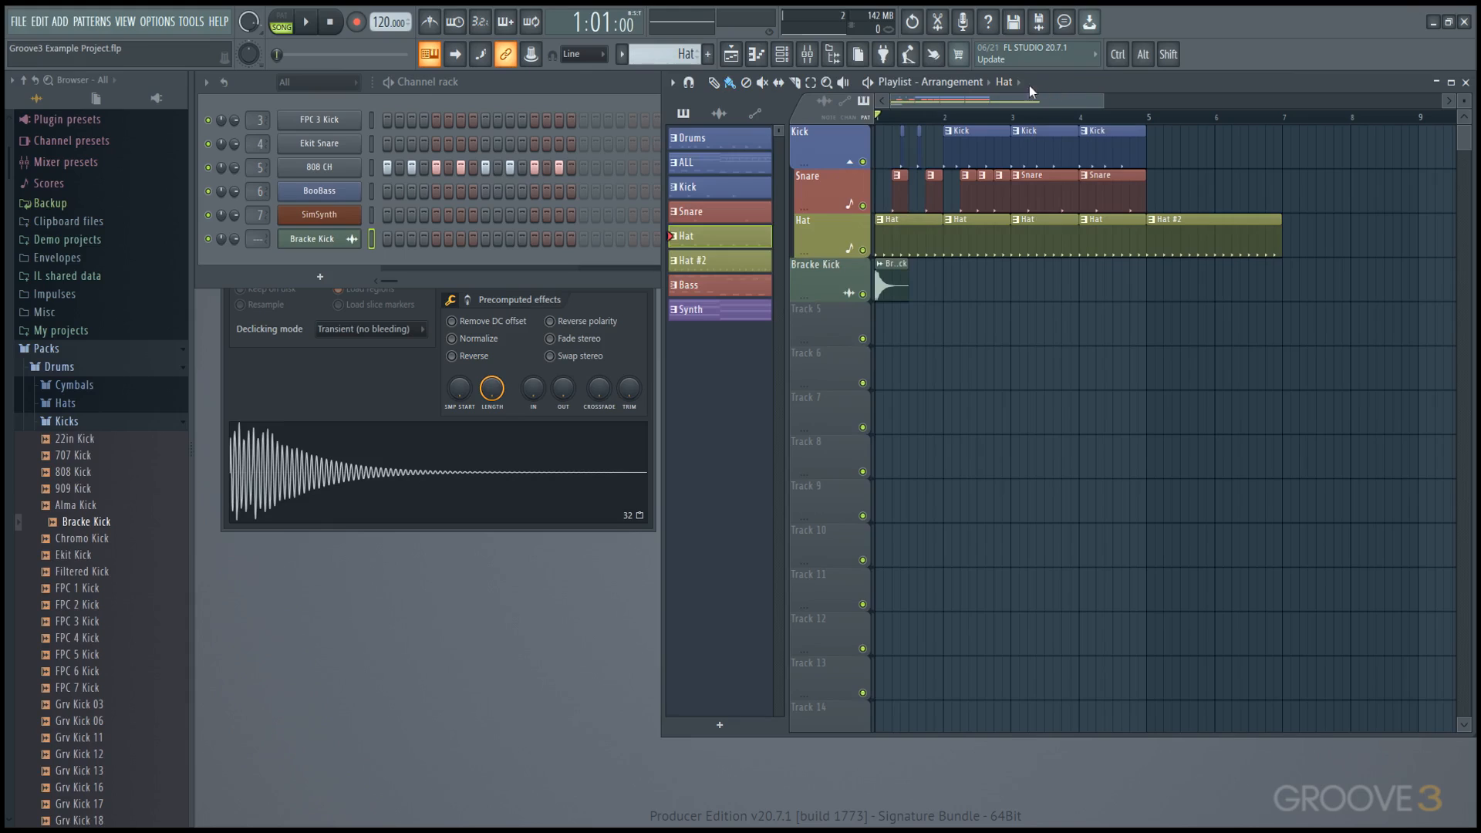
click(1012, 85)
click(1066, 85)
click(894, 283)
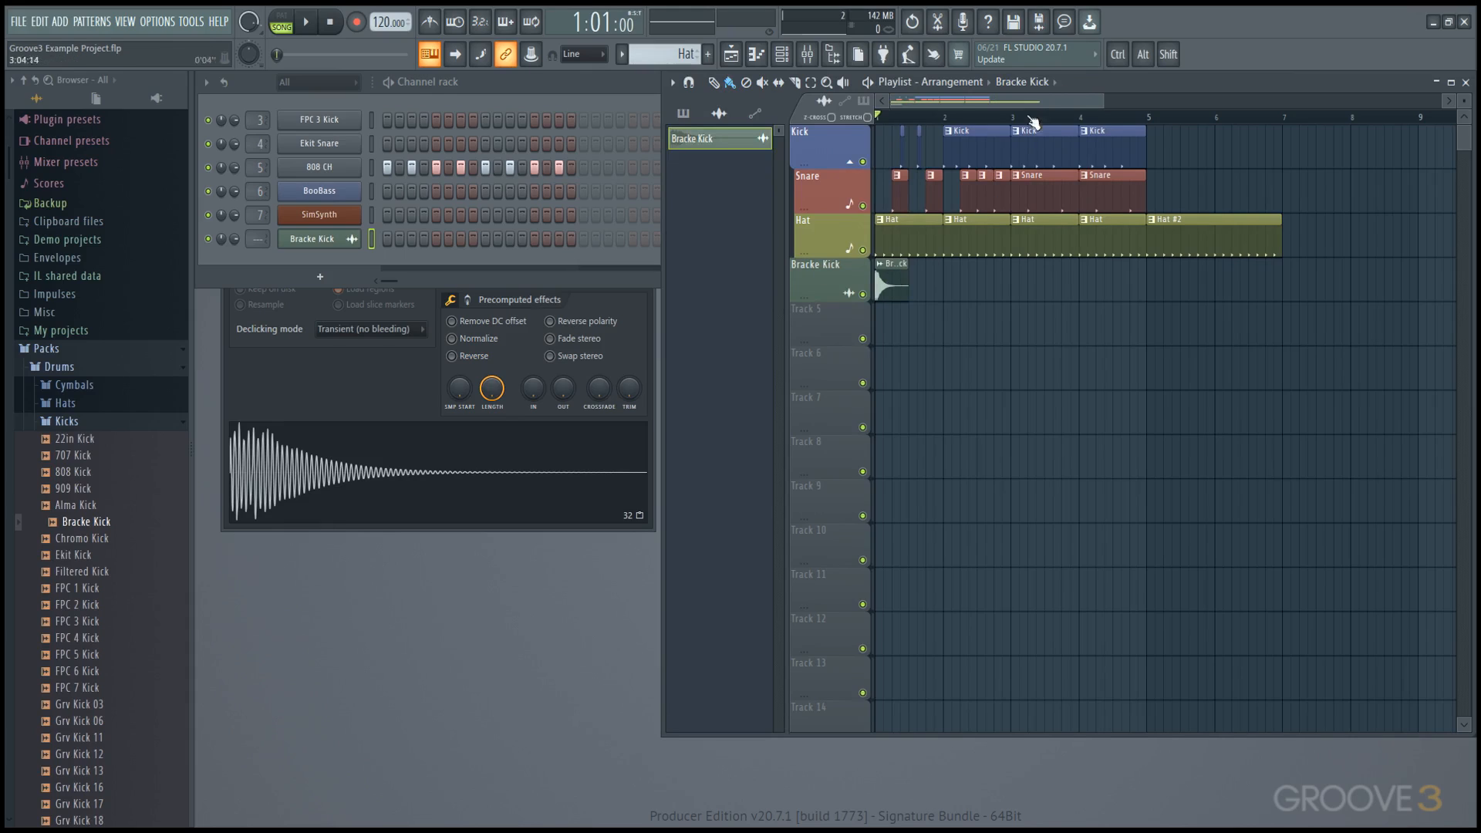
click(1040, 83)
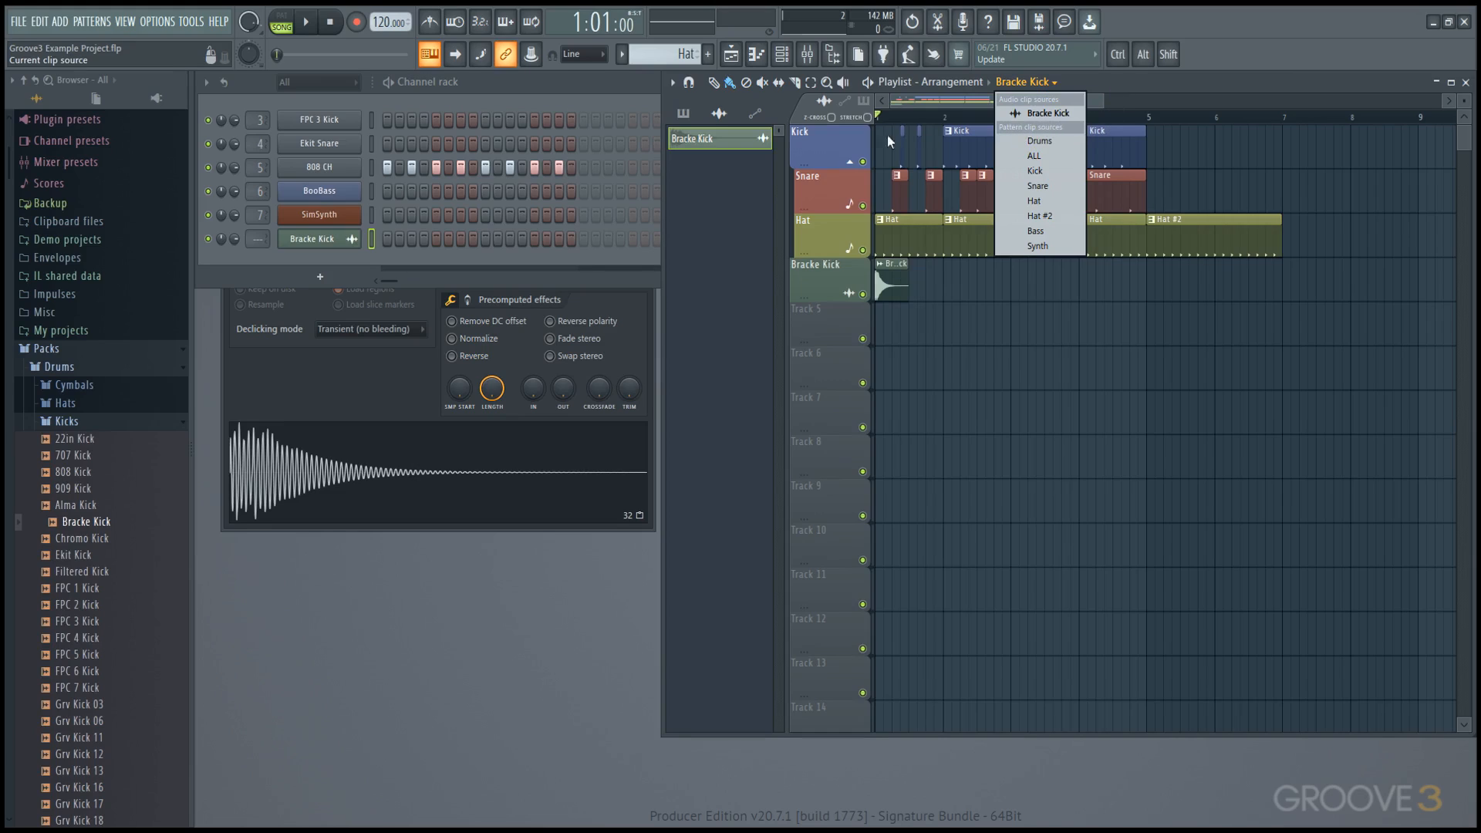
click(759, 115)
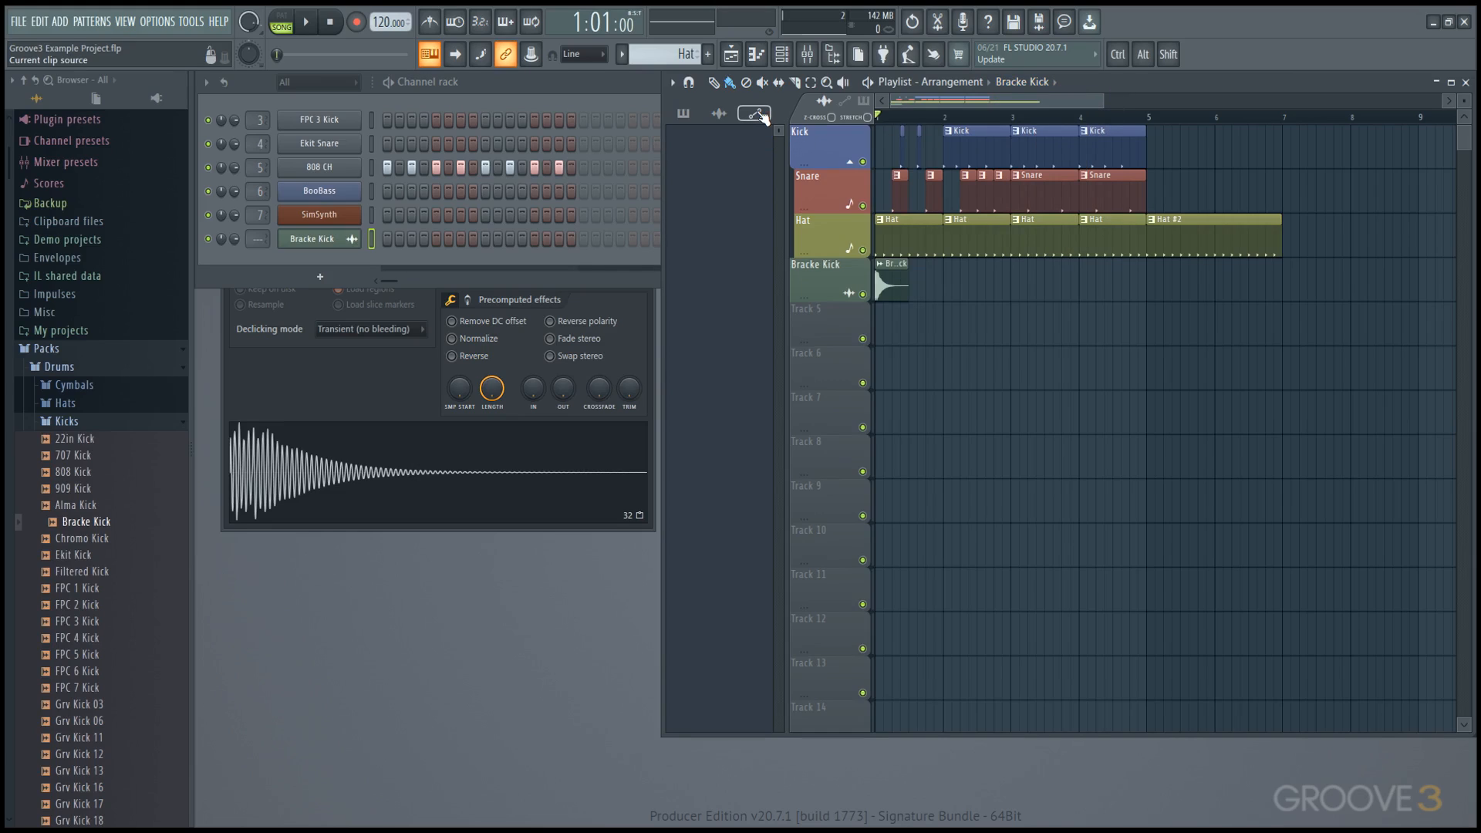
click(684, 114)
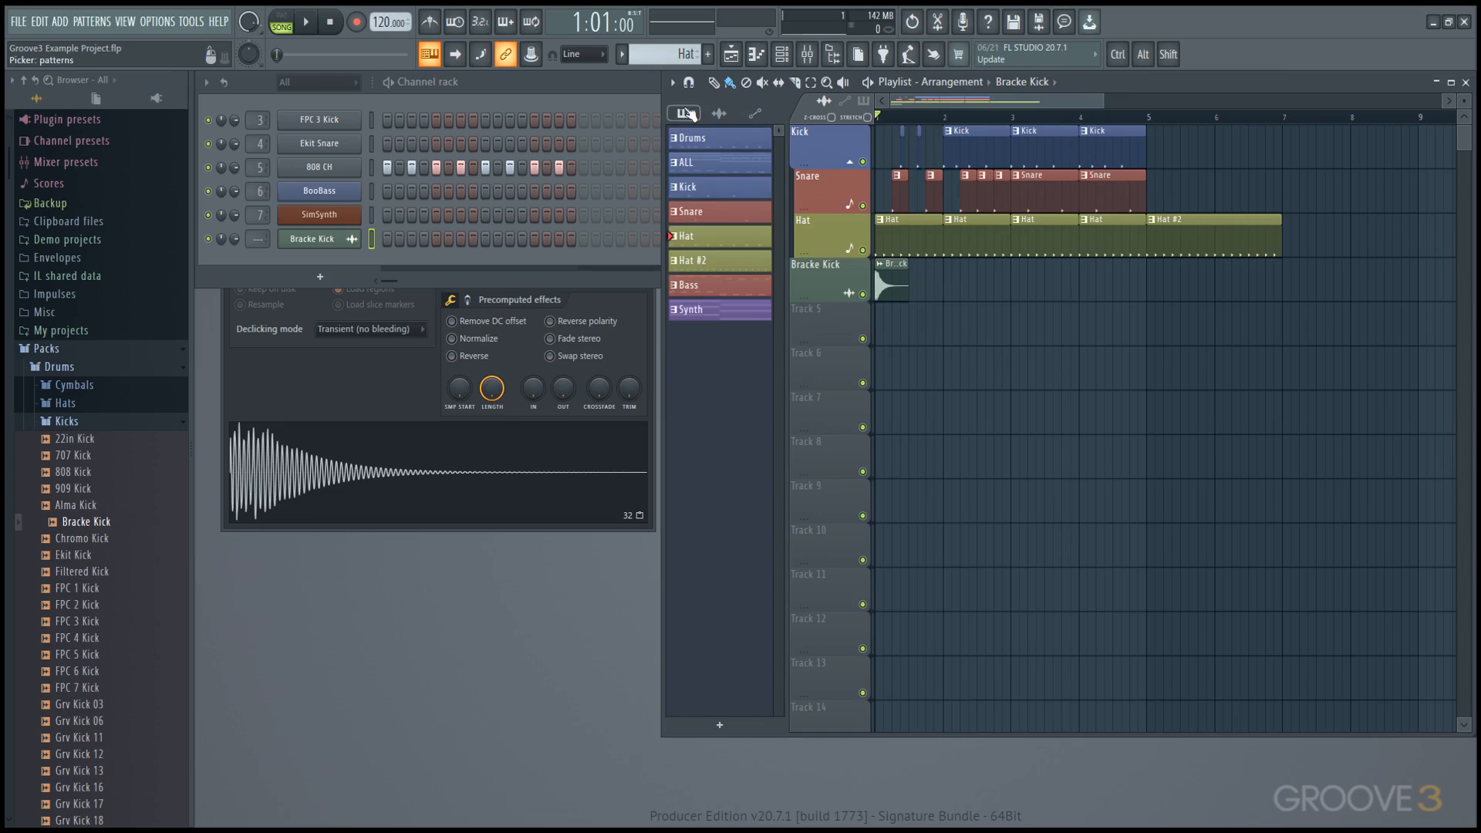
Step: Place a Kick pattern clip on Track 5 and a Bracke Kick audio clip on Track 6, and delete both
click(708, 198)
click(972, 320)
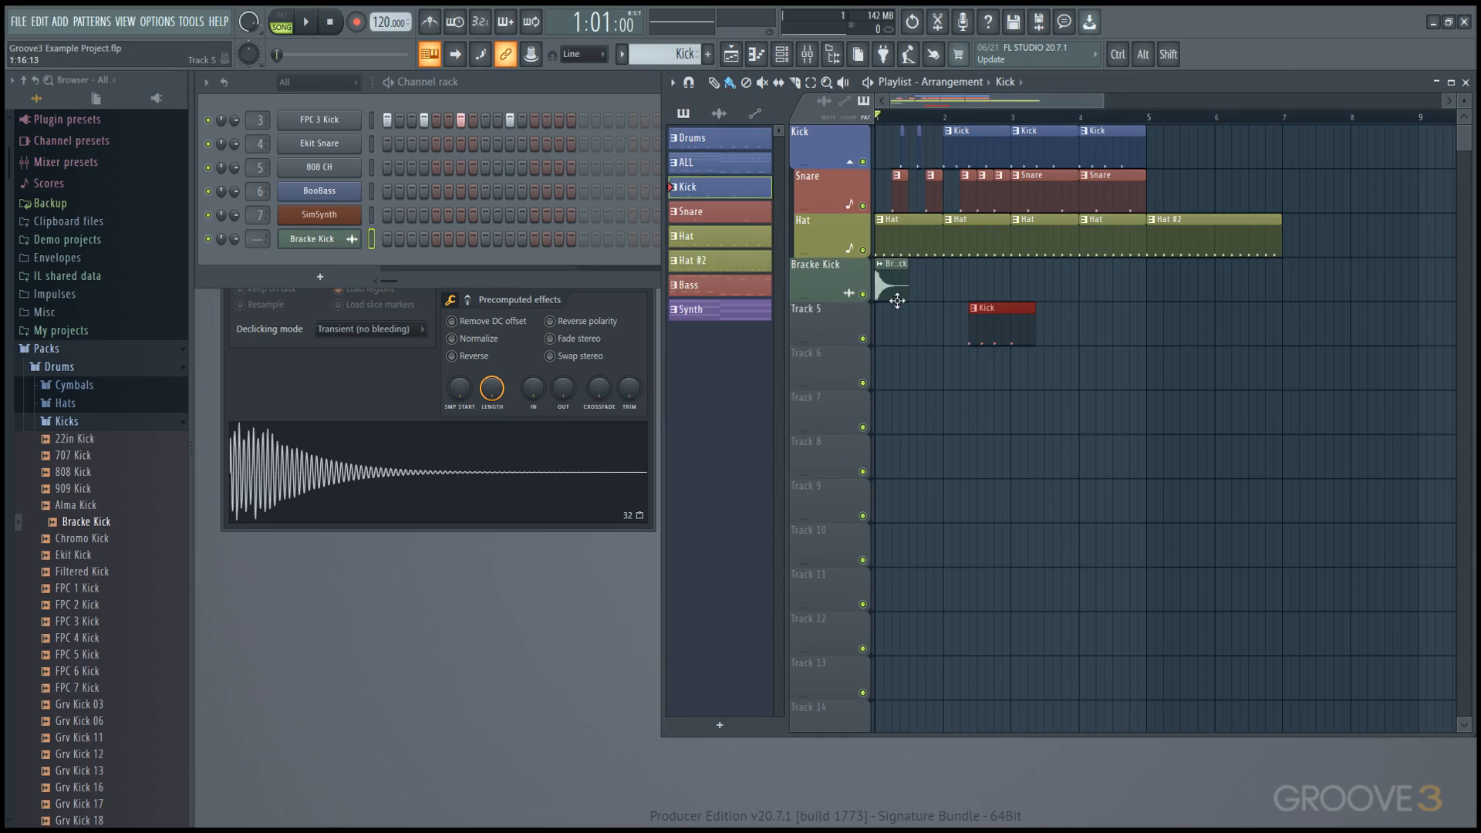
click(719, 113)
click(723, 140)
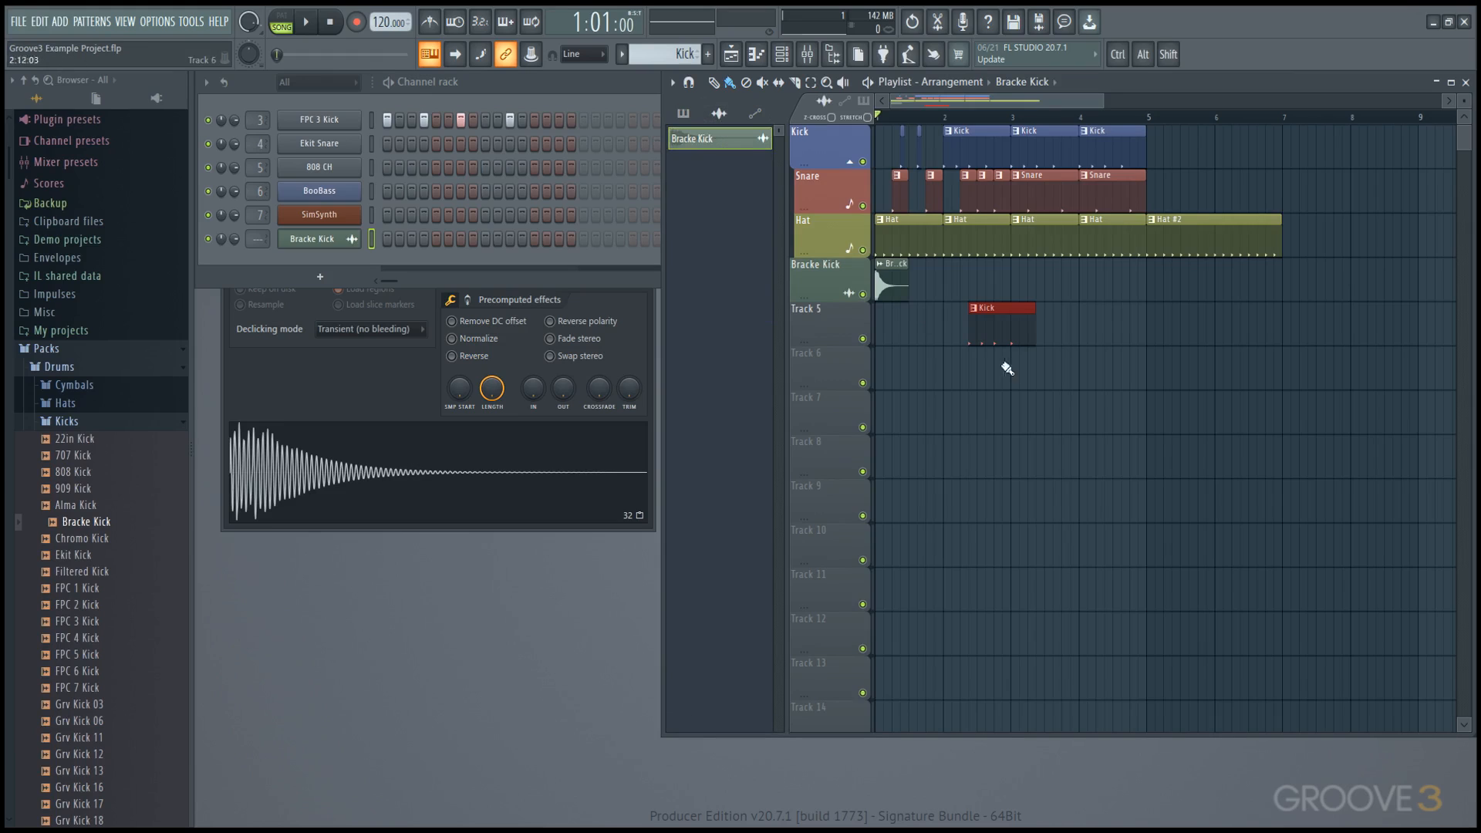
click(1035, 374)
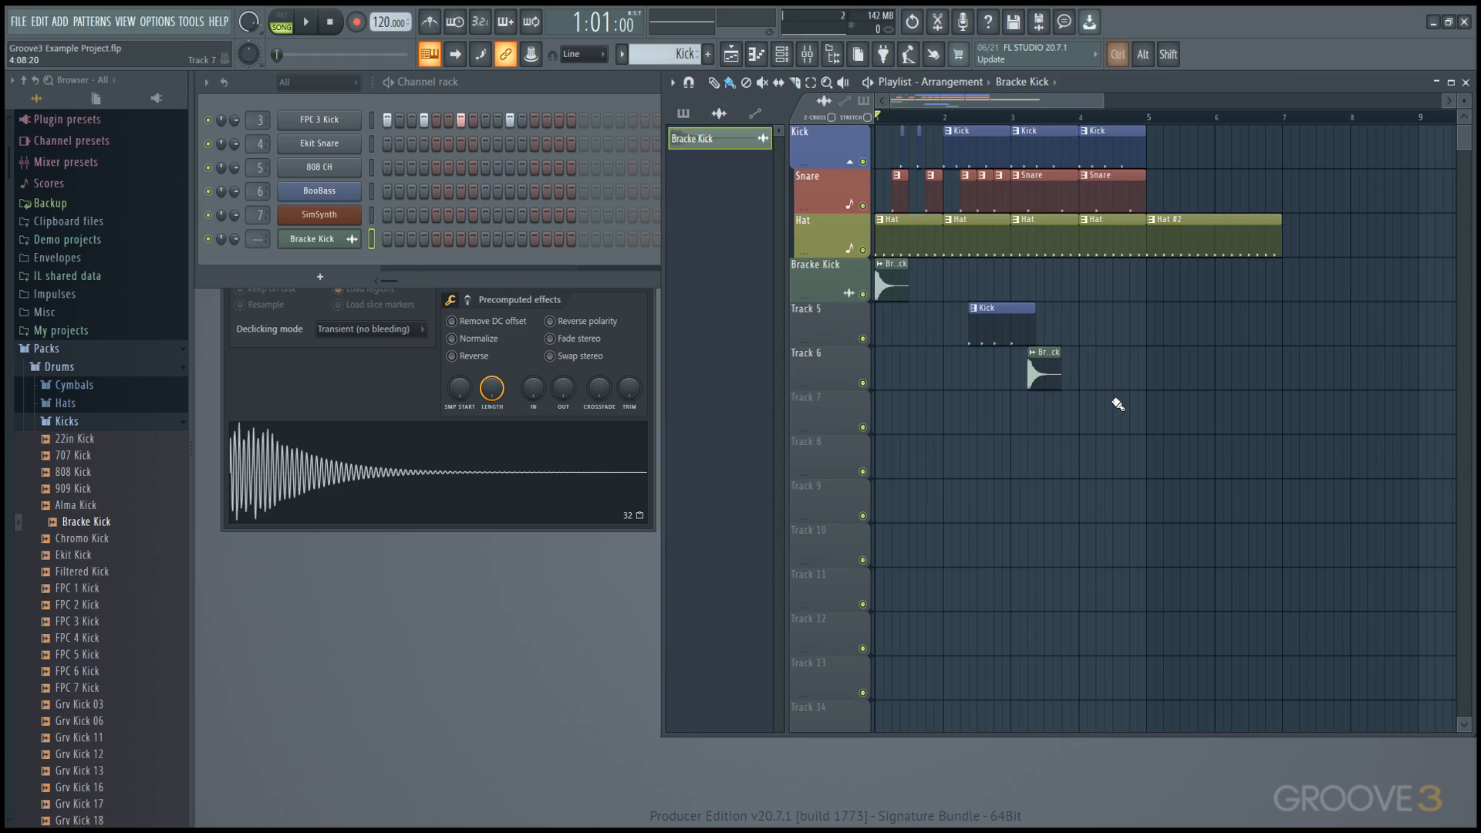
drag(1109, 418, 973, 307)
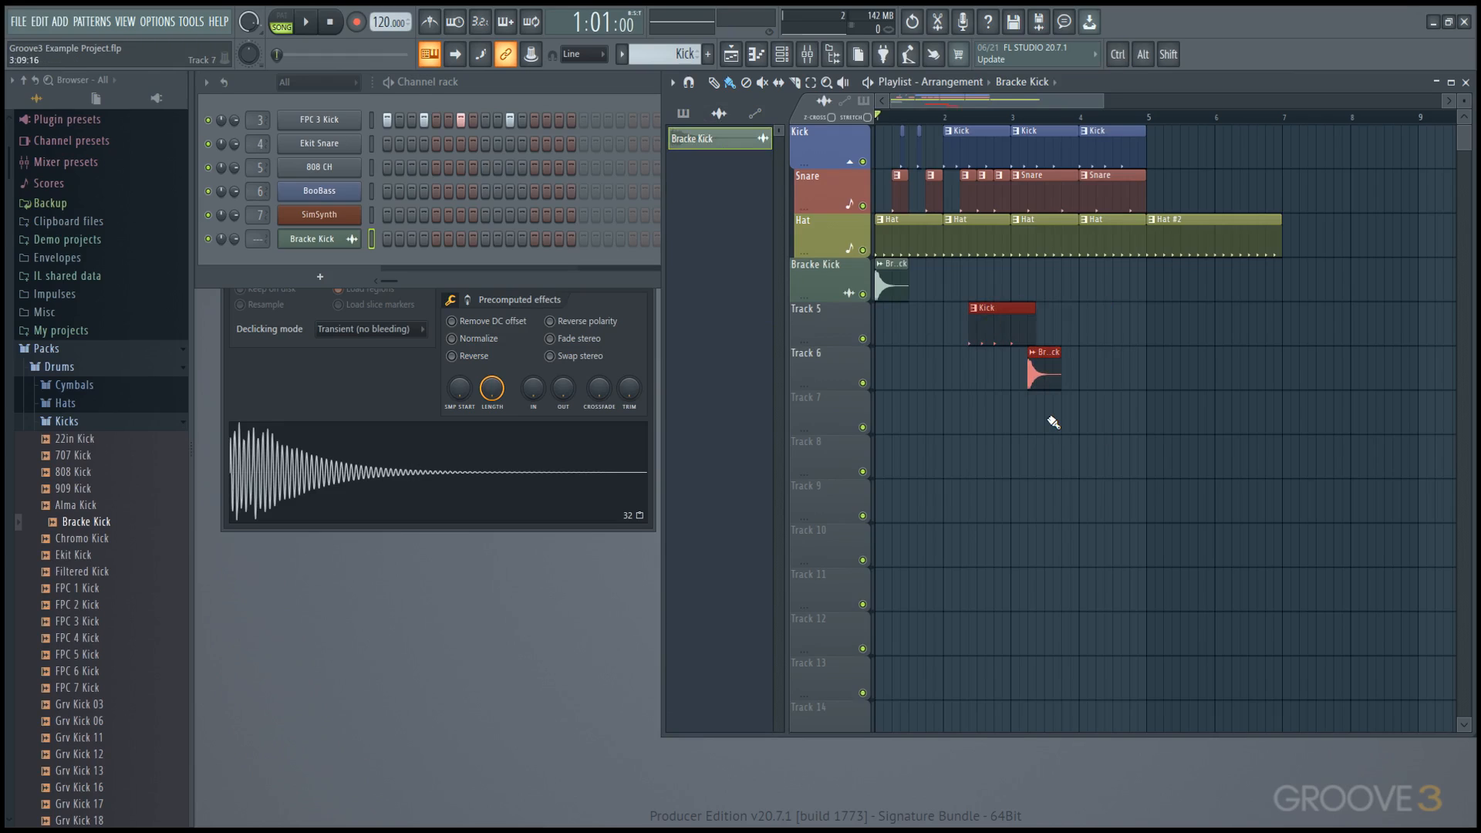
key(Delete)
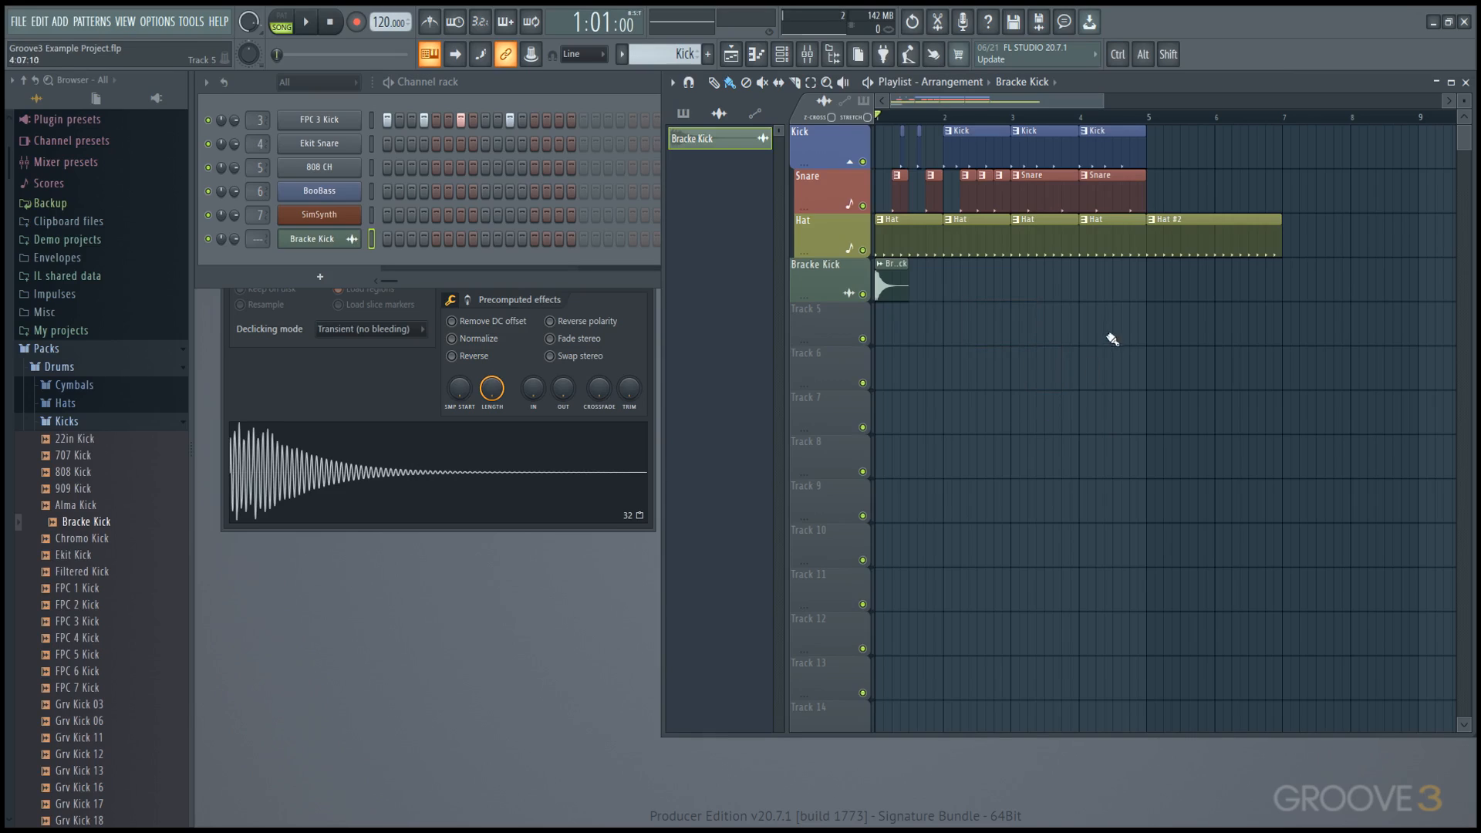
Step: Copy the Kick, Snare and Hat clips of bars 3 and 4 to bars 7 and 8, and slice them halfway through bar 7
drag(1126, 300, 1314, 163)
ctrl+click(1261, 166)
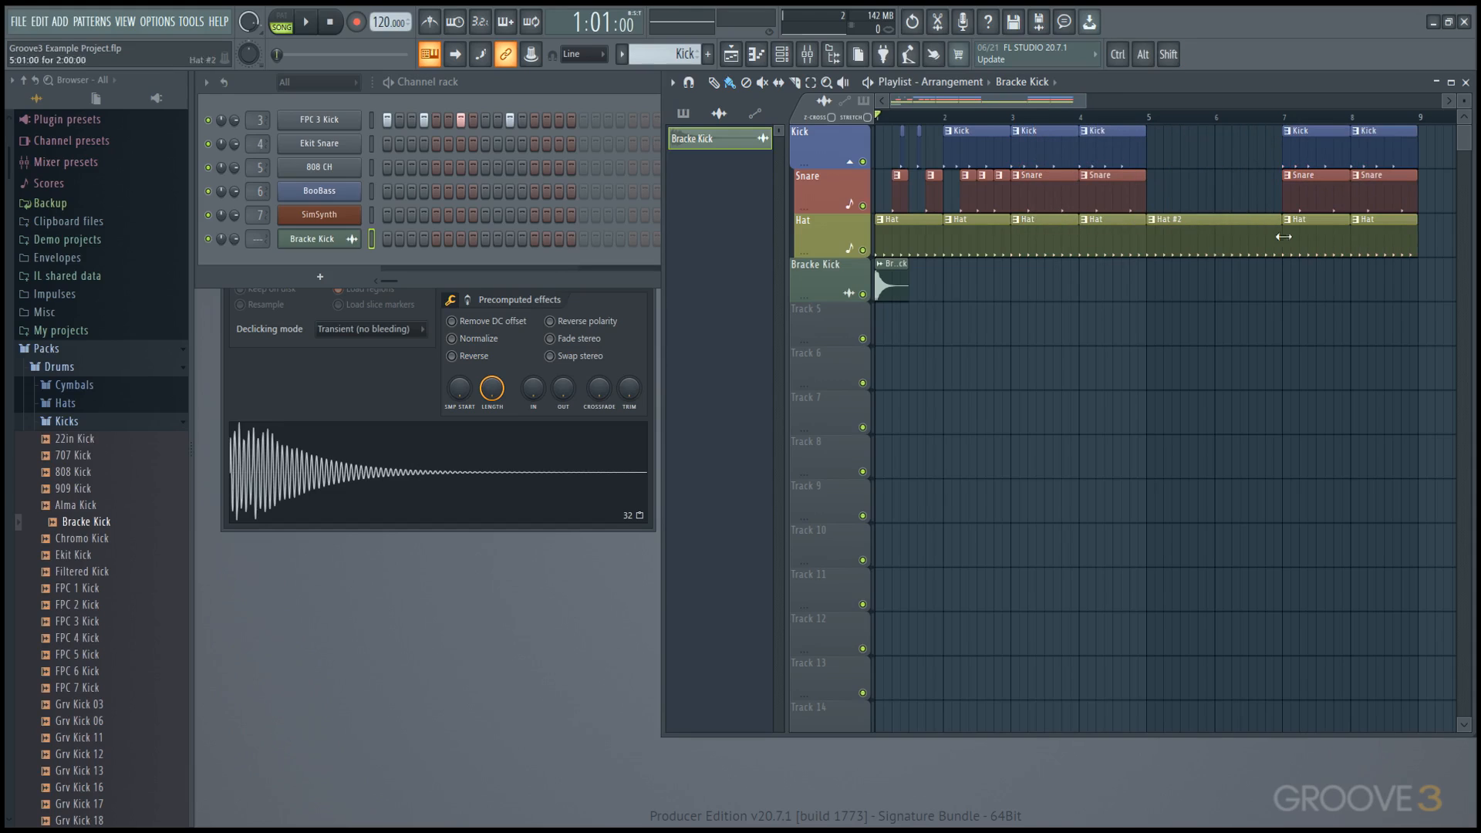
key(shift)
drag(1326, 306, 1321, 161)
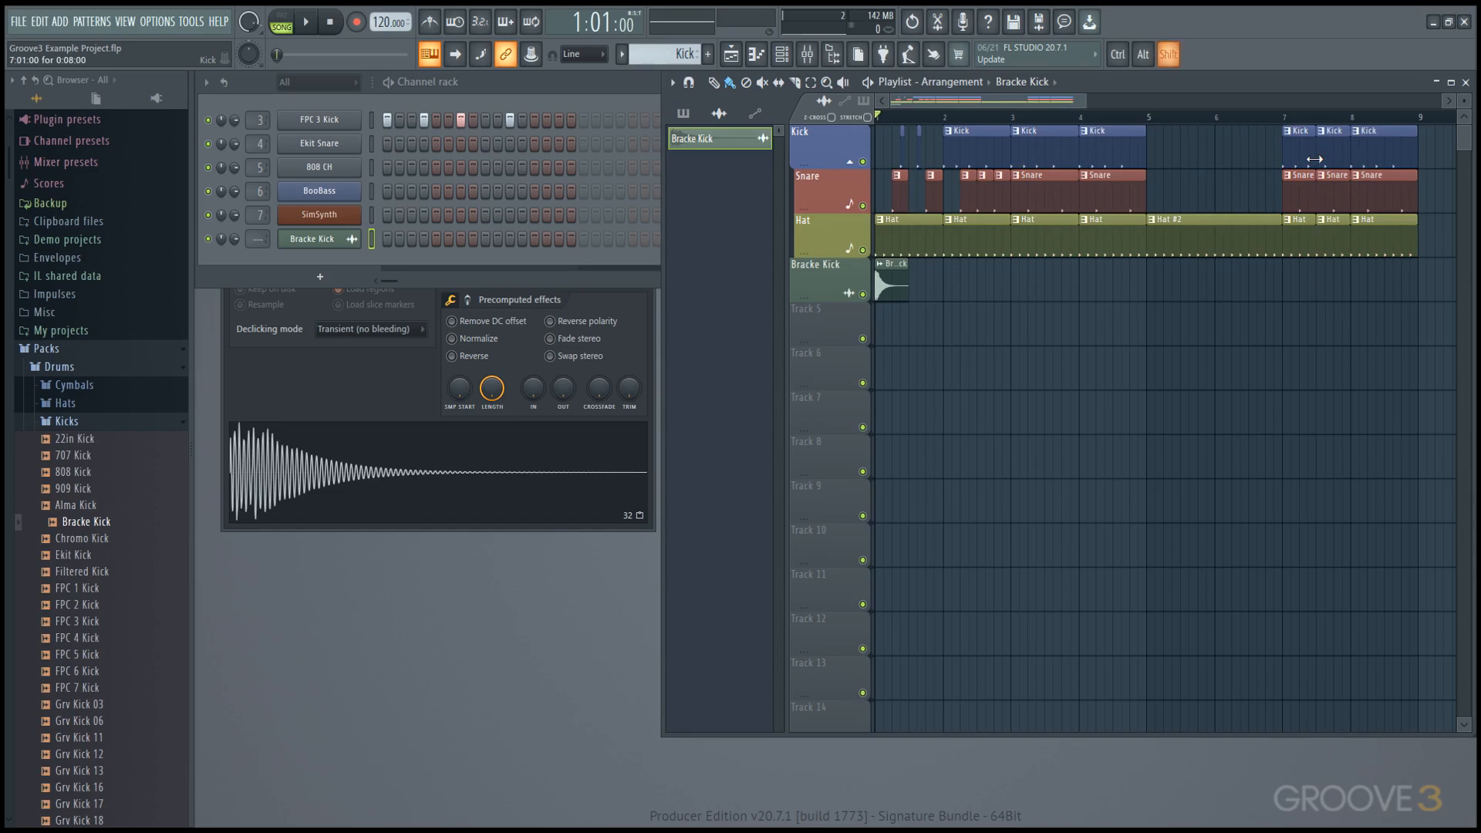
Step: Select the sliced Kick, Snare and Hat clips in the second half of bar 7
right_click(1329, 153)
key(ctrl)
drag(1332, 303, 1327, 155)
key(shift)
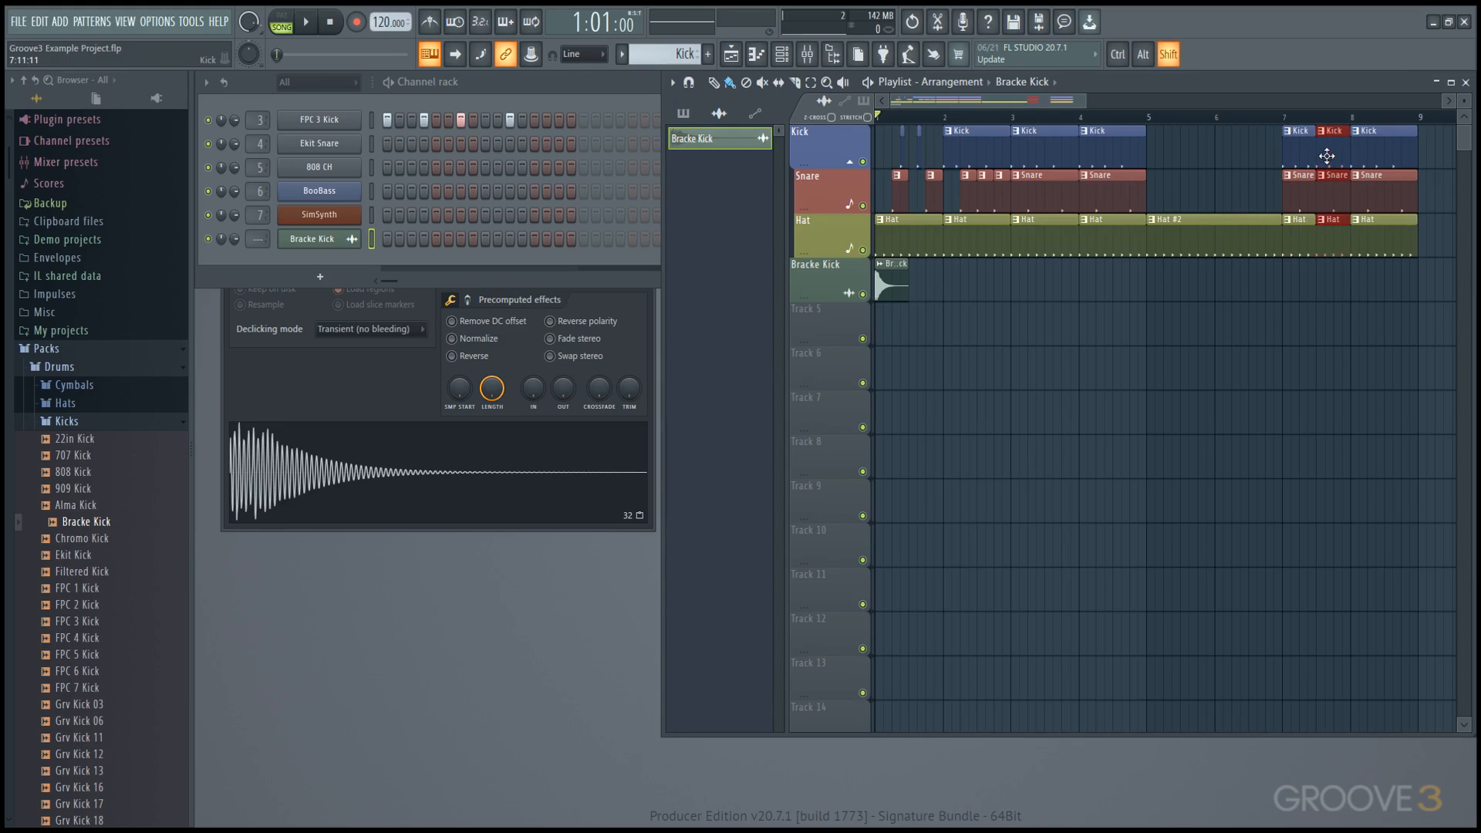
Step: Pick the Kick pattern and the Bracke Kick audio as current clip source directly from their clips in the playlist
key(alt)
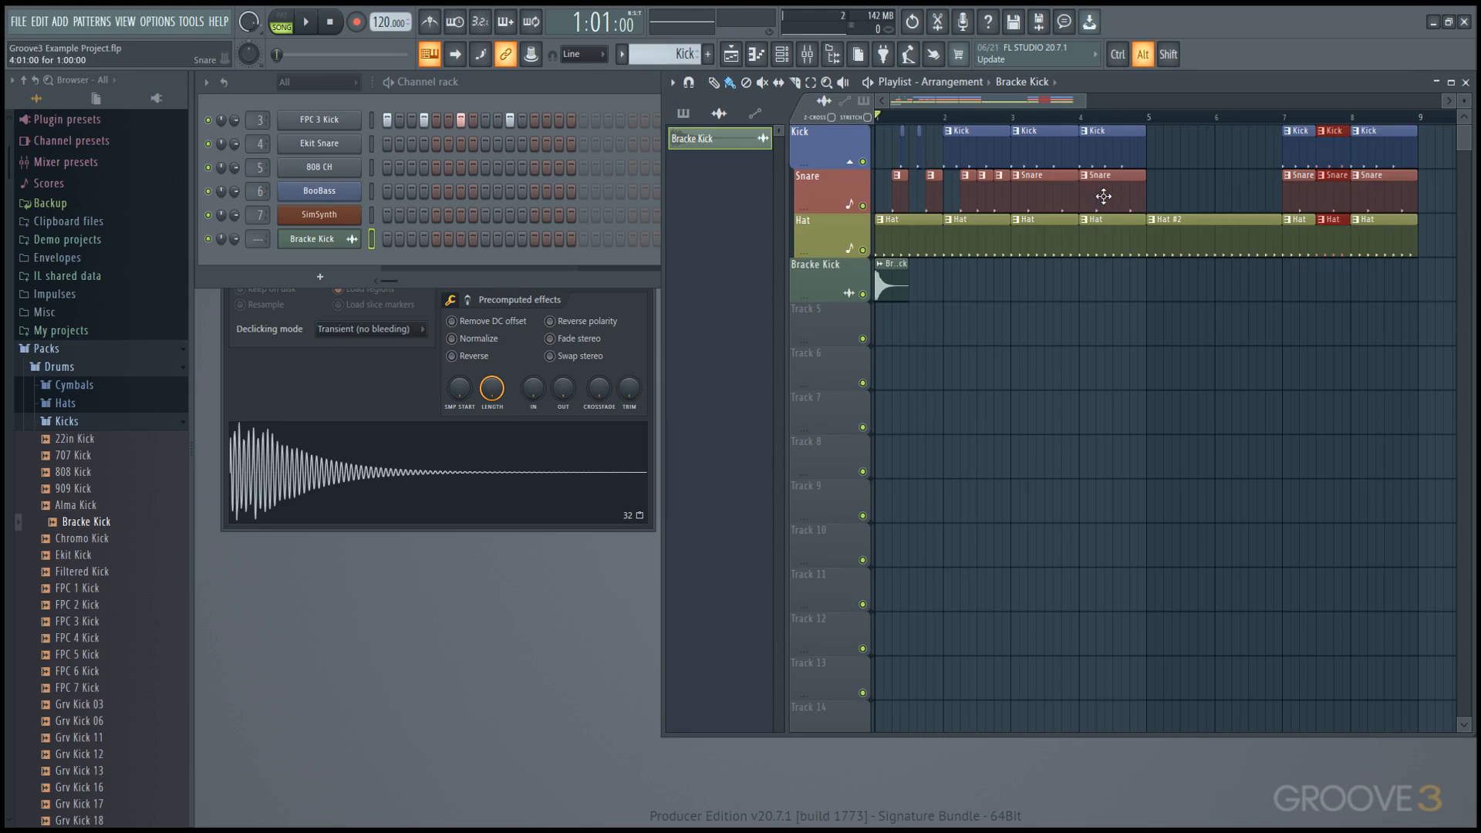
drag(1104, 197, 1085, 154)
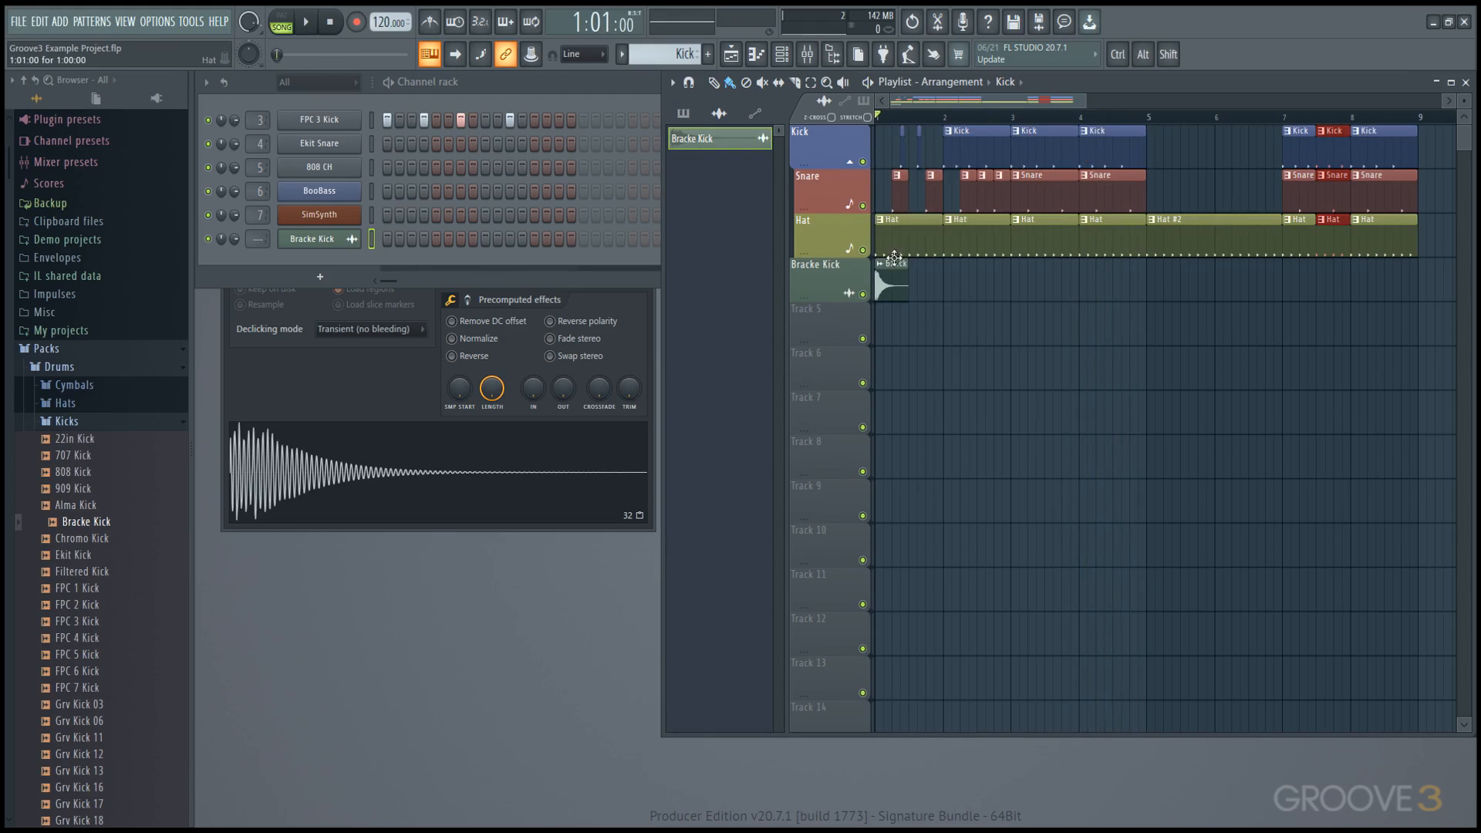
click(889, 282)
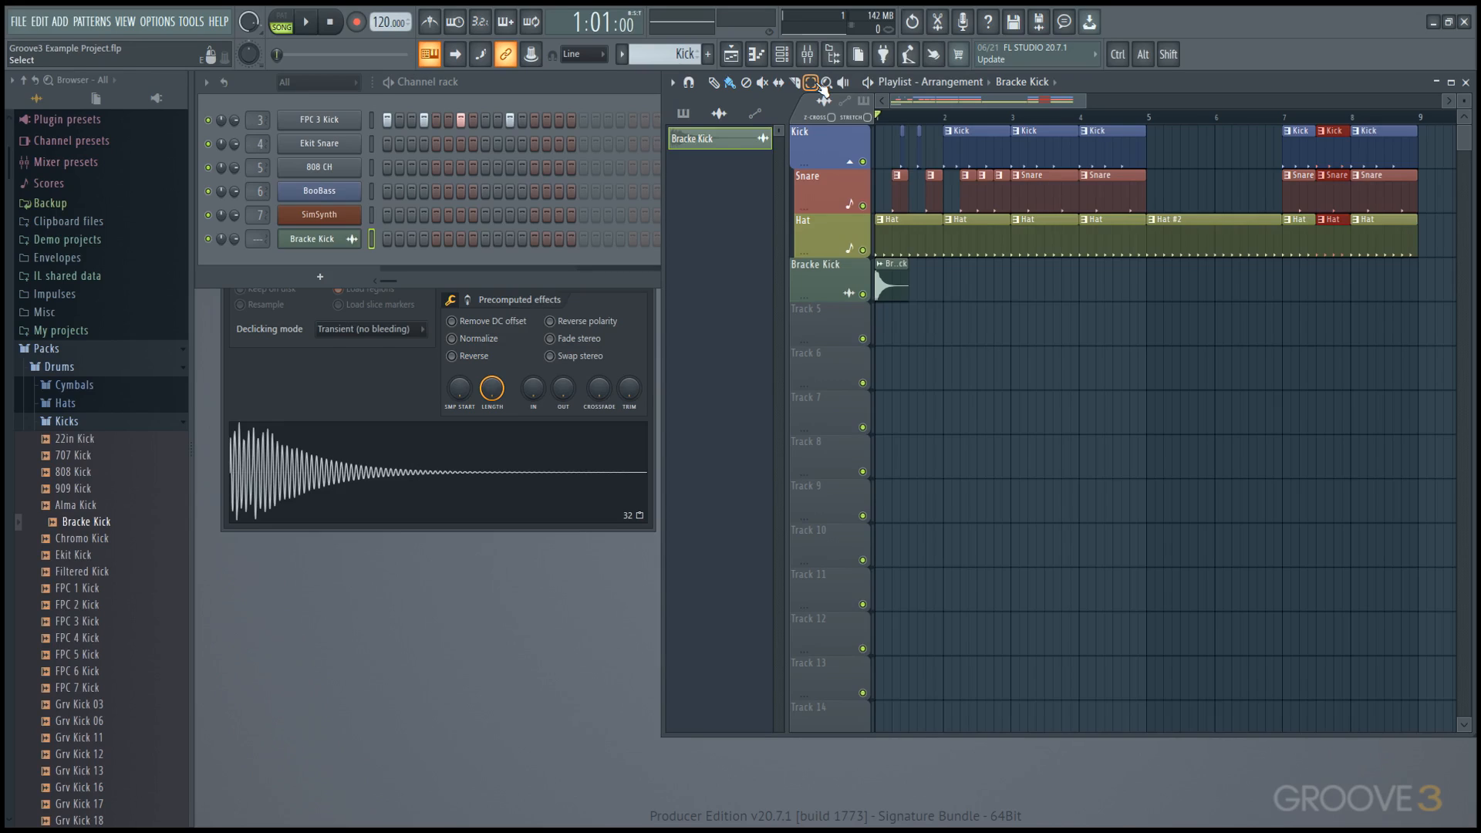
Step: Create a new pattern named New Pattern from the pattern picker
click(682, 114)
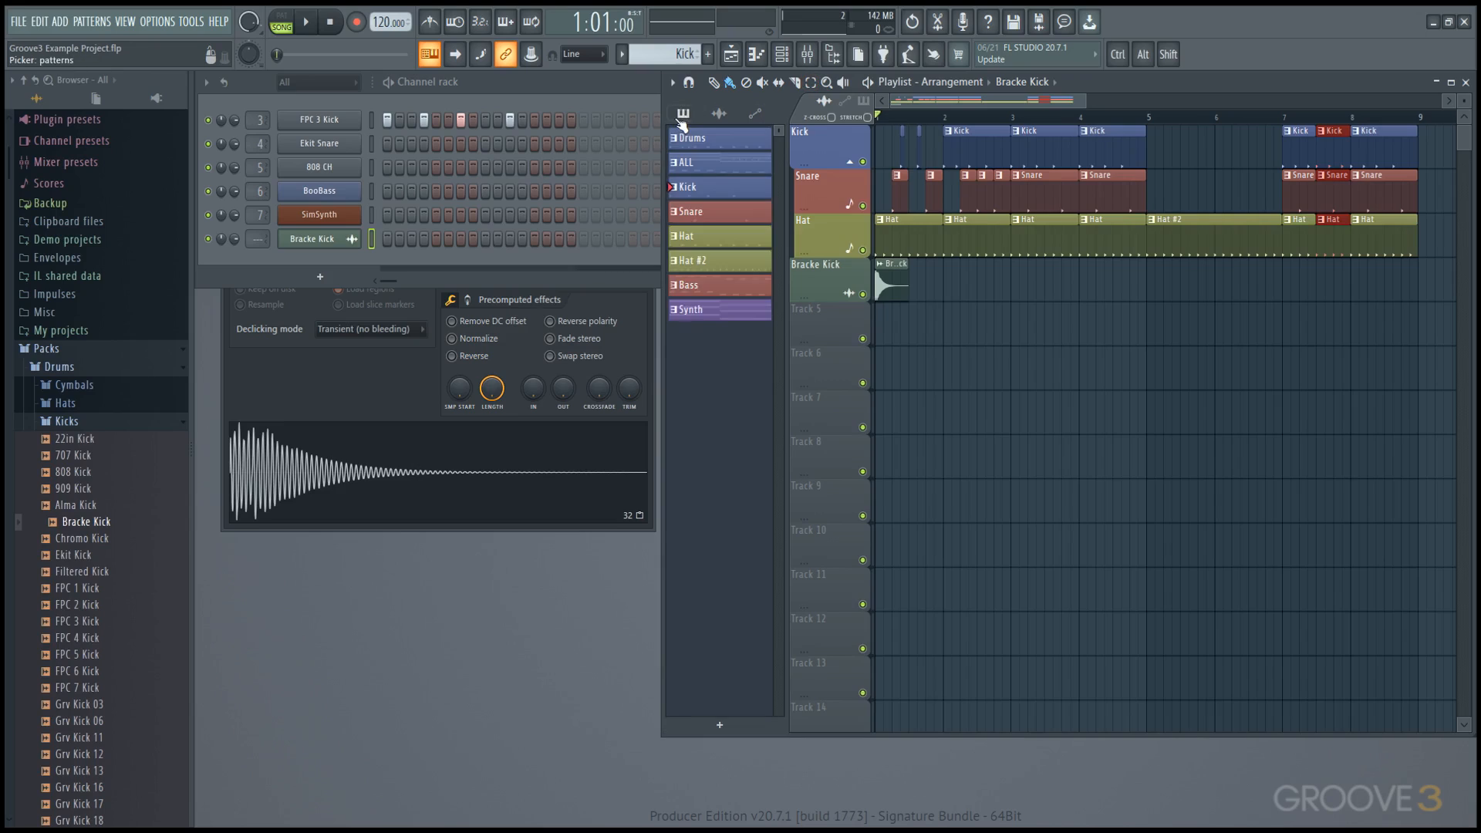
click(723, 720)
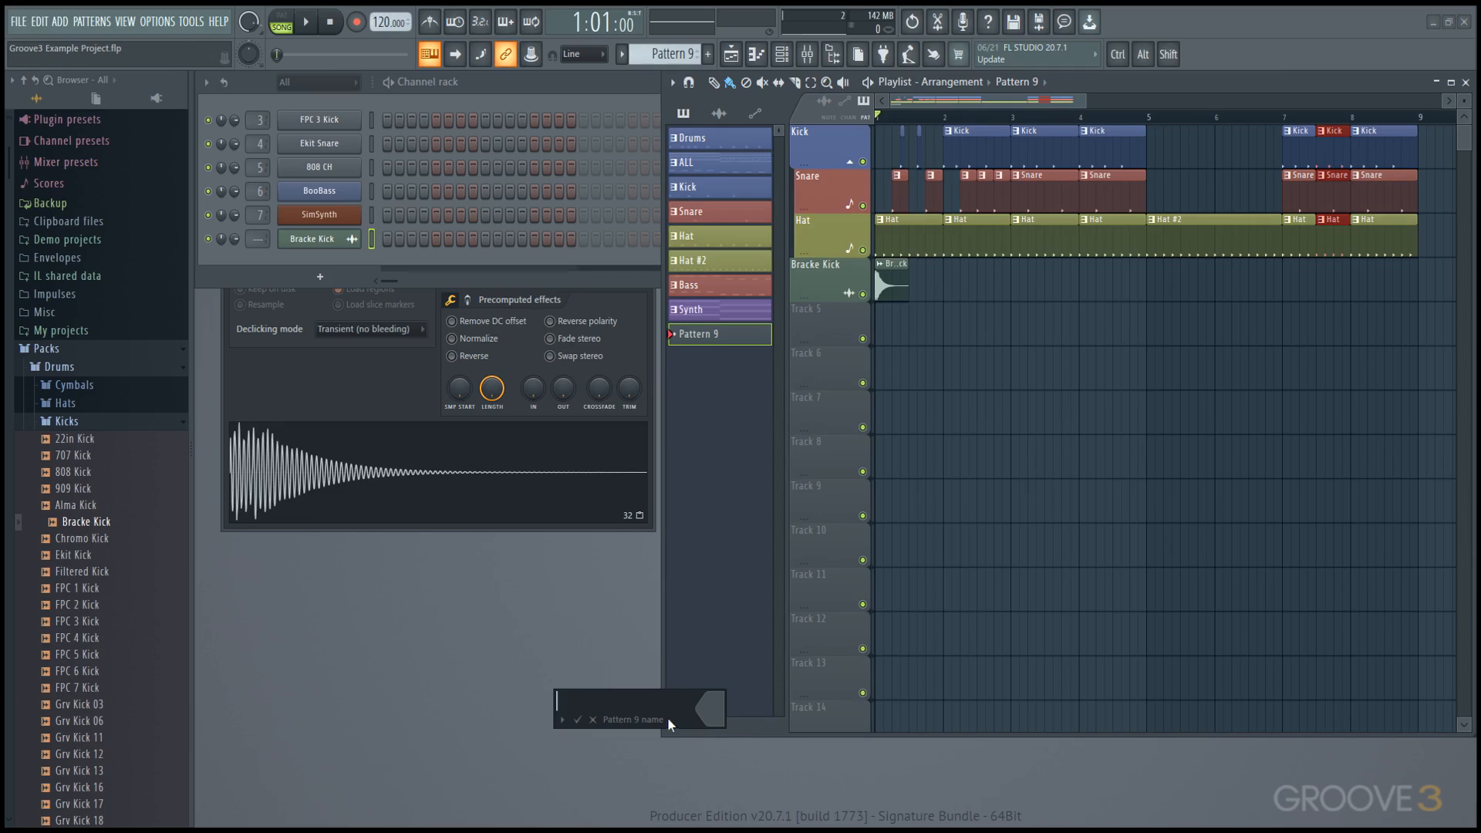
text(New Pat)
text(n)
key(Return)
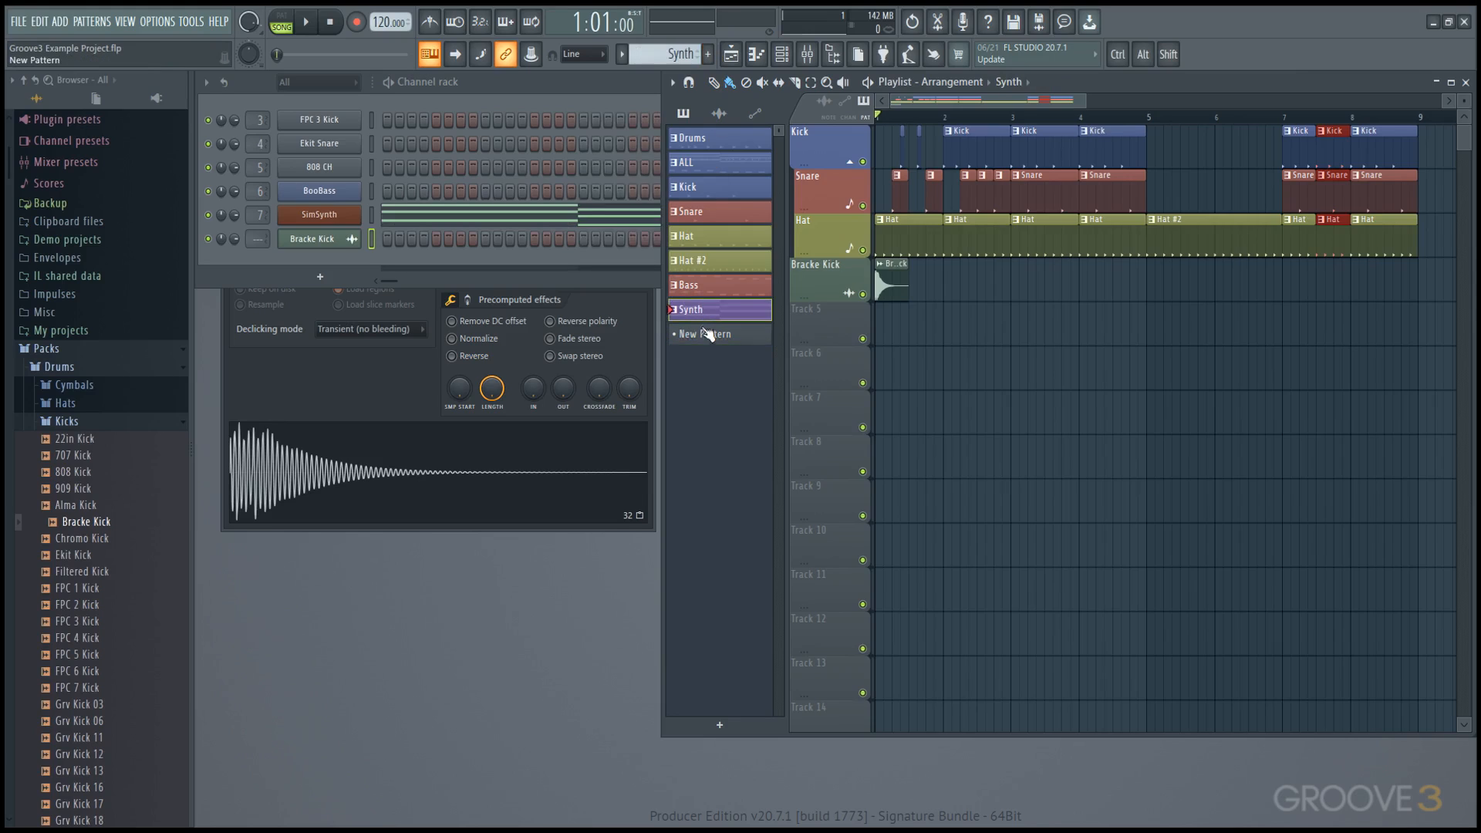
Step: Add one step each for FPC 3 Kick, Ekit Snare and 808 CH to New Pattern, and place its clip on the Bracke Kick track at bar 5
click(390, 118)
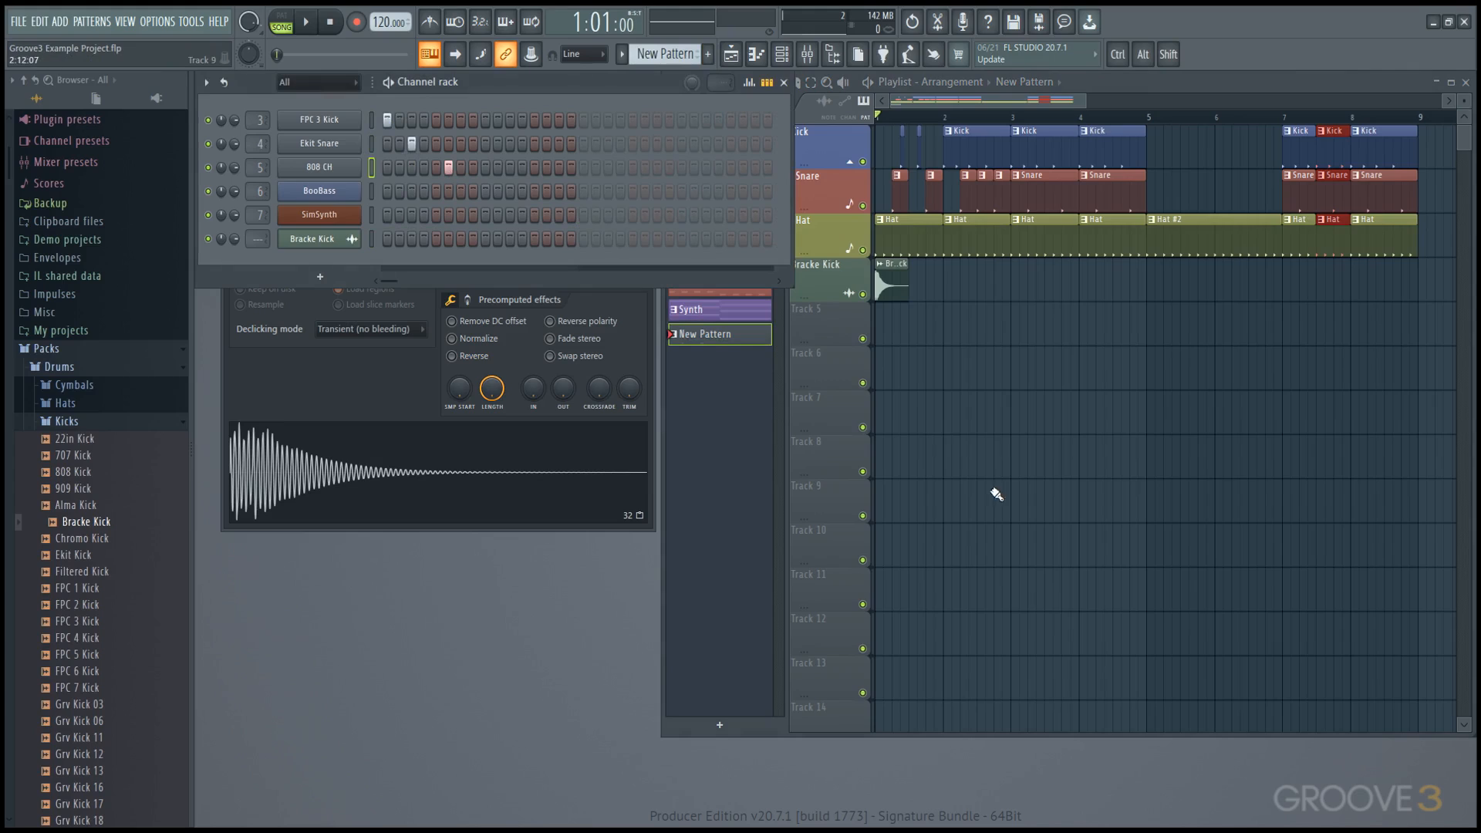
click(951, 325)
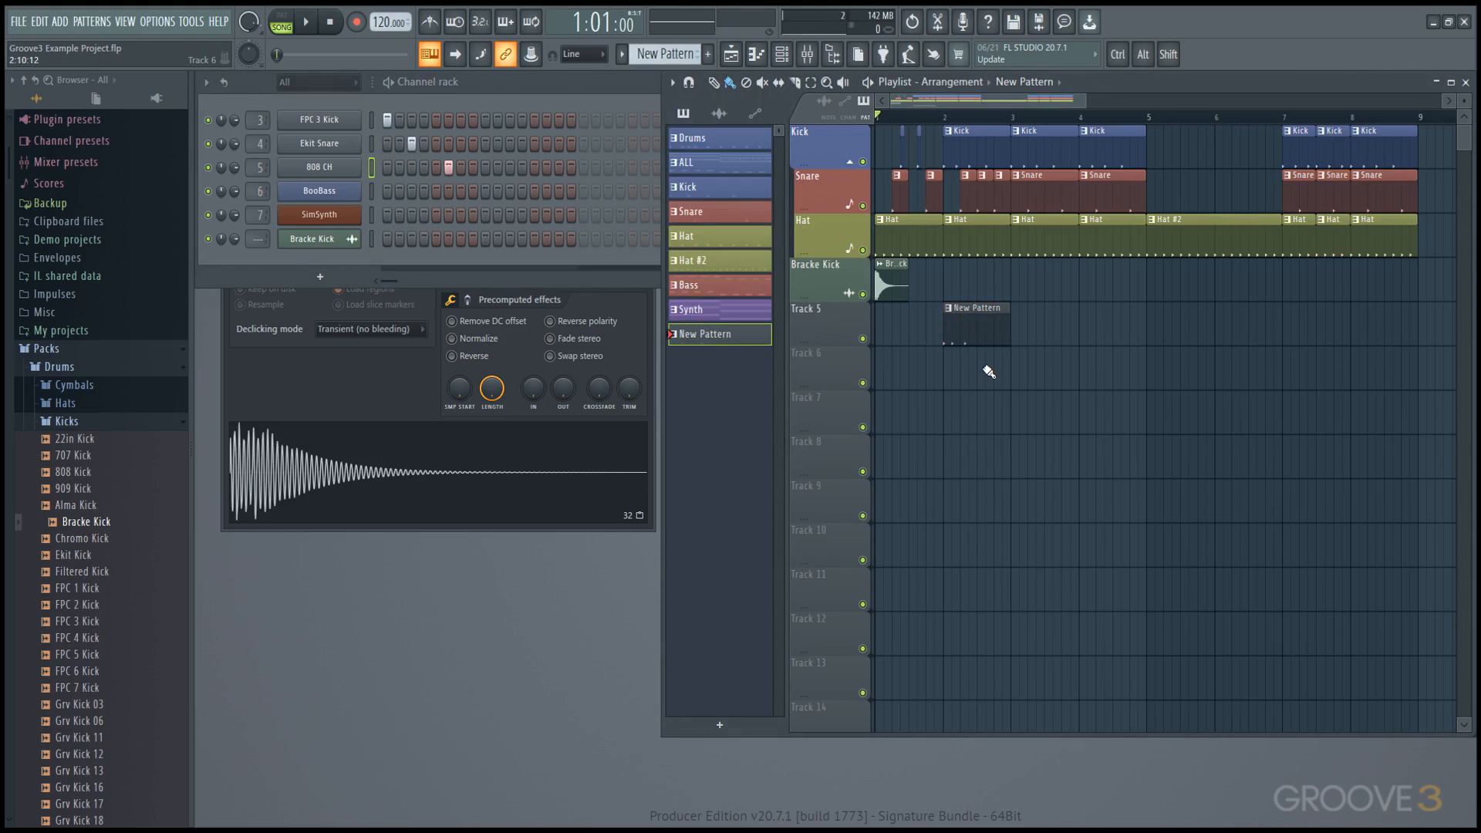
drag(1005, 327, 1200, 284)
Step: Place two Bass pattern clips on Track 5 across bars 1 to 4
click(743, 289)
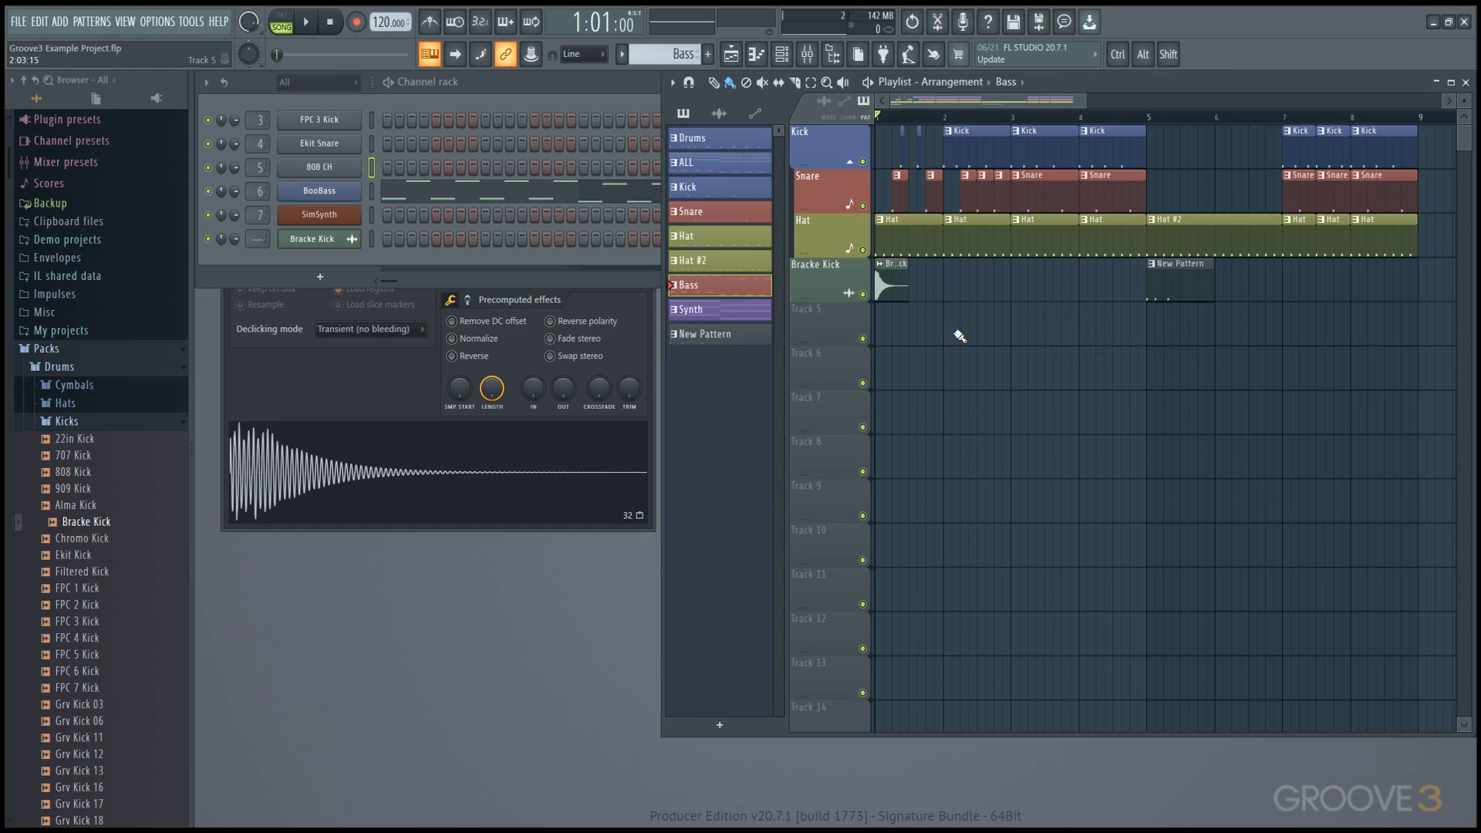
click(882, 333)
click(1016, 332)
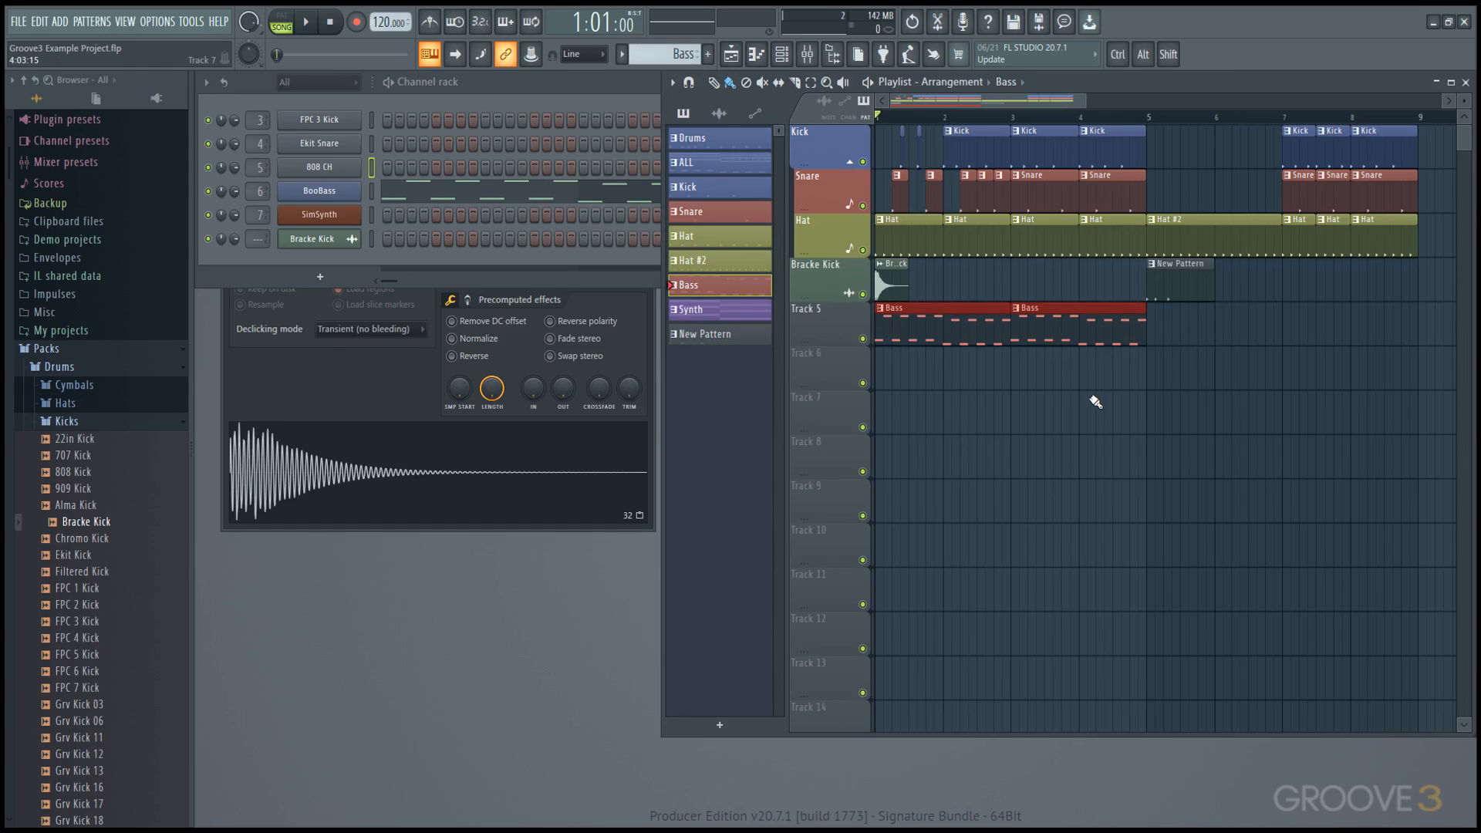
Step: Play the arrangement from the start, compare pattern and song playback, and move the song position to bar 3
key(space)
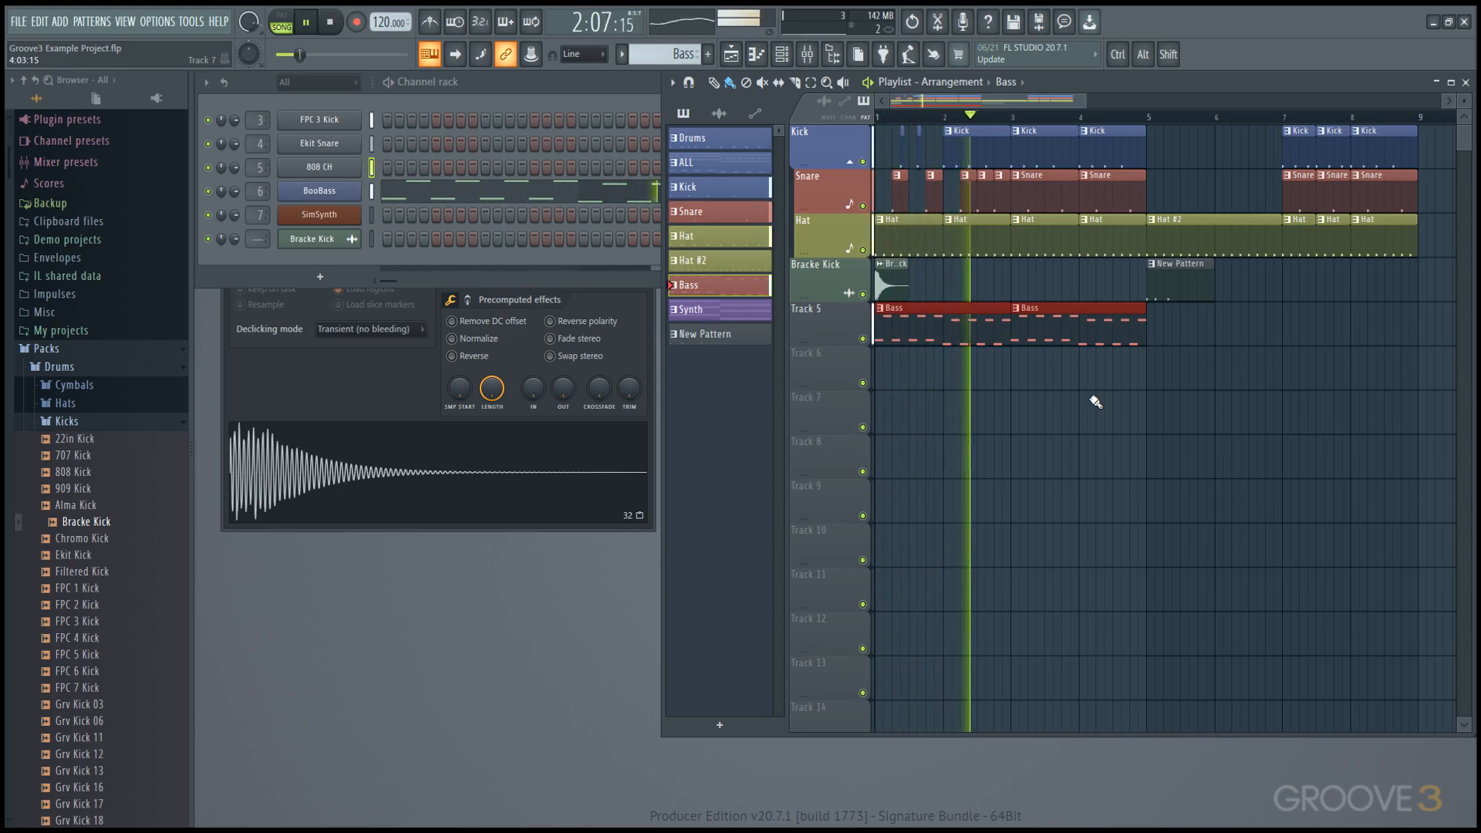
key(space)
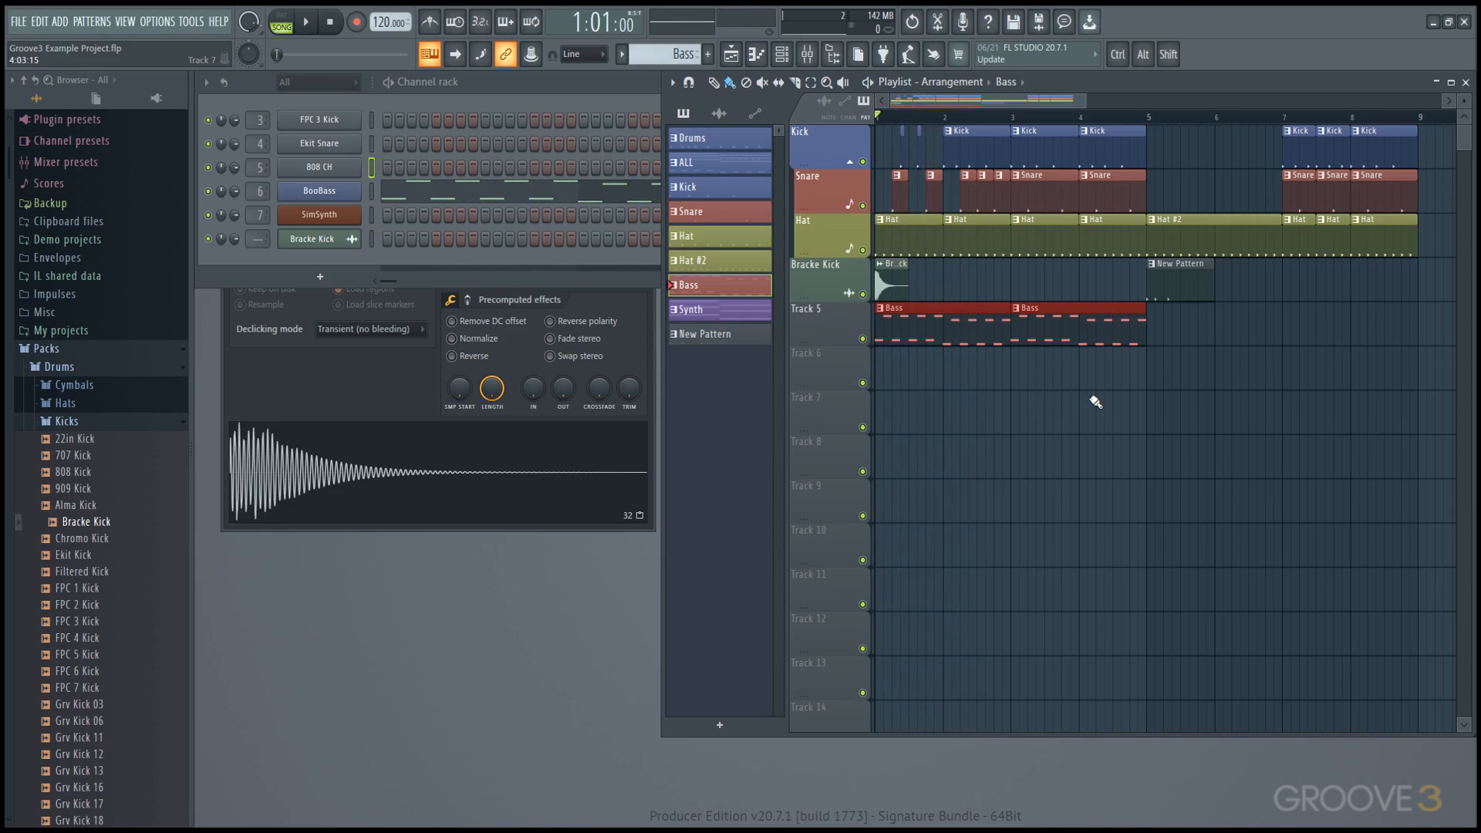
click(554, 86)
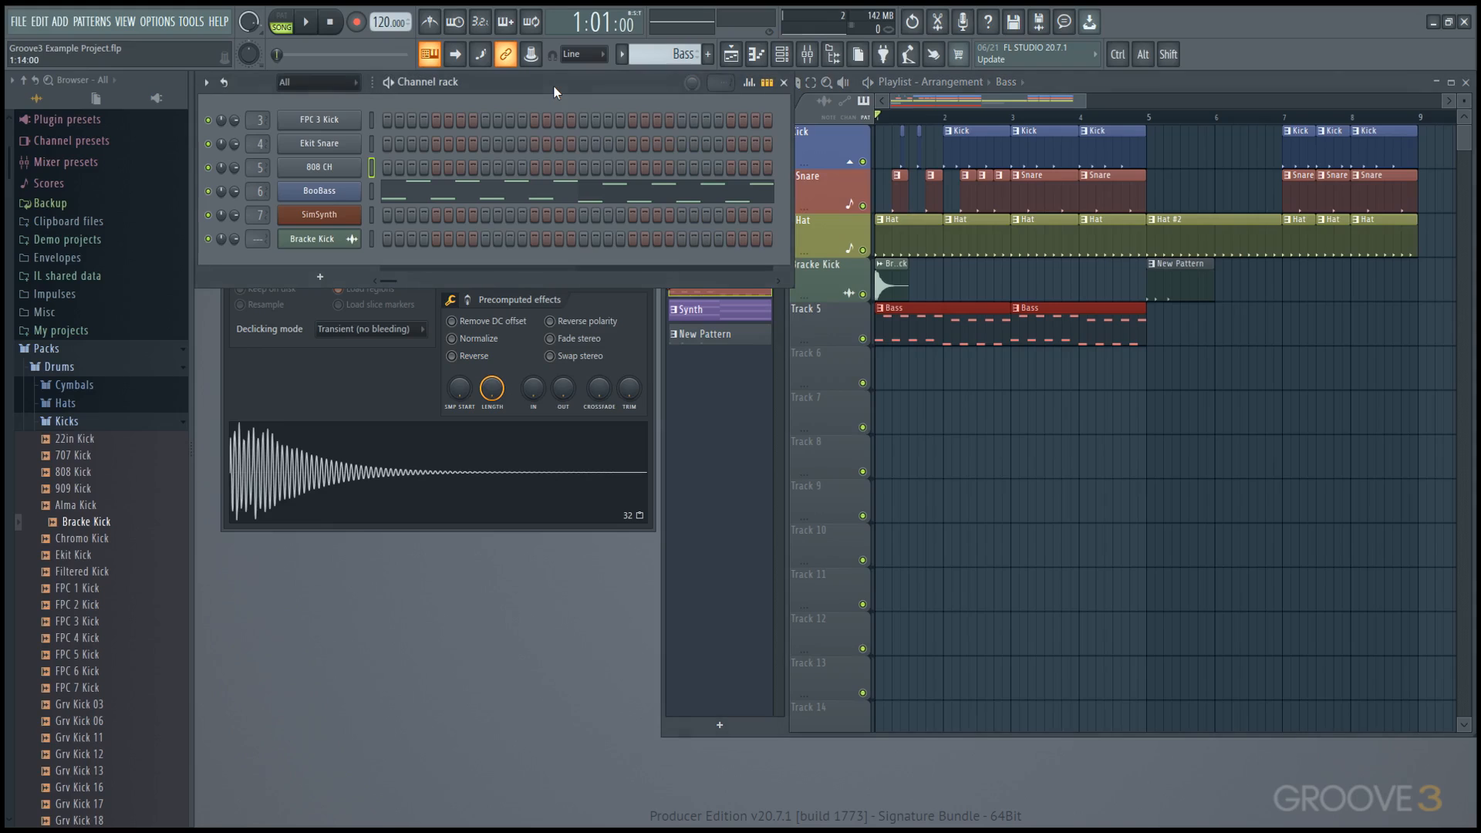
click(288, 24)
key(space)
key(space)
double_click(1012, 118)
key(space)
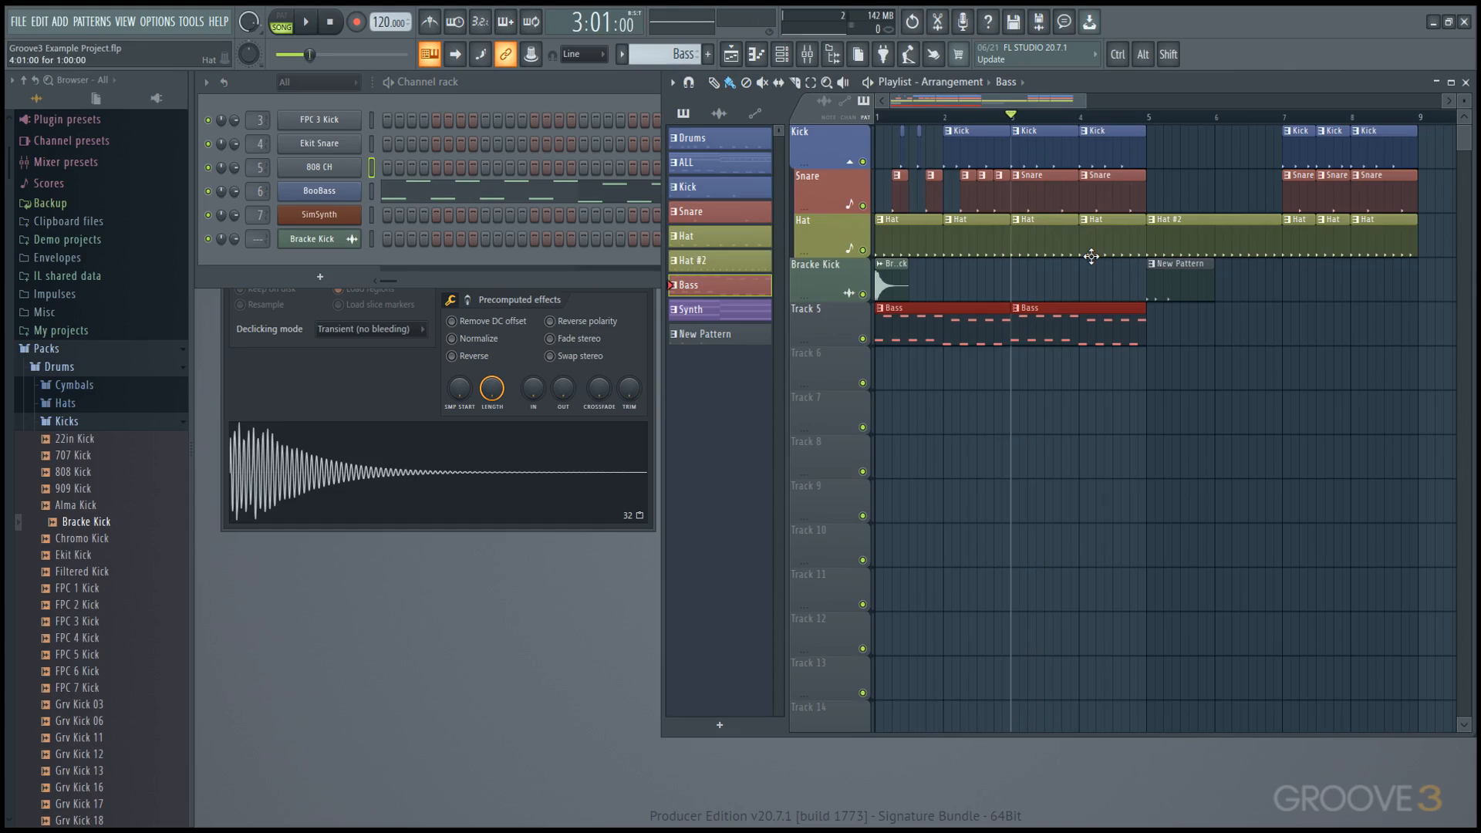
Step: Add the Give It vocal sample from the Vocals pack to Track 6 at bar 5
click(125, 425)
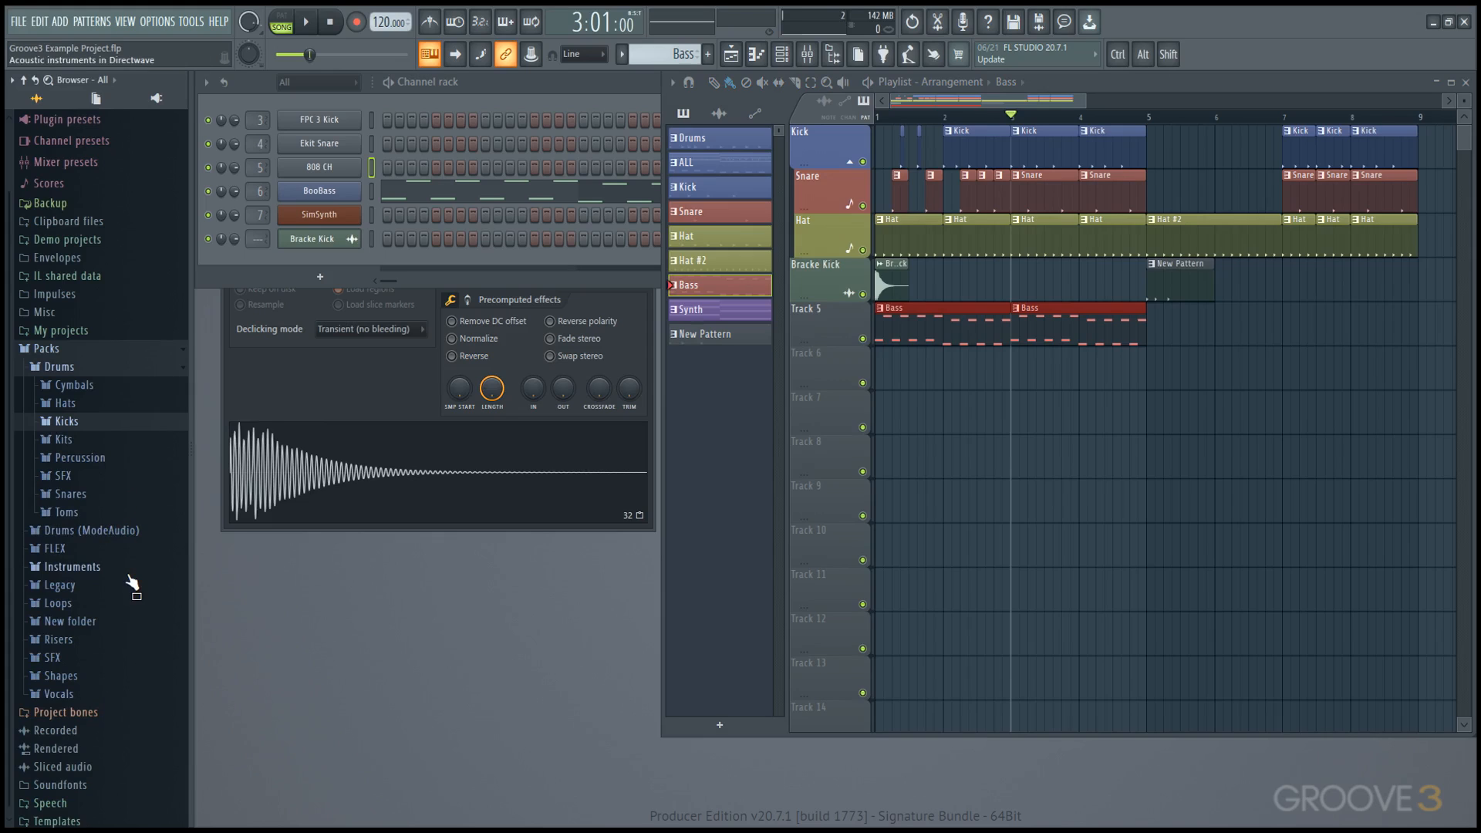
click(108, 692)
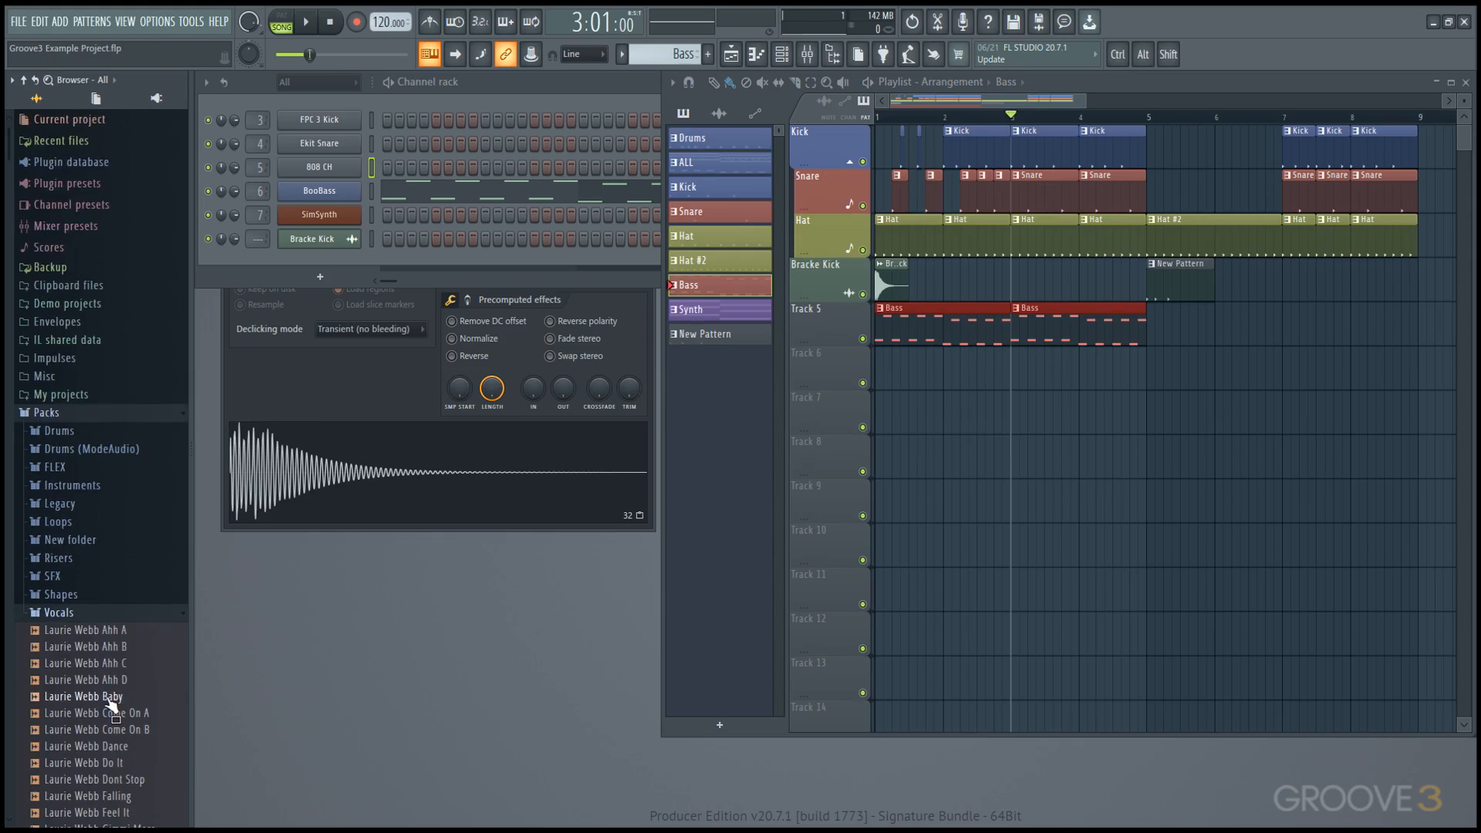
click(114, 648)
drag(114, 652, 1130, 378)
Step: Slice the Give It vocal clip on Track 6 in two and move its second part to 5:03:13 without snapping
scroll(1171, 407, up, 3)
scroll(1172, 406, up, 4)
key(shift)
key(alt)
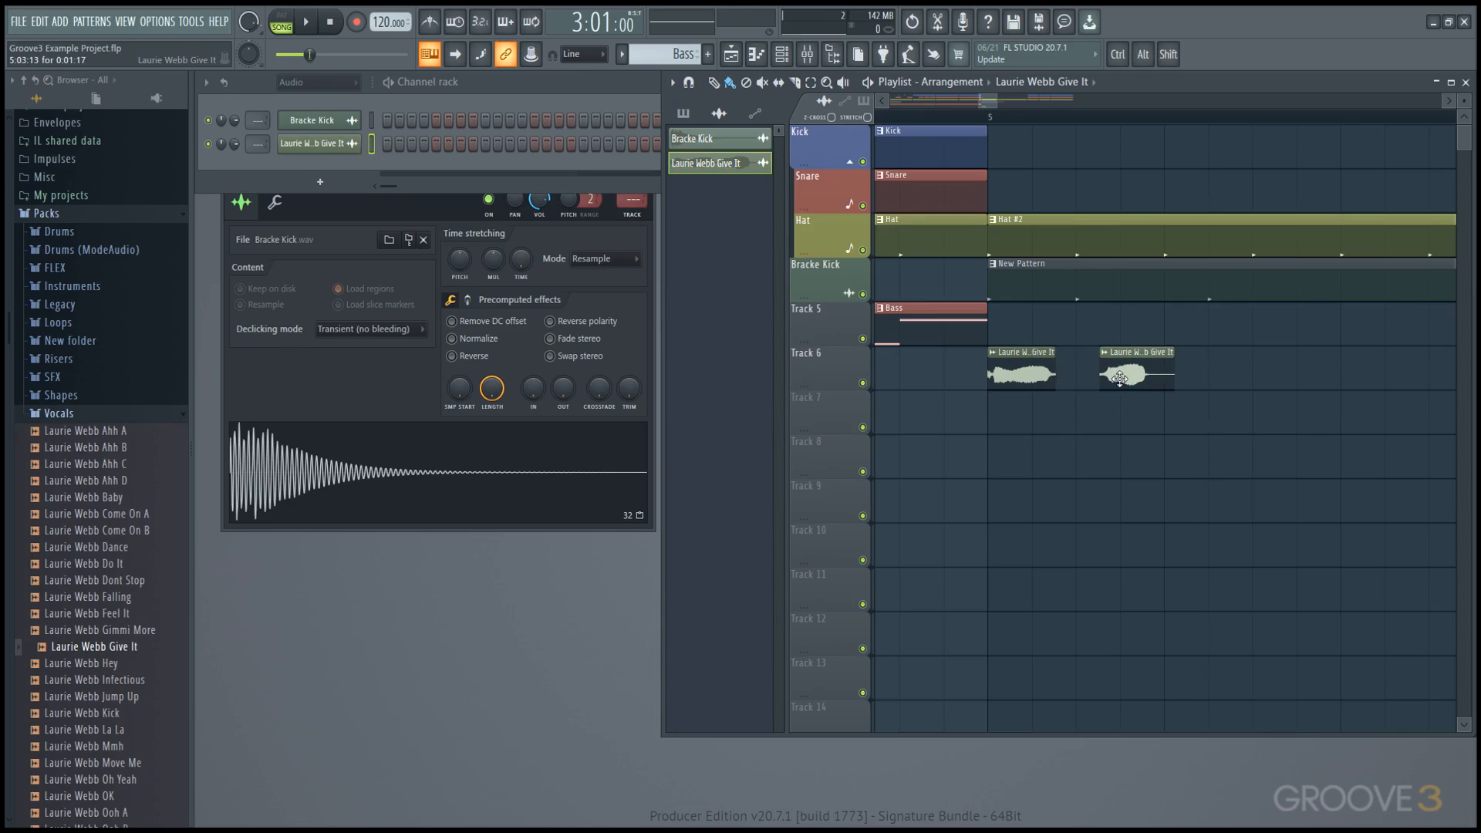
Step: Play the arrangement from bar 5 to hear the split vocal, and stop playback
click(990, 115)
key(space)
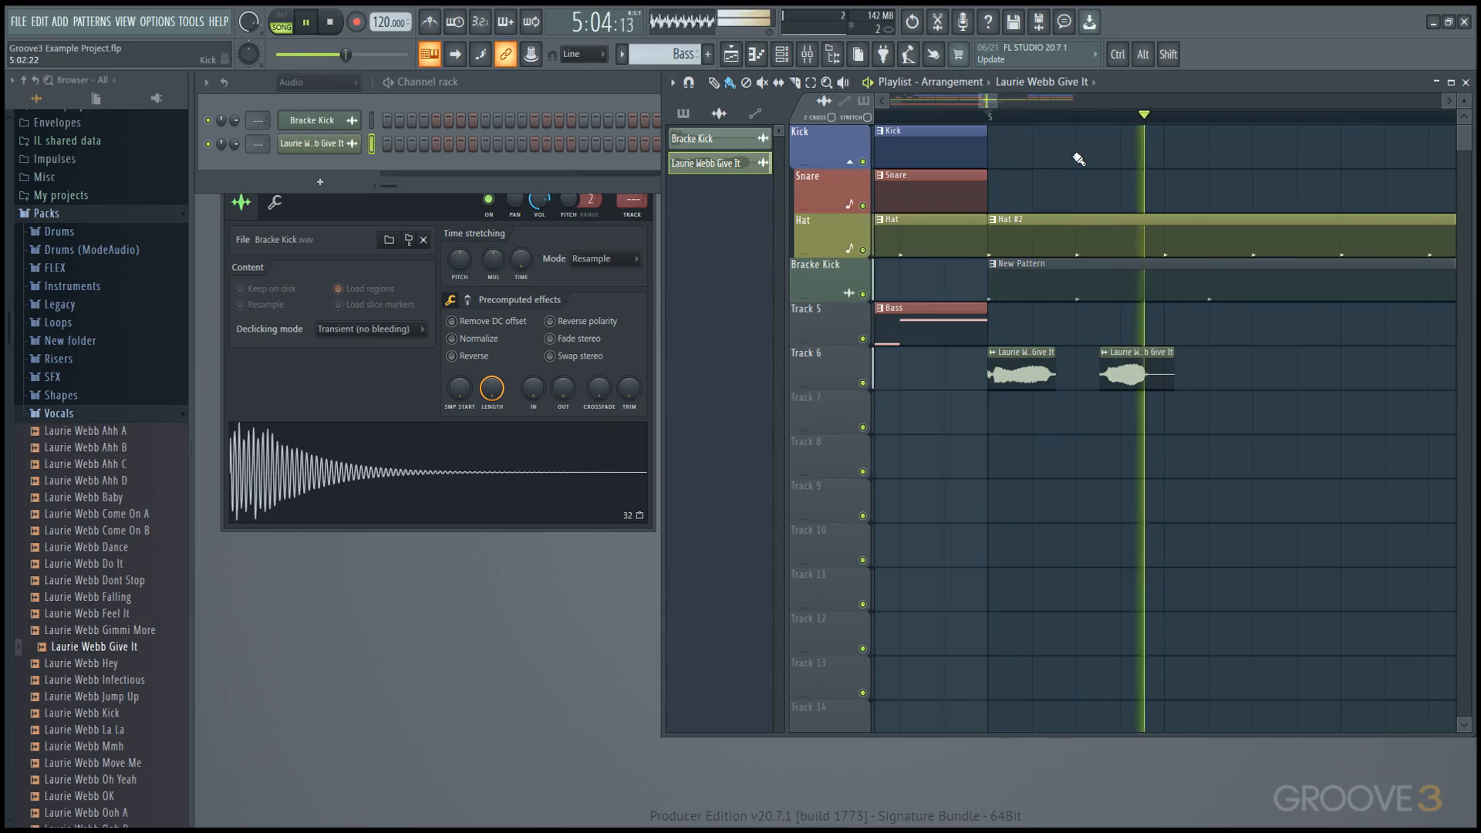
key(space)
scroll(1149, 226, up, 2)
scroll(1149, 226, down, 4)
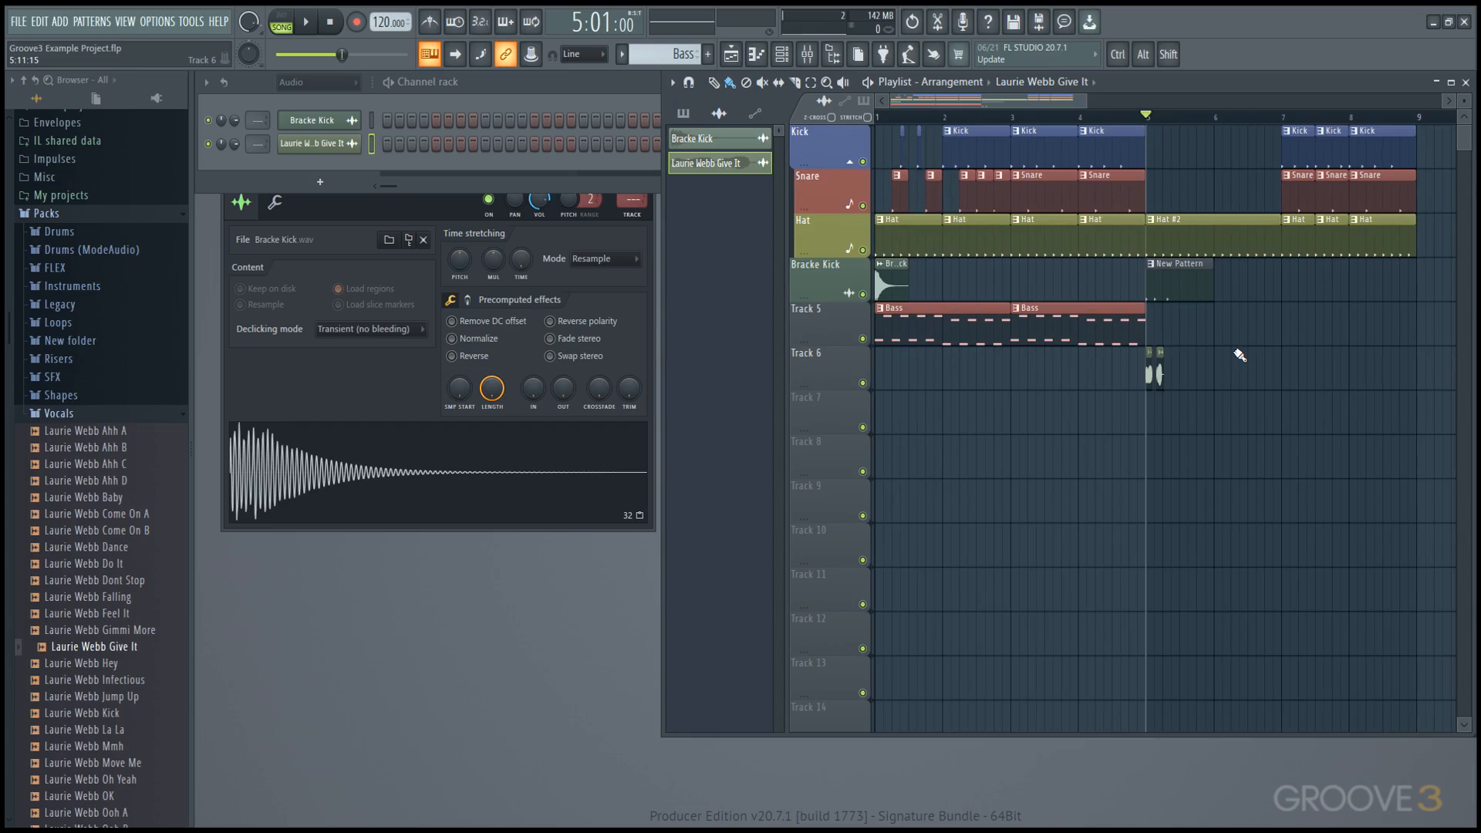
Step: Place three copies of the second Give It vocal part at 5:07:00, one each on Tracks 7, 8 and 9
scroll(1163, 386, up, 5)
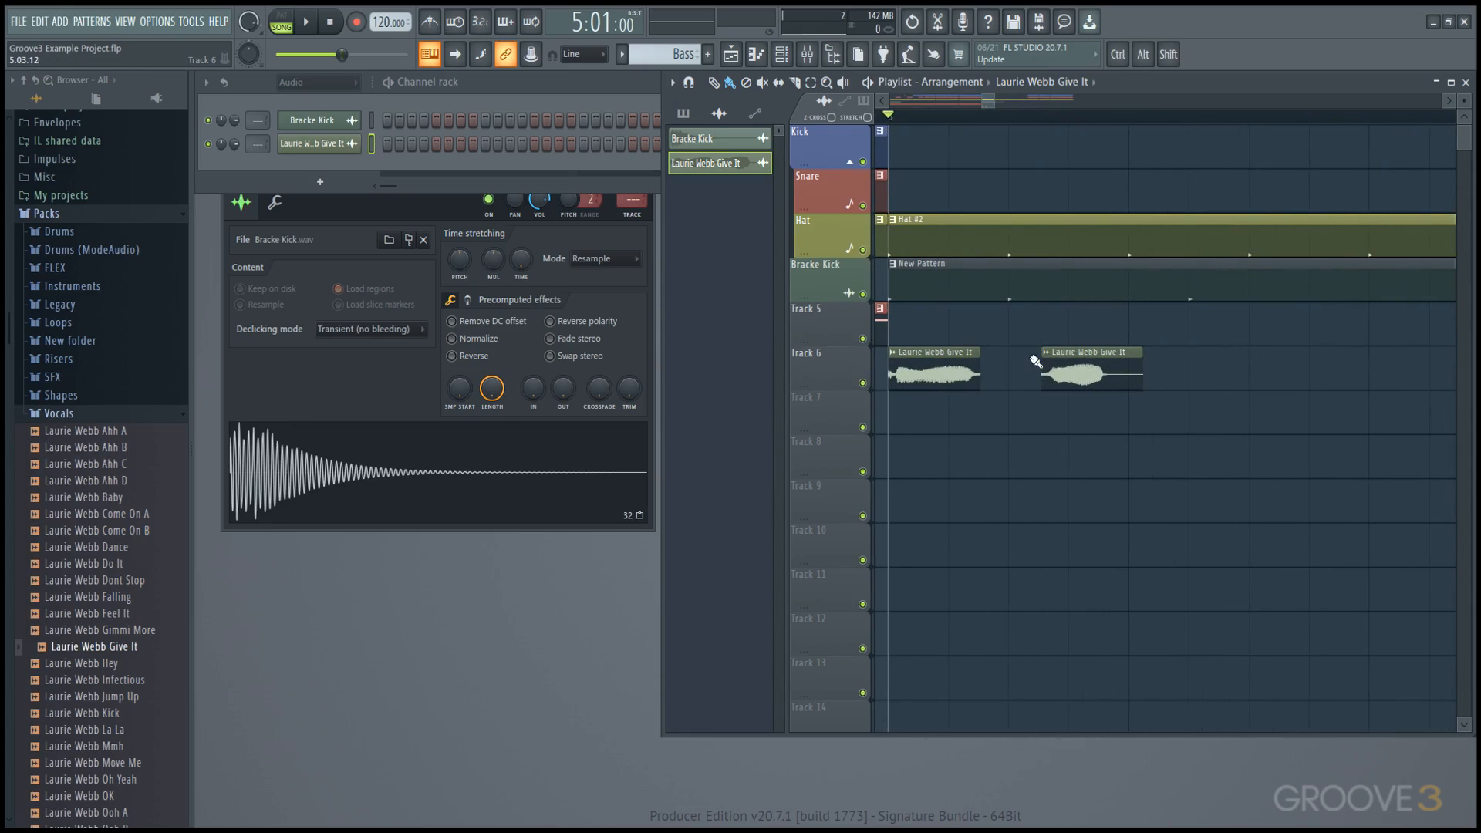
click(1238, 420)
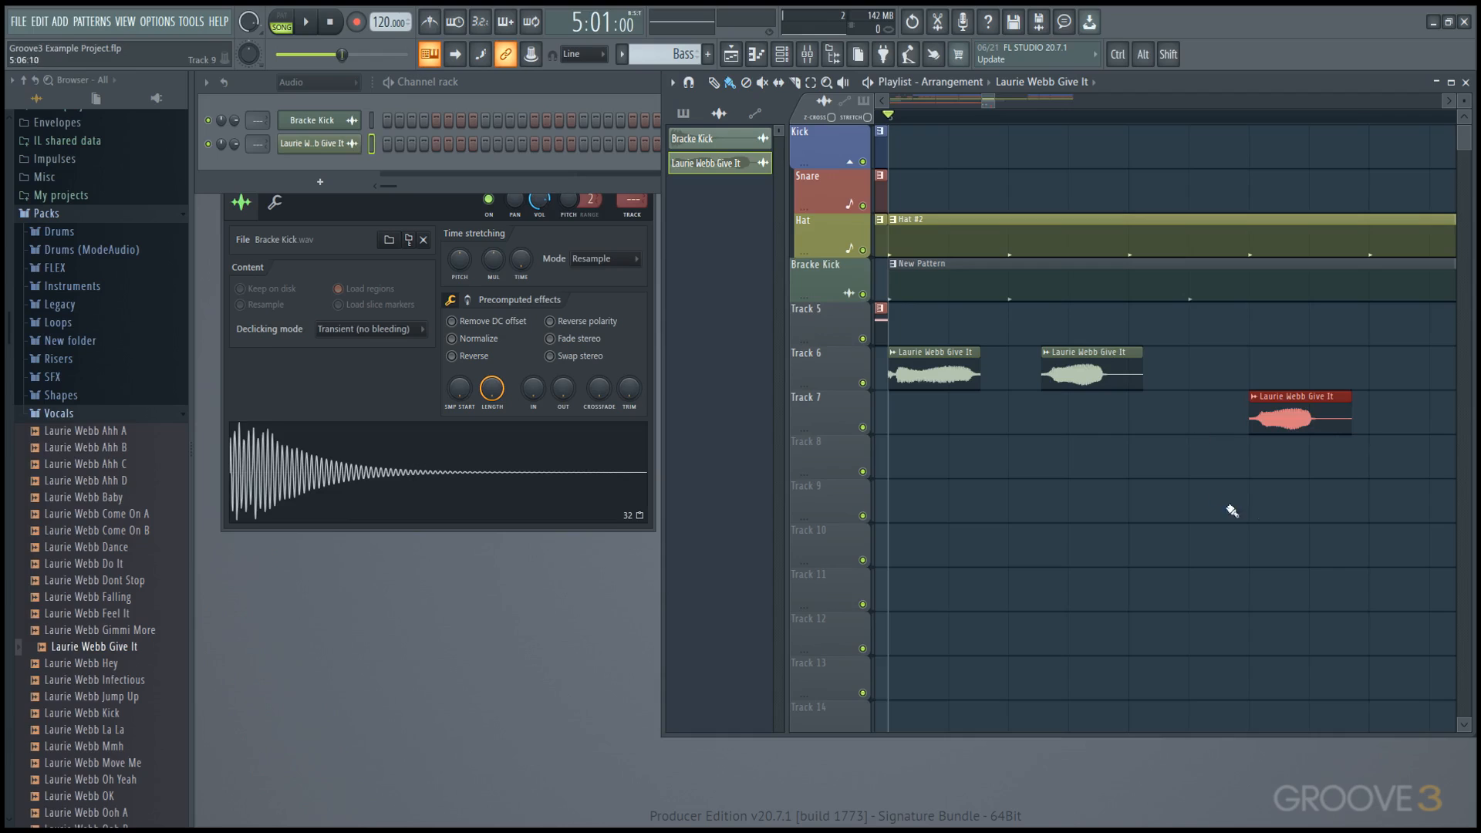
click(1265, 457)
click(1280, 521)
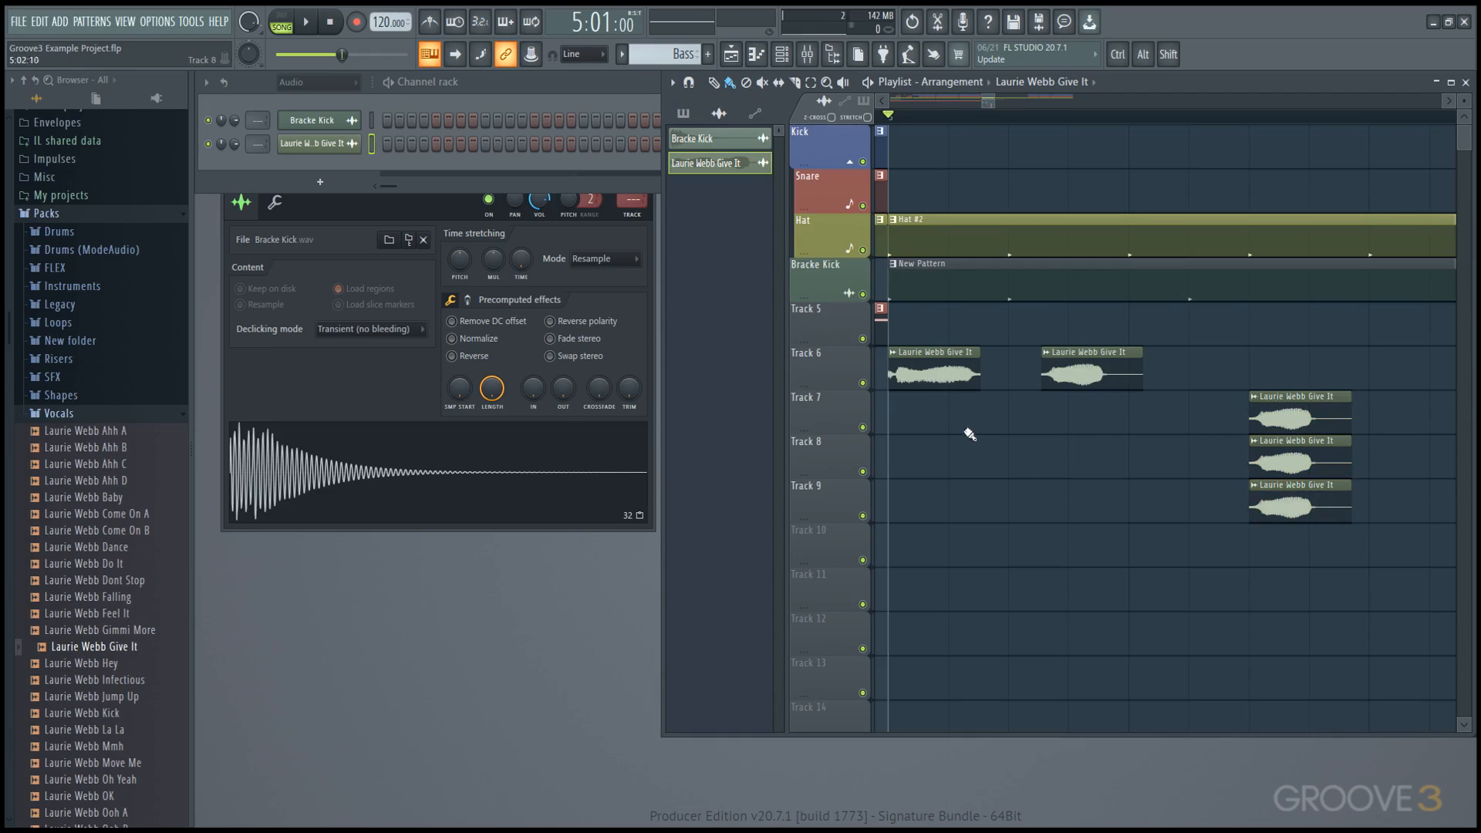
Step: Place the first Give It vocal part on Tracks 8 and 9, shifting the Track 9 copy one grid step later
click(928, 455)
click(929, 505)
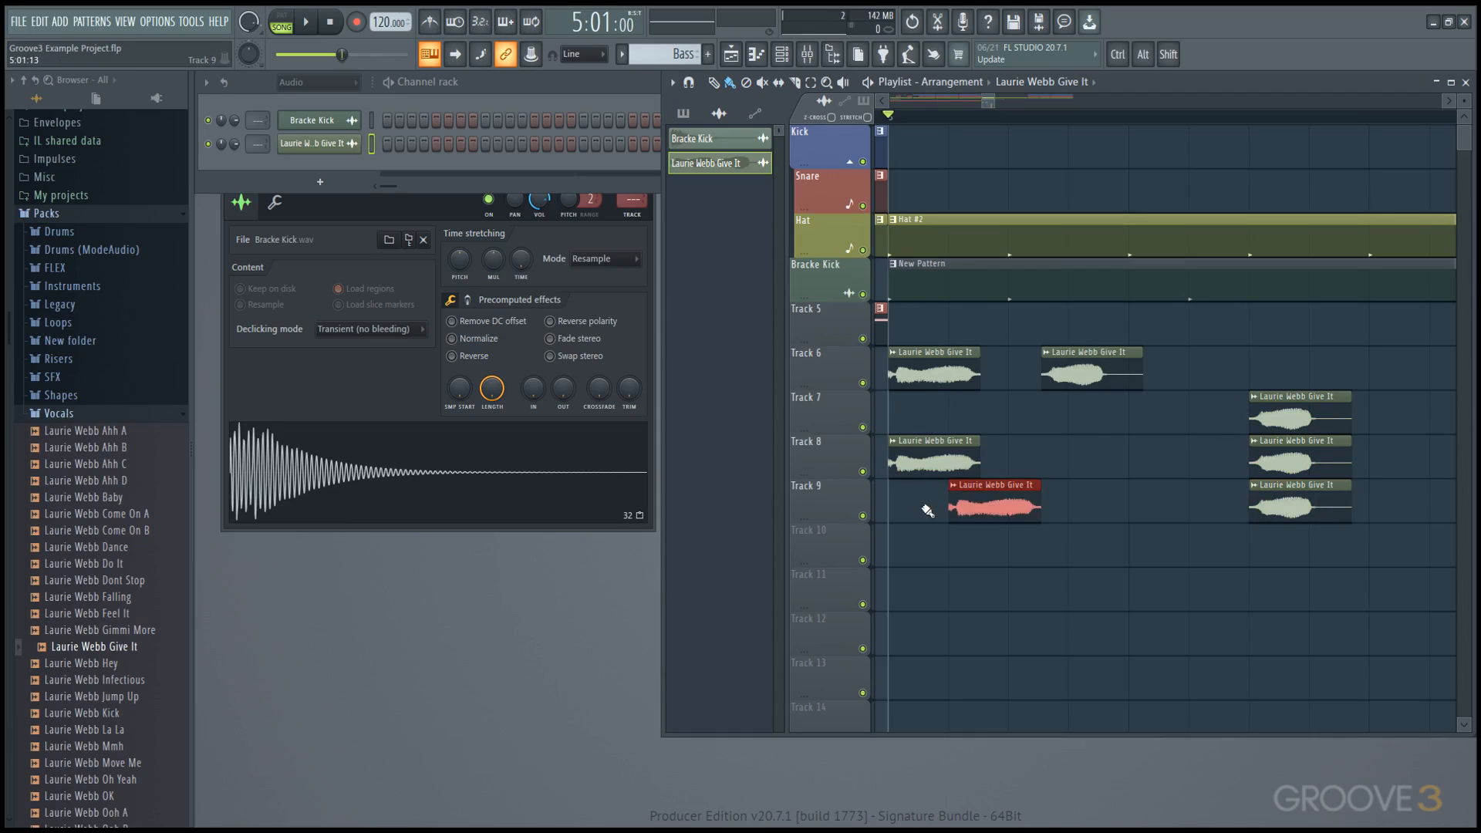
drag(1001, 511, 1041, 514)
Step: Delete both original vocal clips from Track 6 and play the result from bar 5
scroll(1040, 515, down, 3)
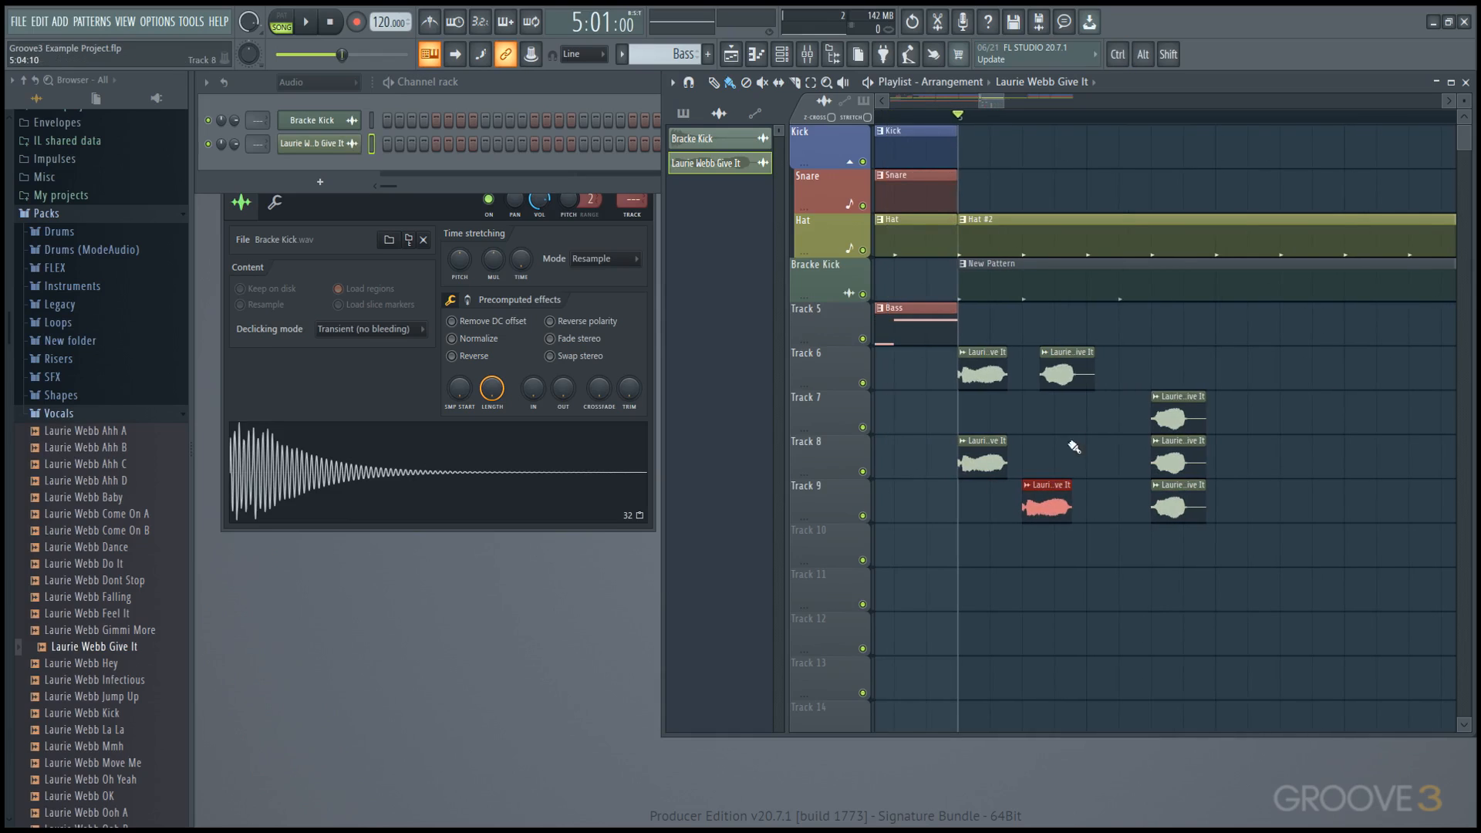
right_click(1068, 374)
right_click(985, 378)
key(space)
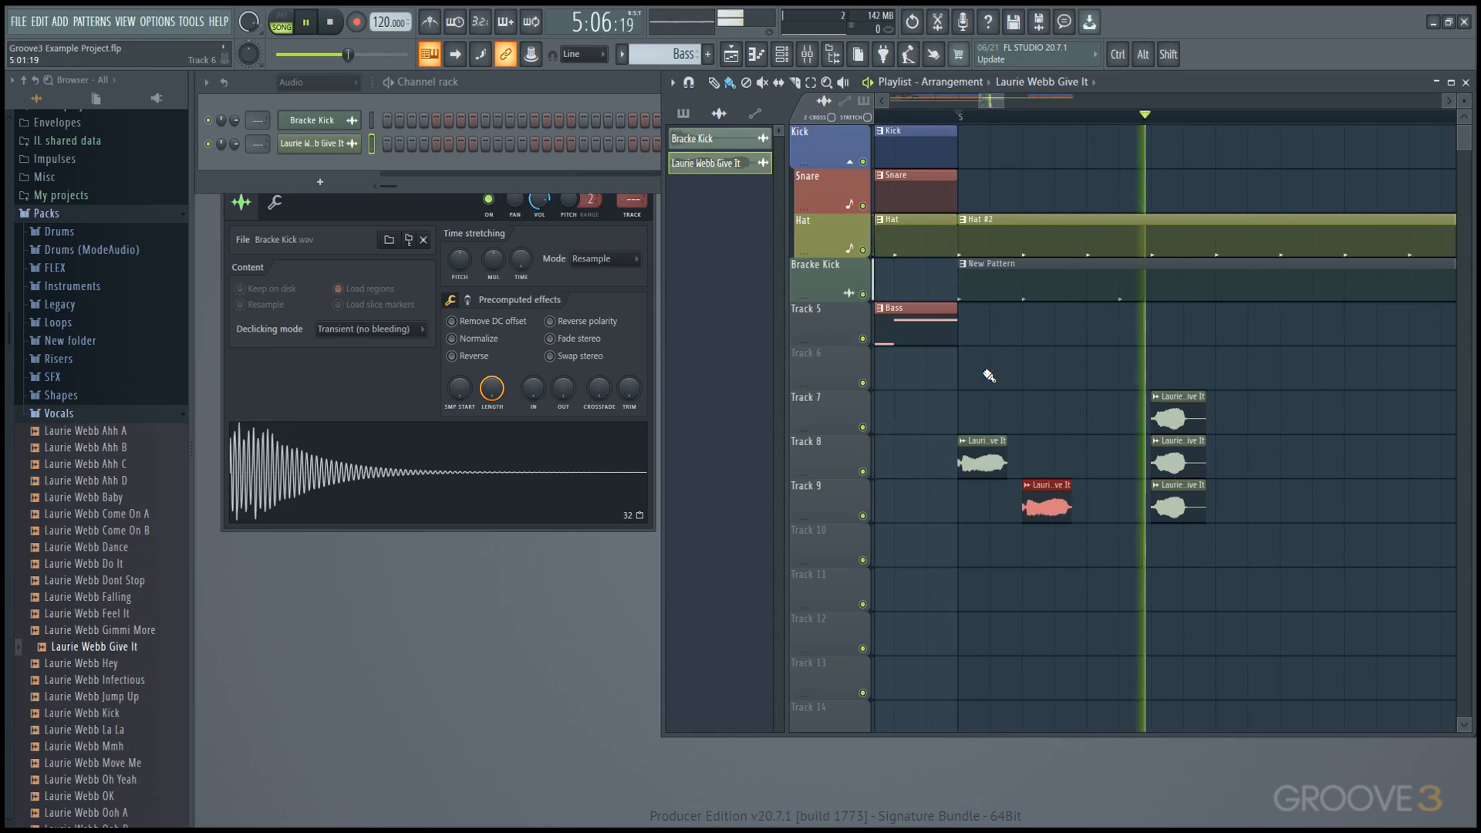
key(space)
Step: Move the second-part vocal clip on Track 8 two grid steps later and the Track 7 clip to 5:06:00, checking by playback
drag(1169, 459, 1234, 459)
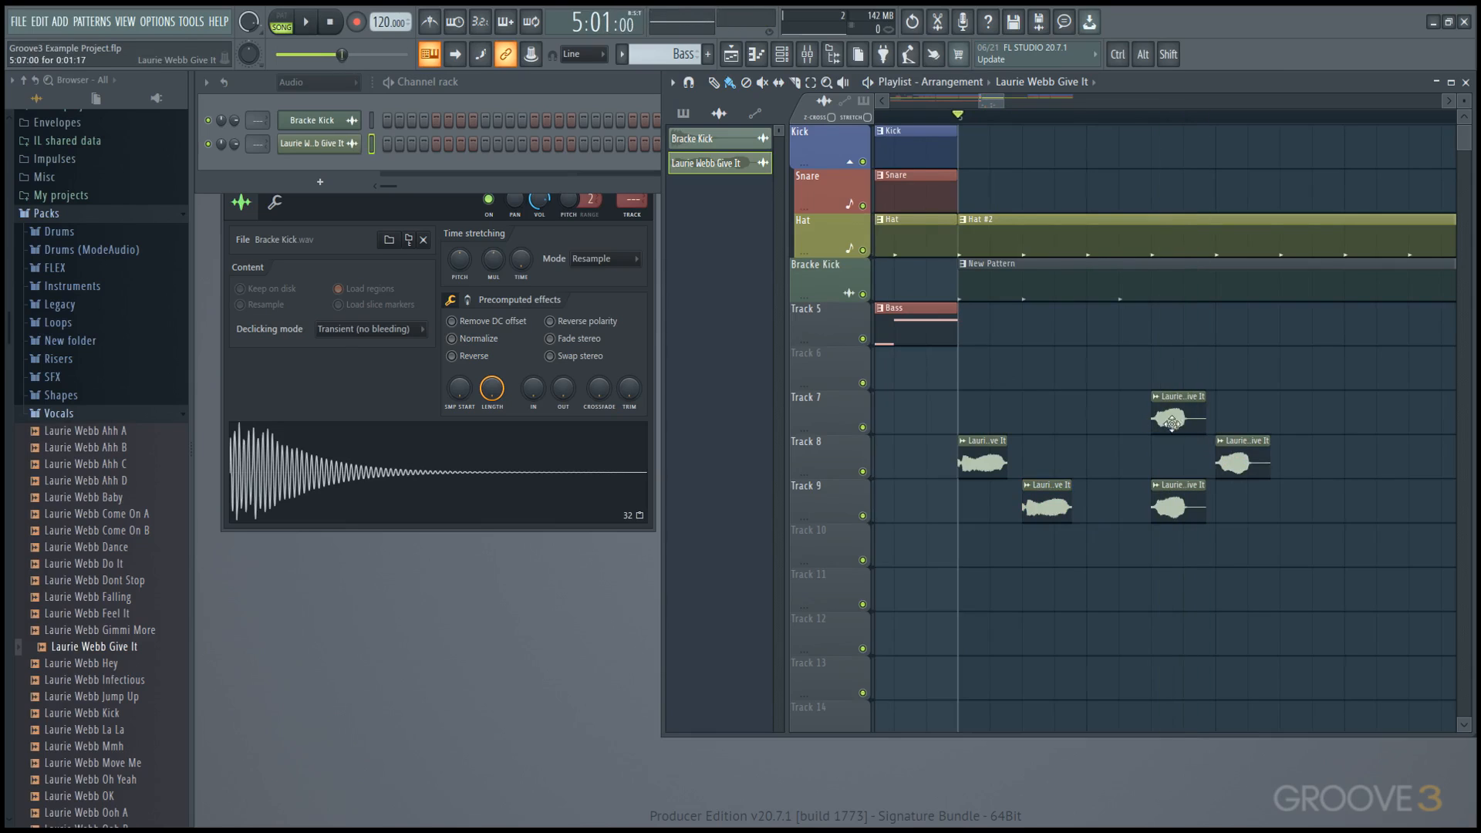
drag(1169, 419, 1136, 419)
key(space)
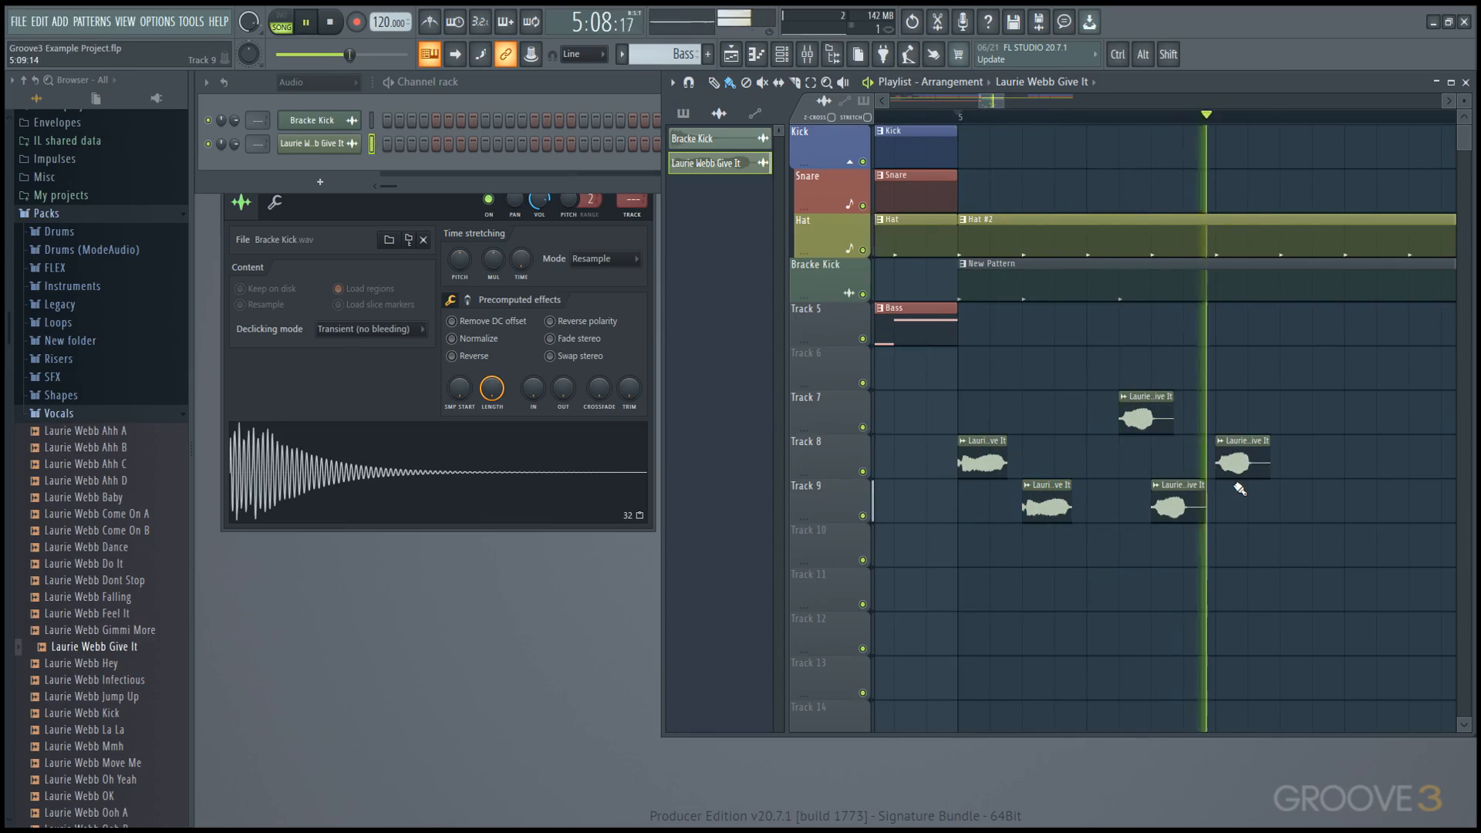
key(space)
Step: Gather all the Give It vocal clips onto Track 6, shortening the clip at 5:06:00 to a length of 0:01:00
drag(1238, 494, 1041, 461)
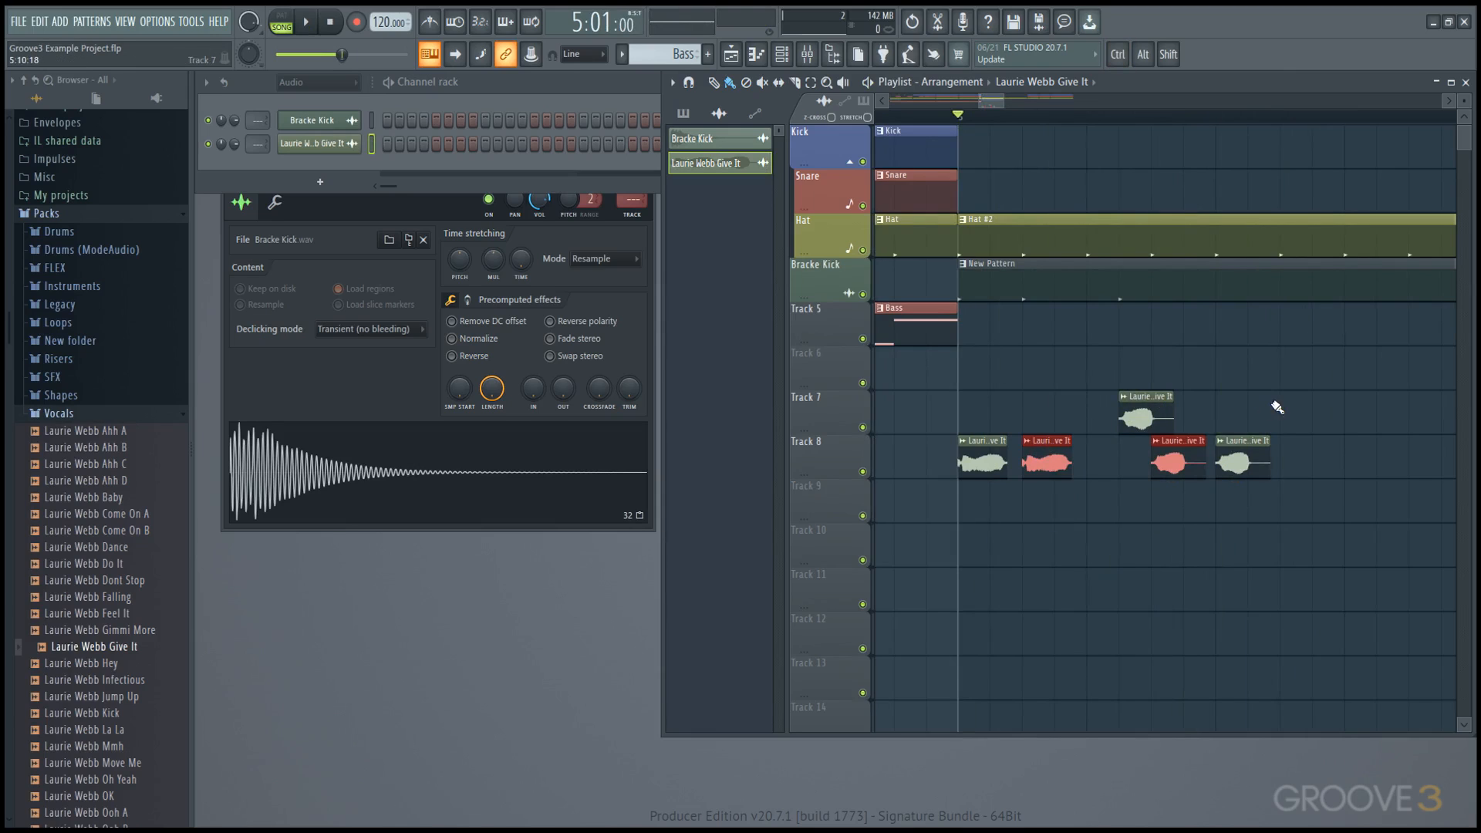
click(1154, 417)
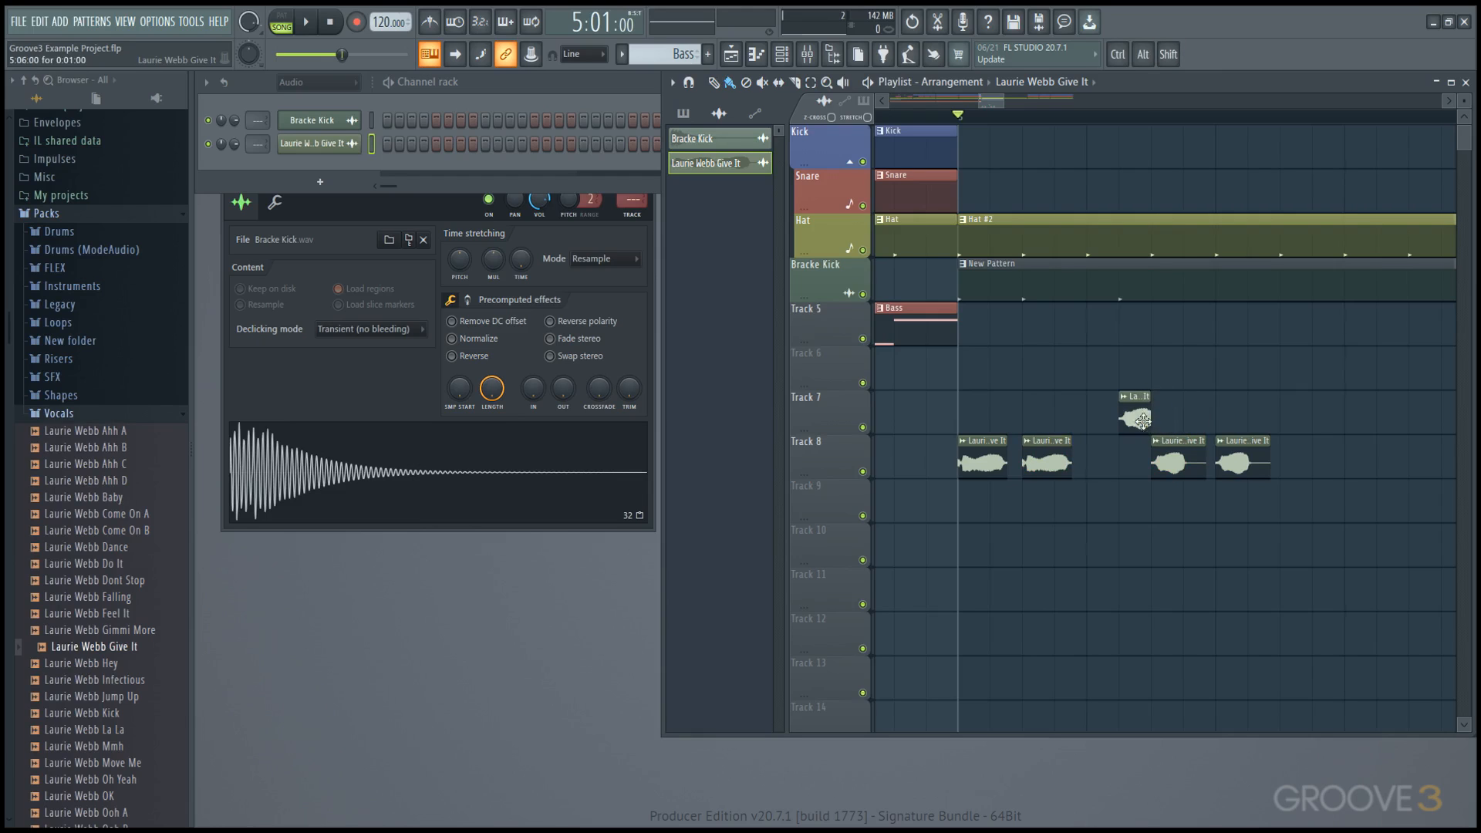
drag(1153, 417, 1154, 461)
drag(1266, 469, 1191, 455)
scroll(993, 478, down, 8)
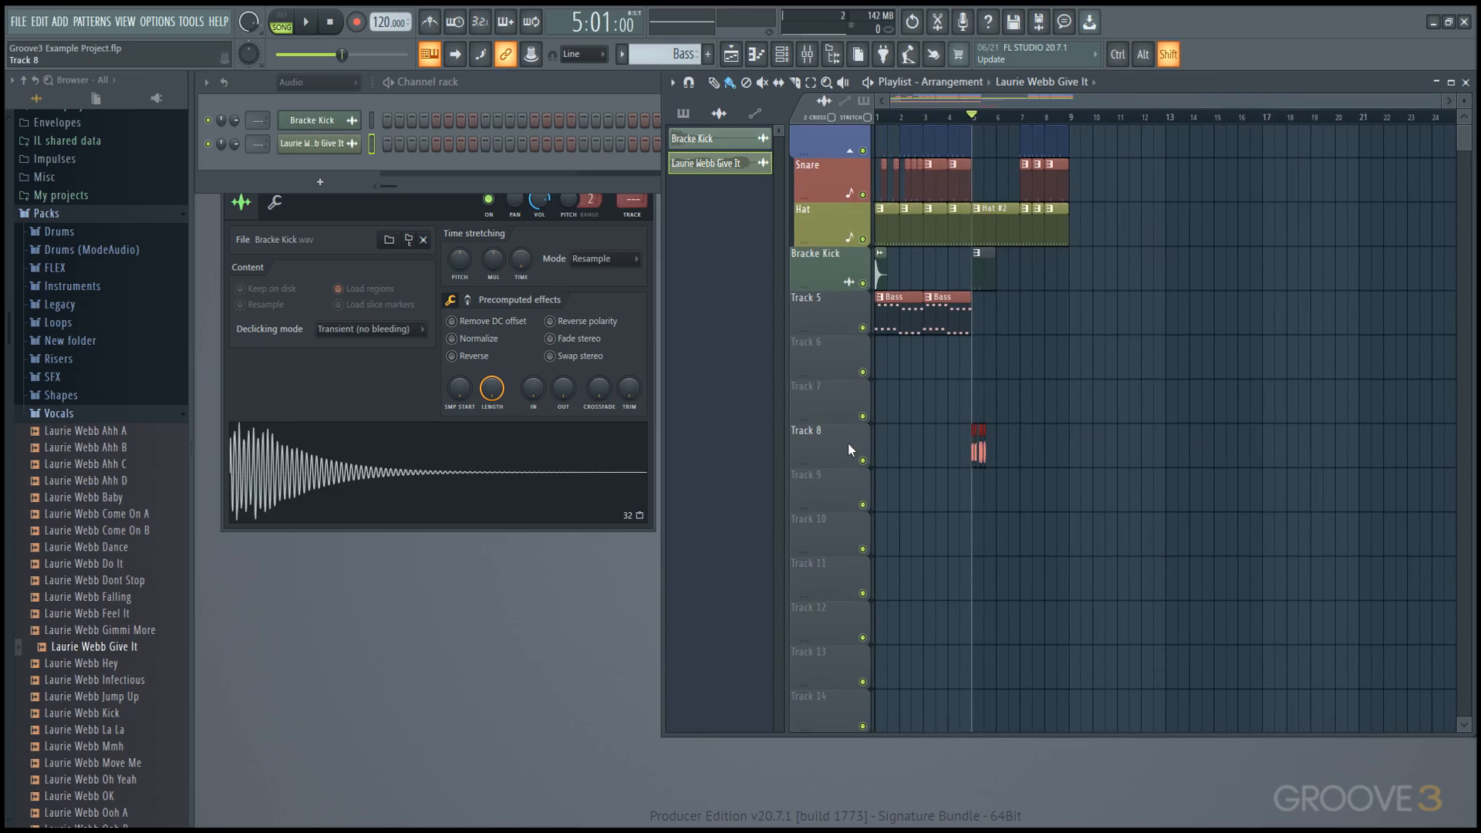
scroll(848, 443, up, 2)
right_click(955, 385)
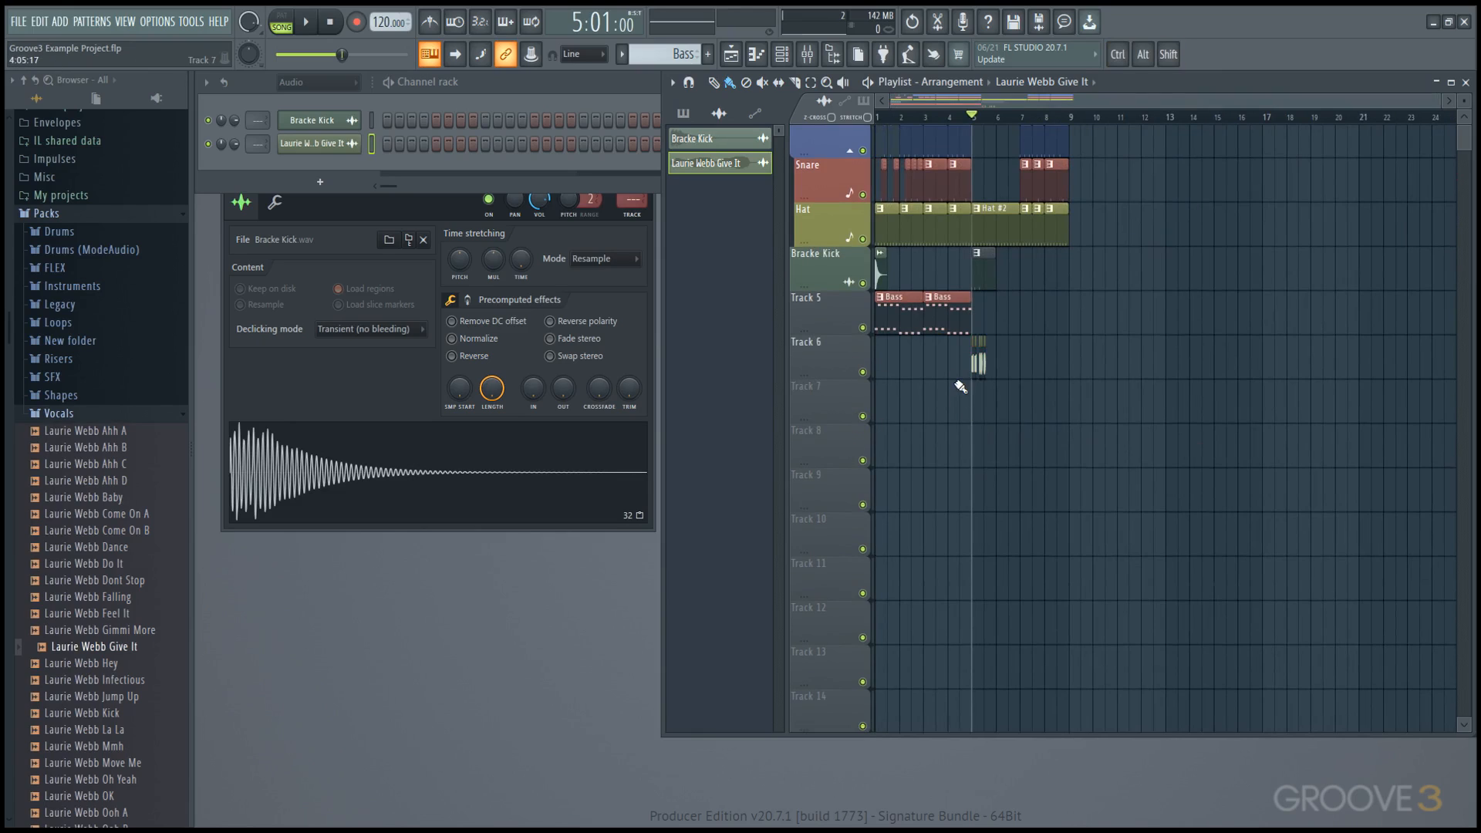
Step: Name and colour Tracks 5 and 6 automatically after their Bass and Give It clips
right_click(850, 338)
click(880, 389)
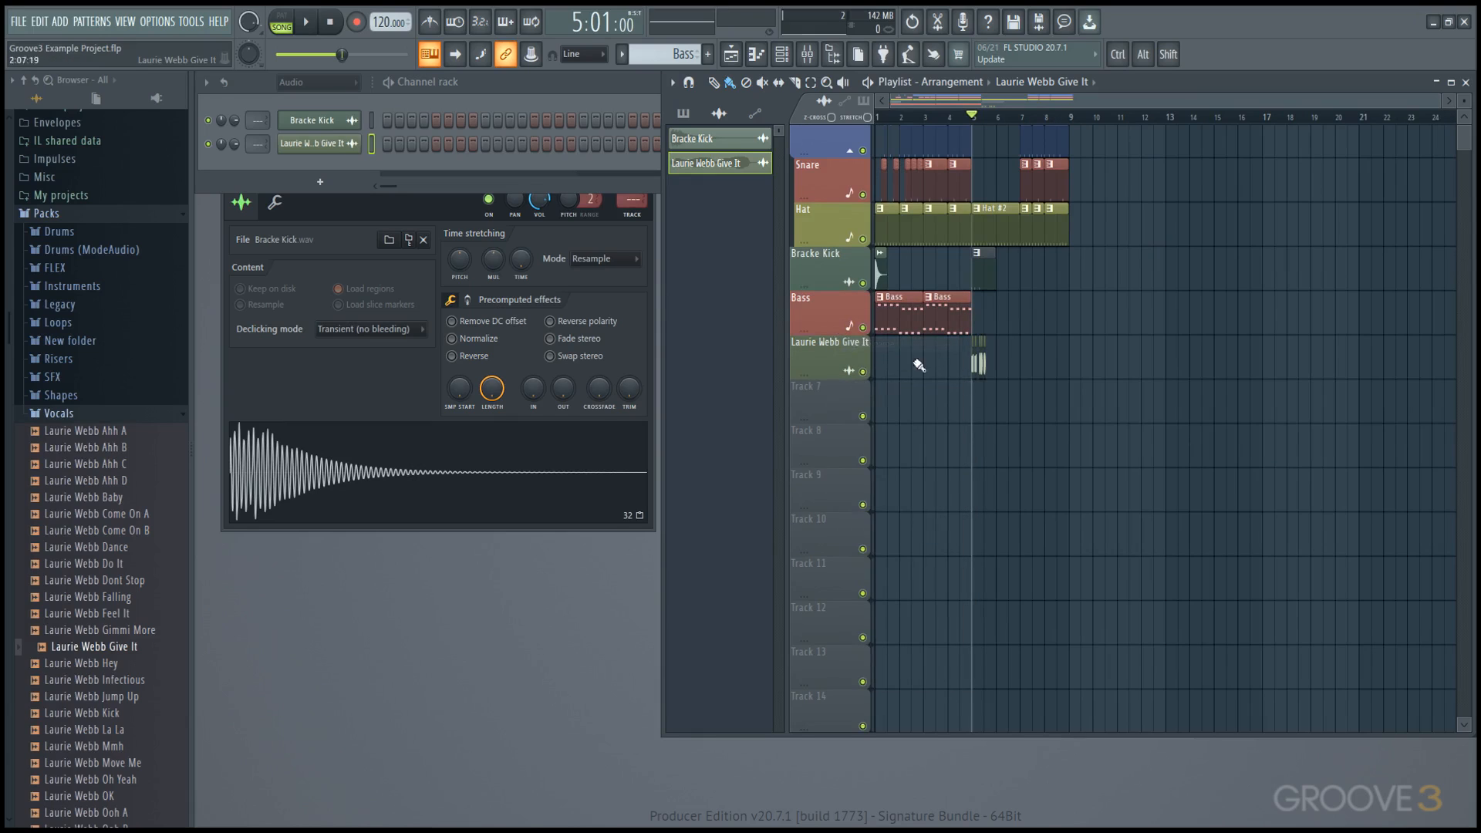
Step: Move the Bass track below the Give It vocal track and save the project
scroll(938, 368, up, 1)
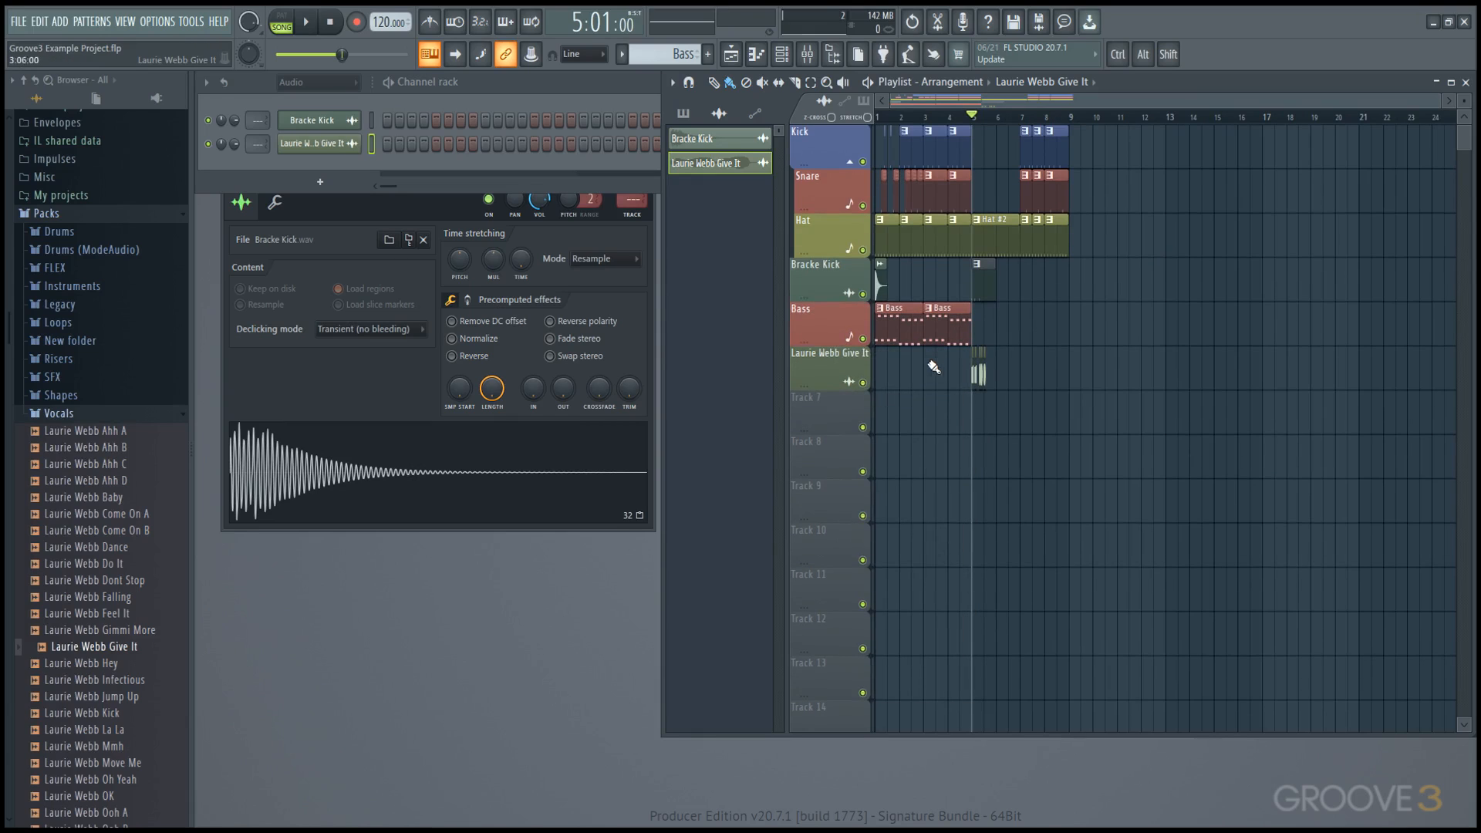
scroll(823, 324, up, 1)
scroll(823, 281, down, 2)
scroll(822, 368, up, 1)
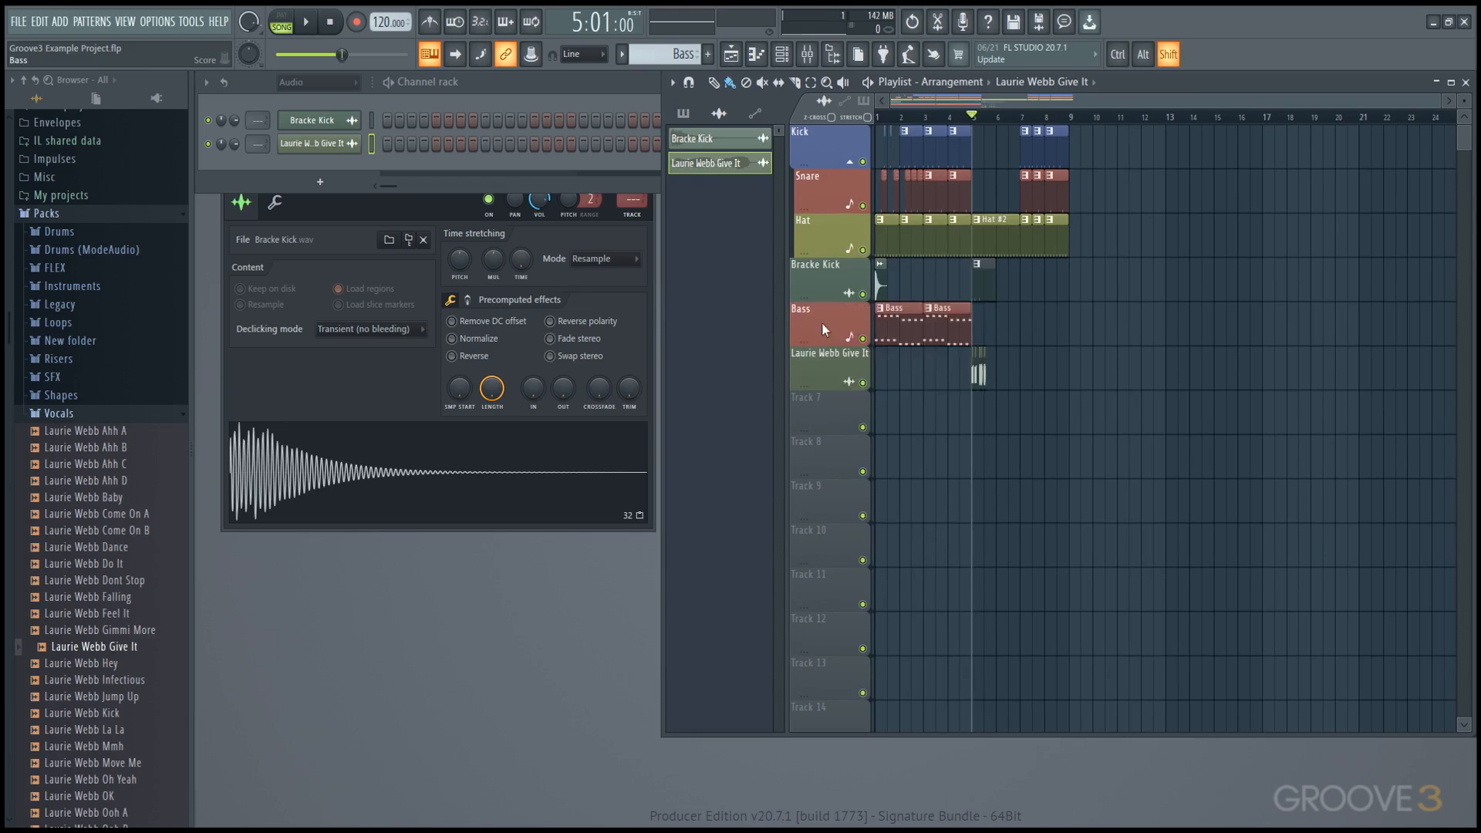
scroll(822, 324, down, 1)
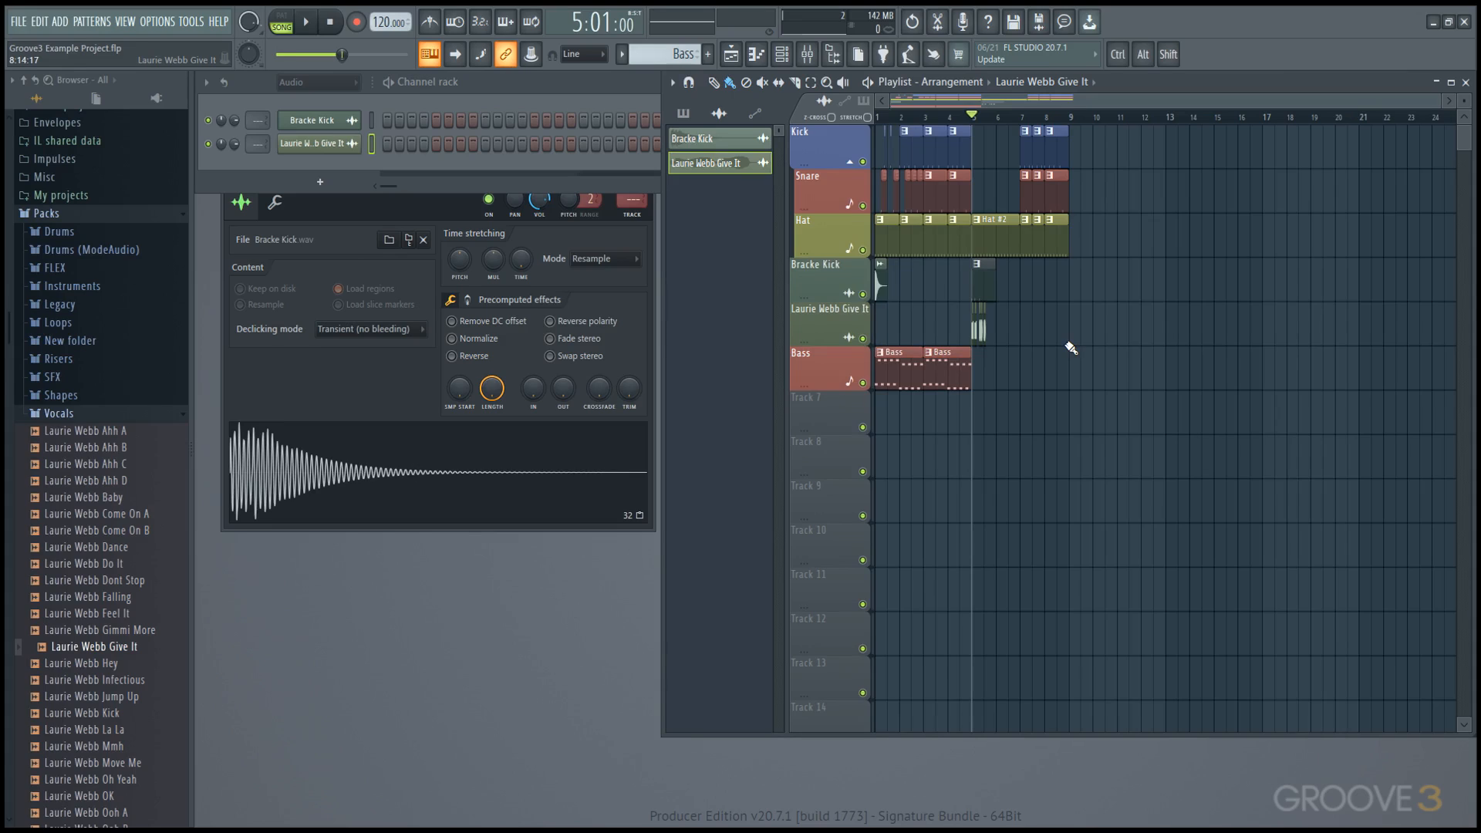
key(ctrl+s)
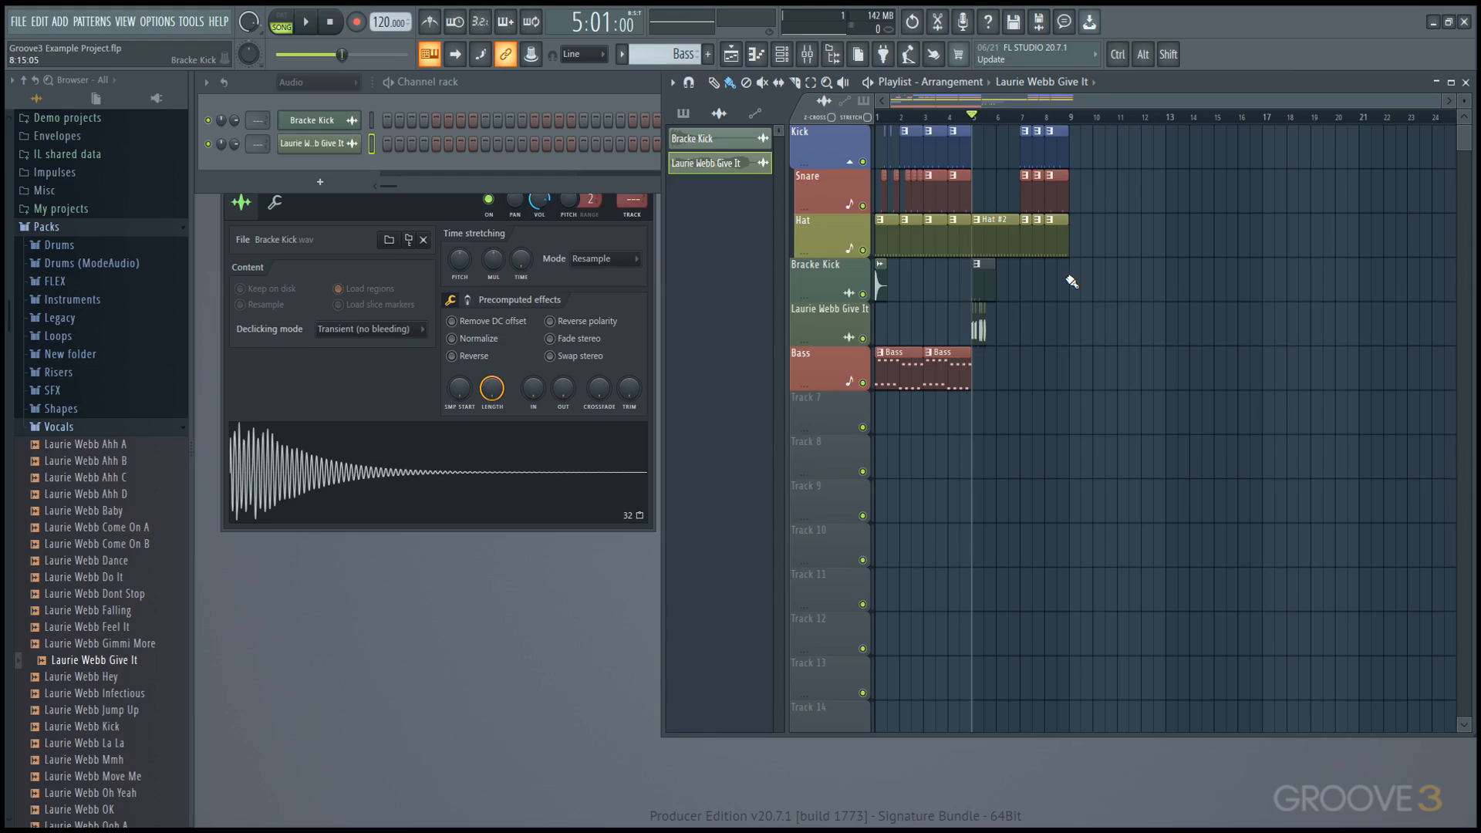
Step: Turn off snapping and place a New Pattern clip on the Bracke Kick track at about 6:14:15
click(690, 85)
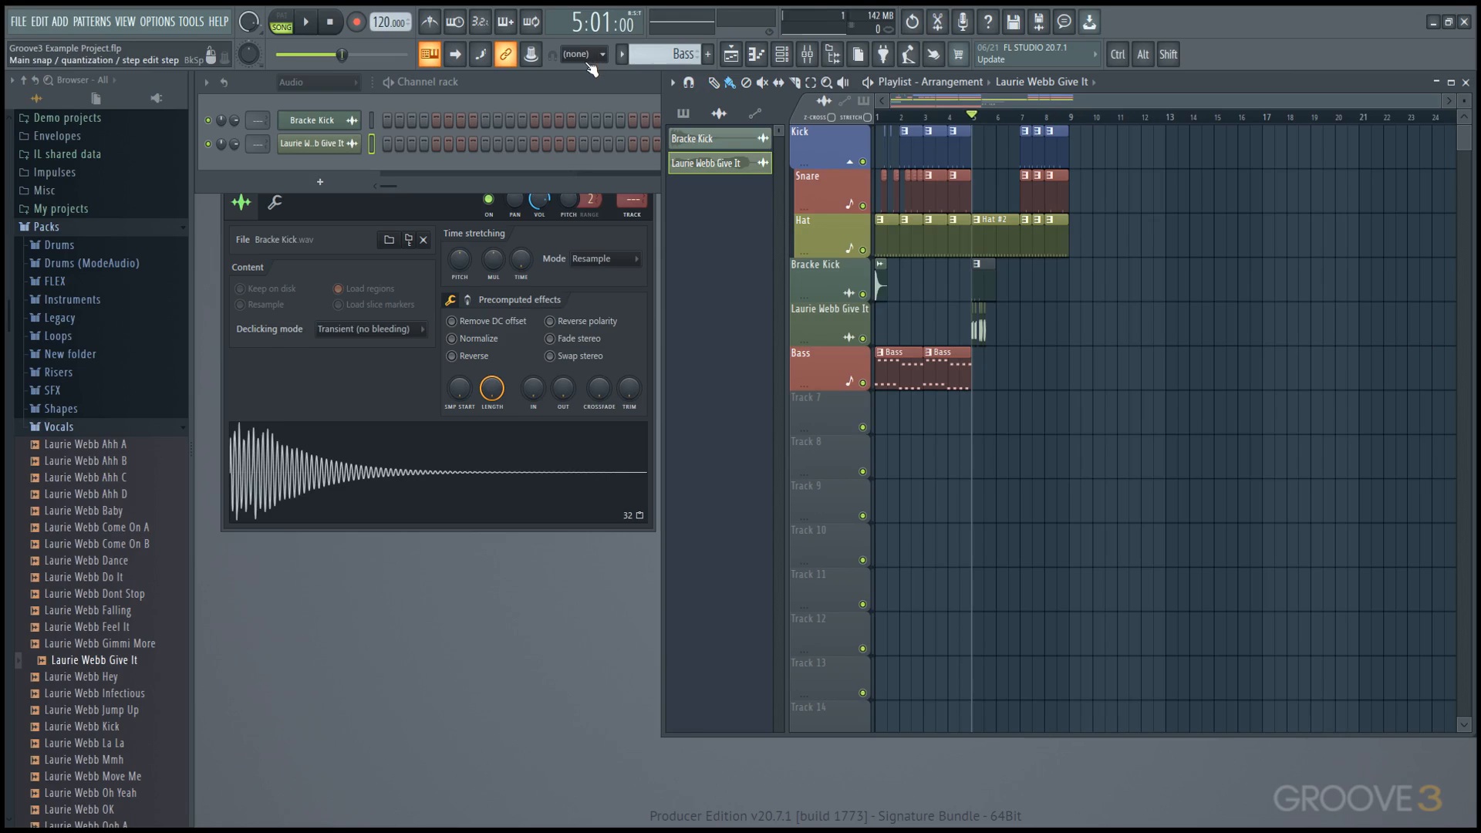
scroll(982, 281, up, 4)
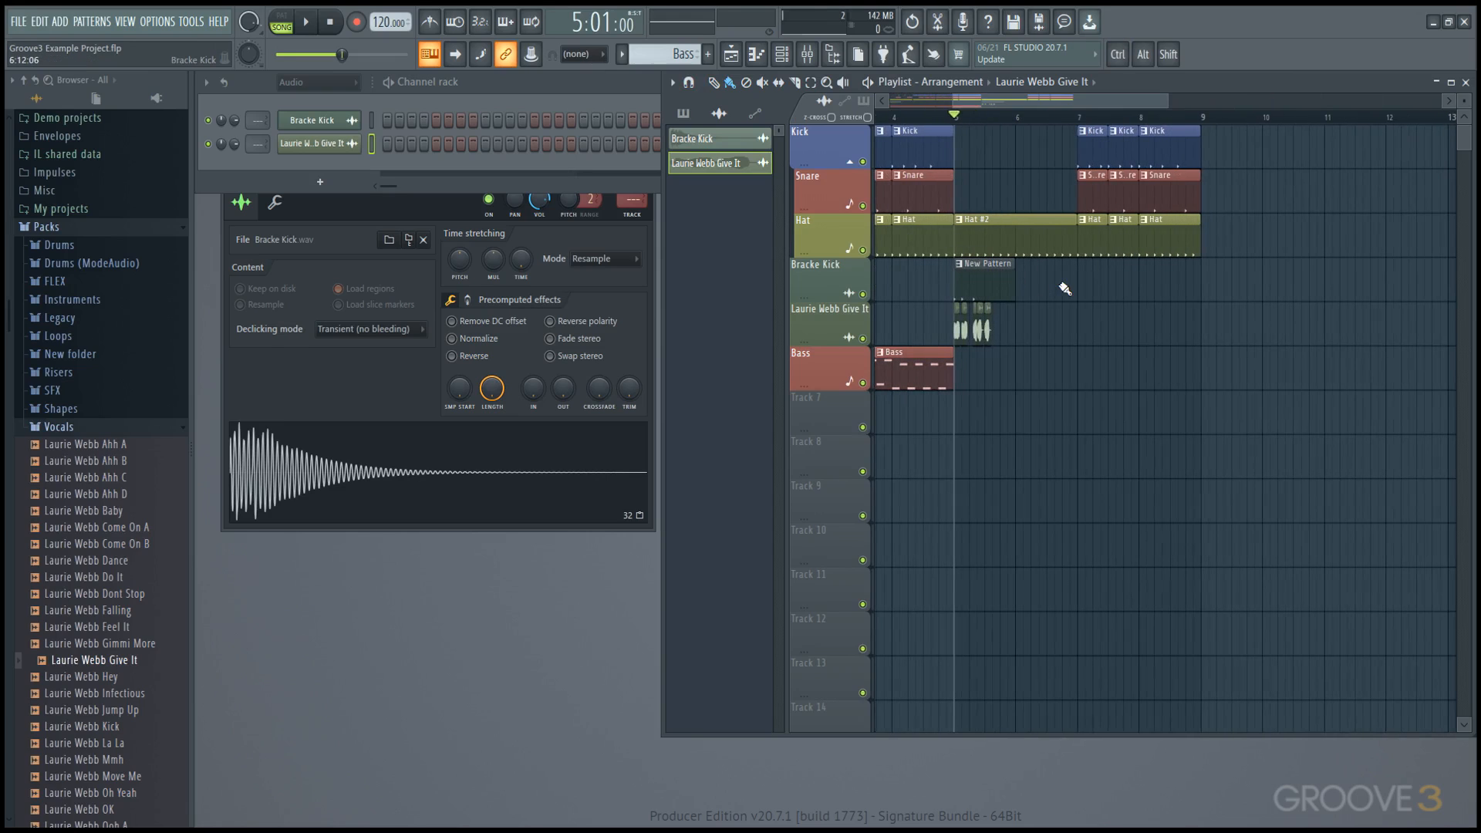
mouse_move(1063, 286)
mouse_down()
mouse_move(1117, 290)
mouse_move(1059, 291)
mouse_move(1089, 288)
mouse_up()
scroll(1054, 299, up, 4)
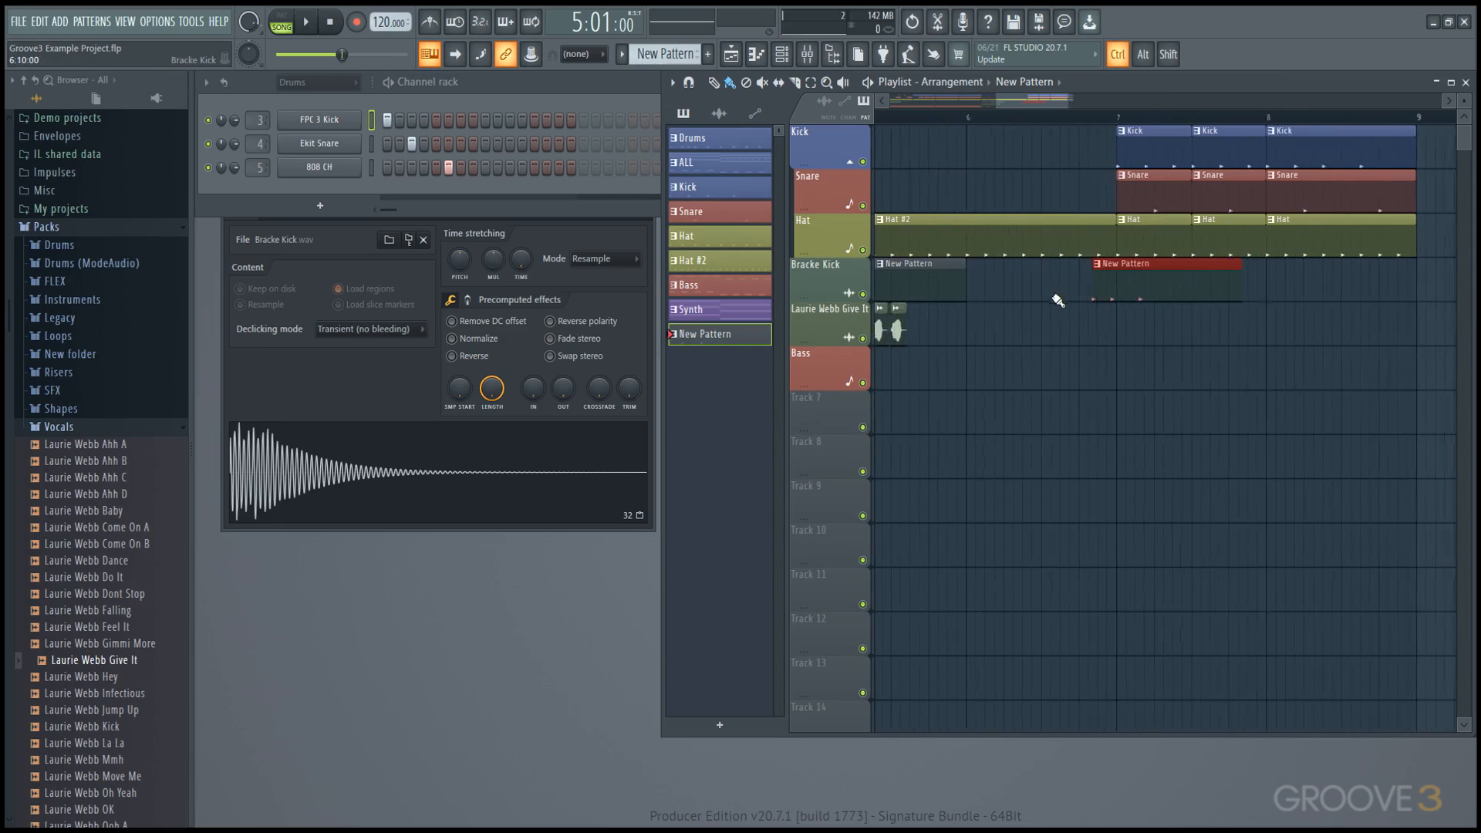
drag(1185, 295, 1196, 290)
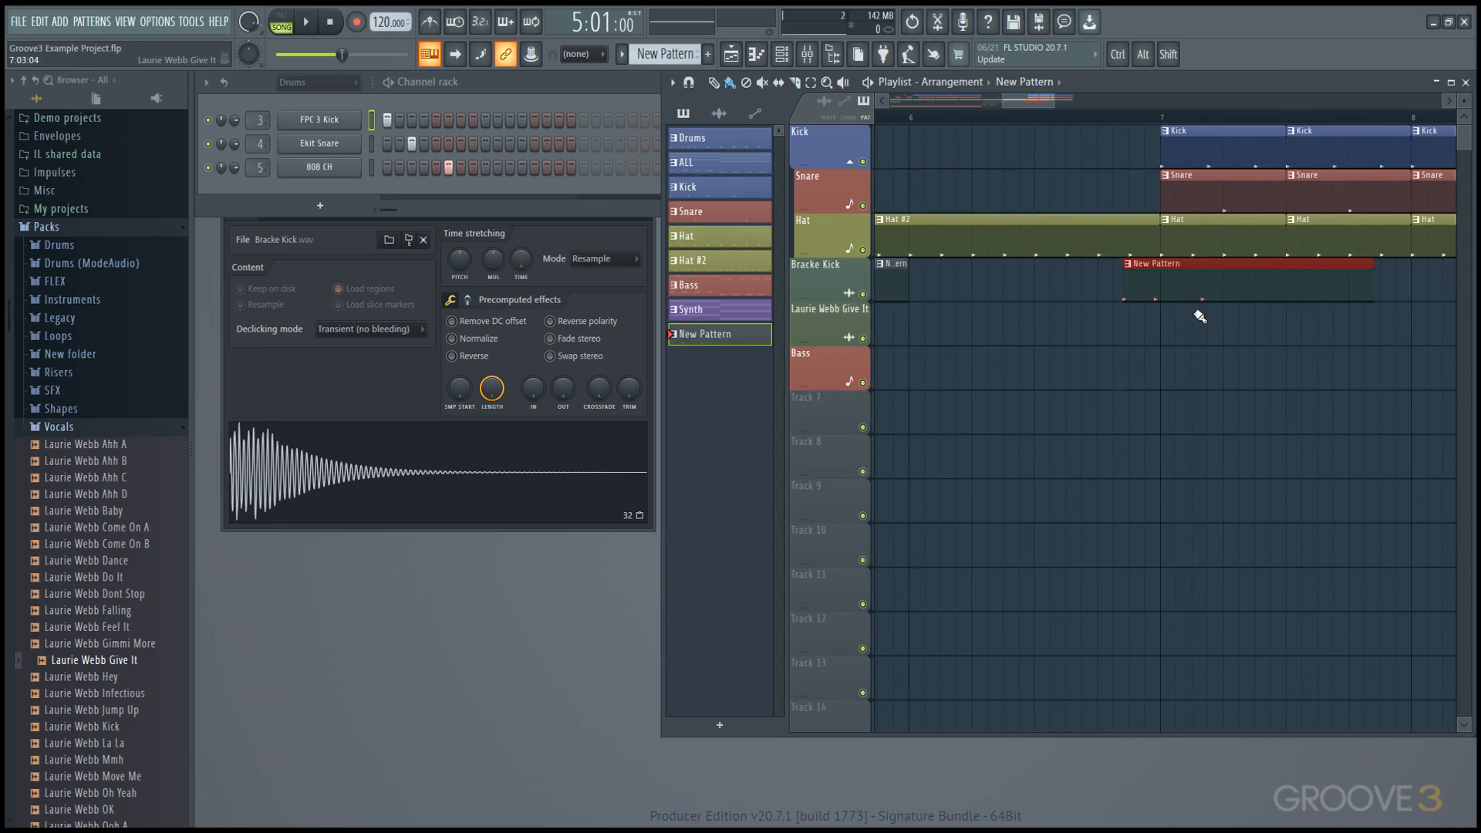
Step: With snapping set to Line, place two New Pattern clips back to back on the Give It track, starting just before bar 7
click(1099, 321)
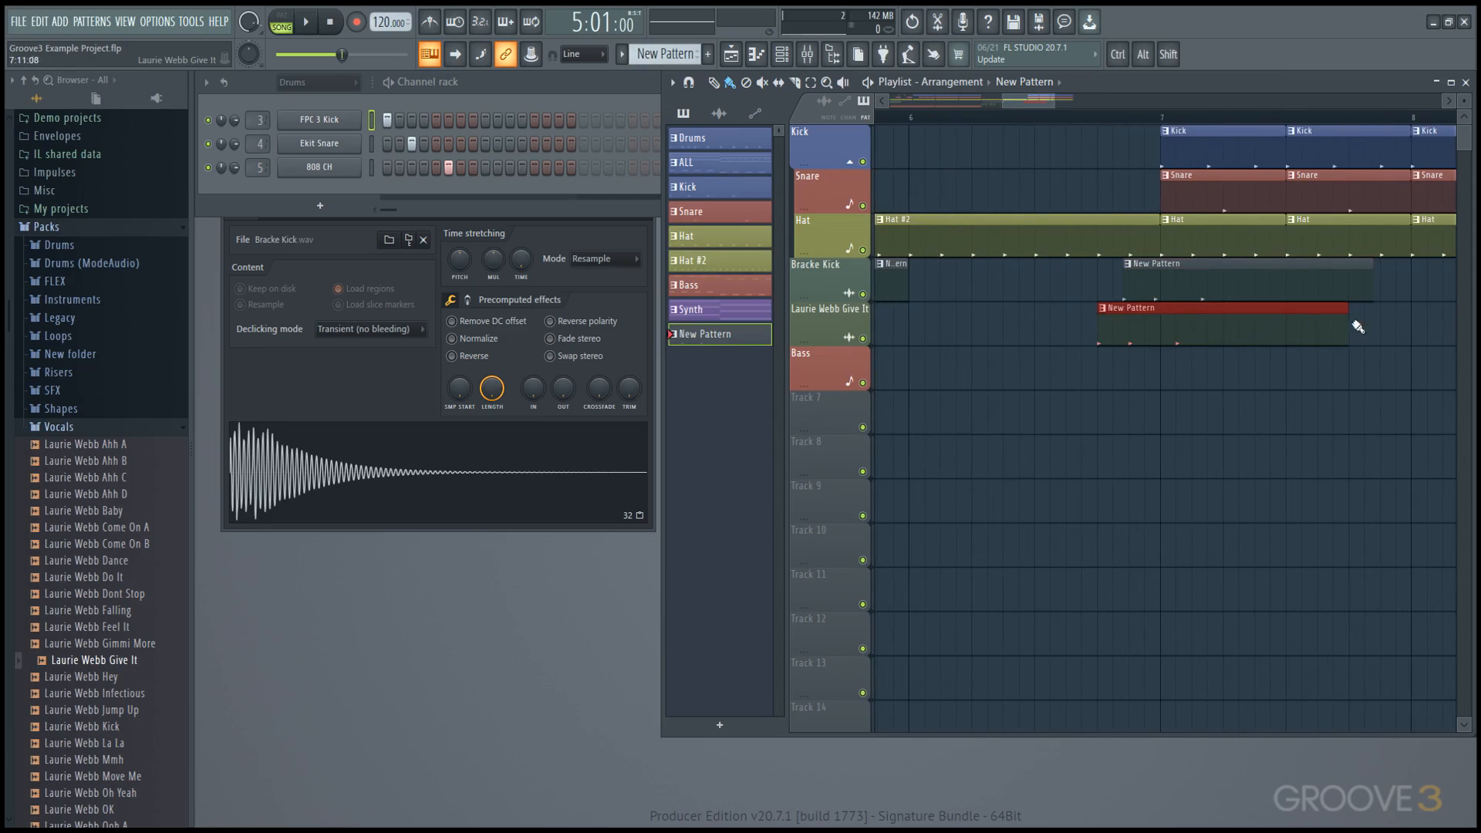
click(1380, 323)
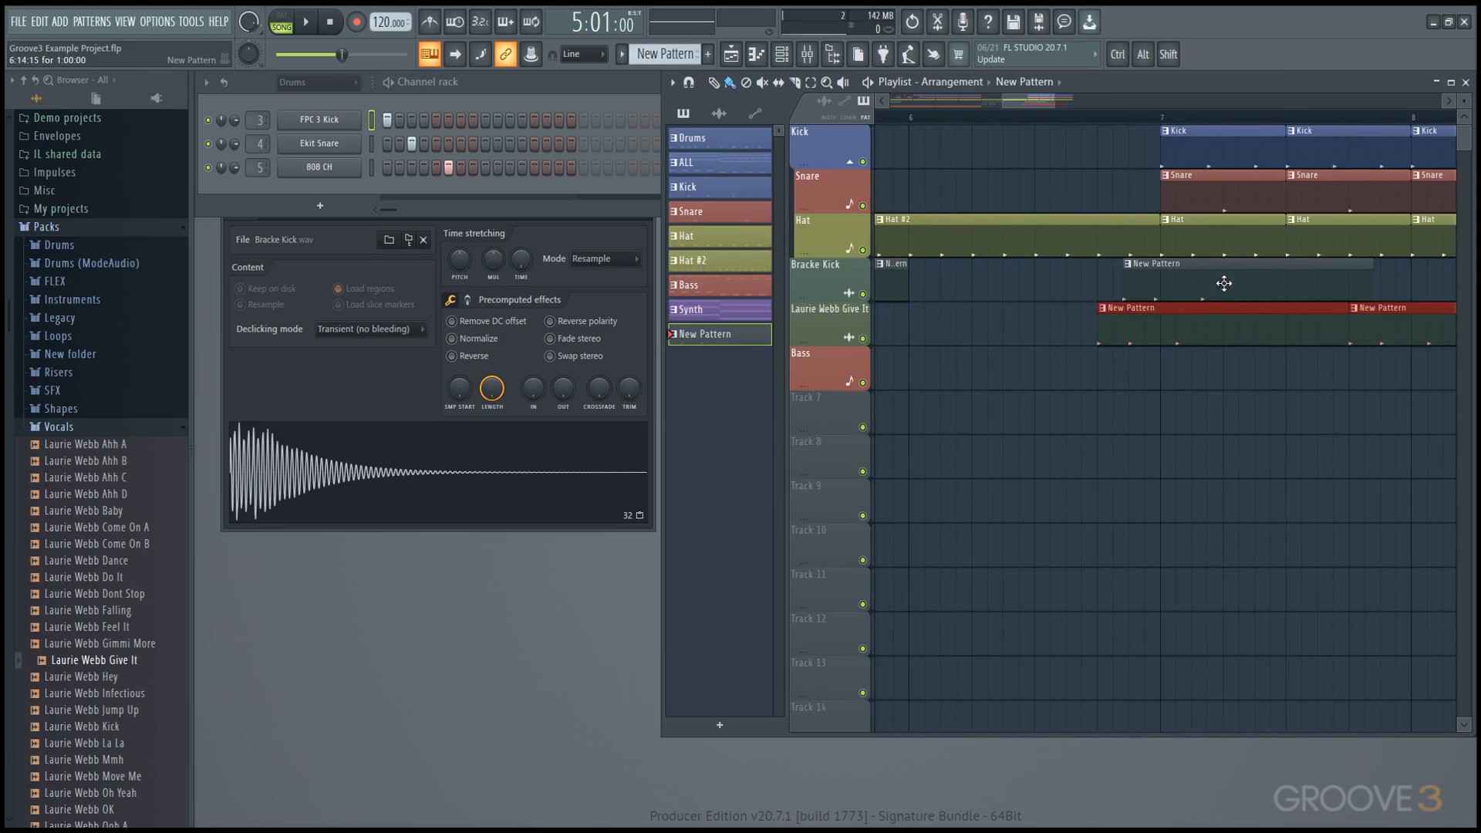
Step: Move the New Pattern clip on the Bracke Kick track earlier to 6:13:01, bypassing the snap for fine placement
drag(1223, 281, 1203, 278)
ctrl+scroll(1101, 294, up, 5)
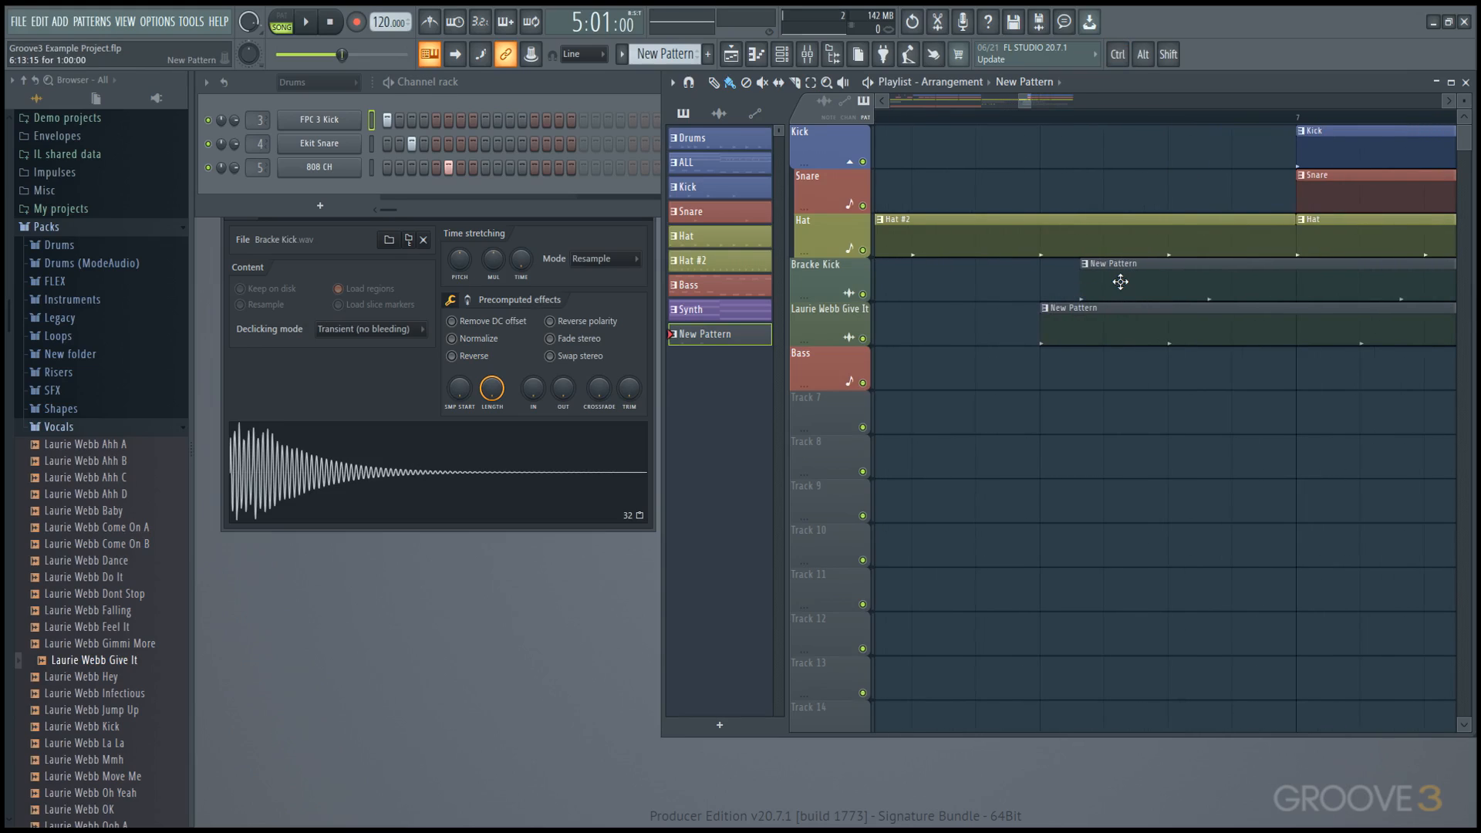
key(alt)
drag(1172, 281, 1136, 282)
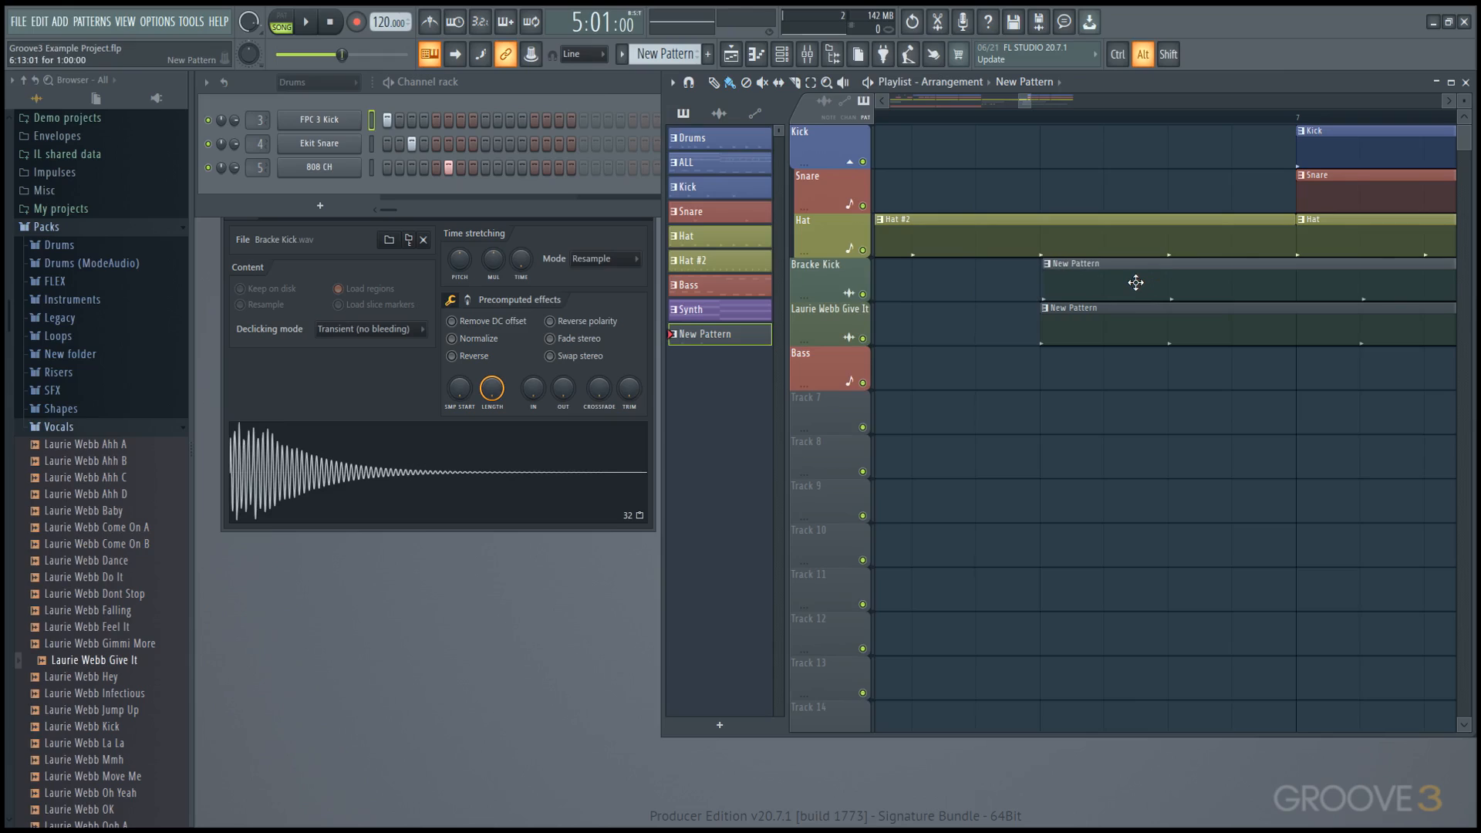
Step: Replace the off-grid New Pattern clip on the Bracke Kick track with one snapped in line with the Give It track's clip
right_click(1136, 282)
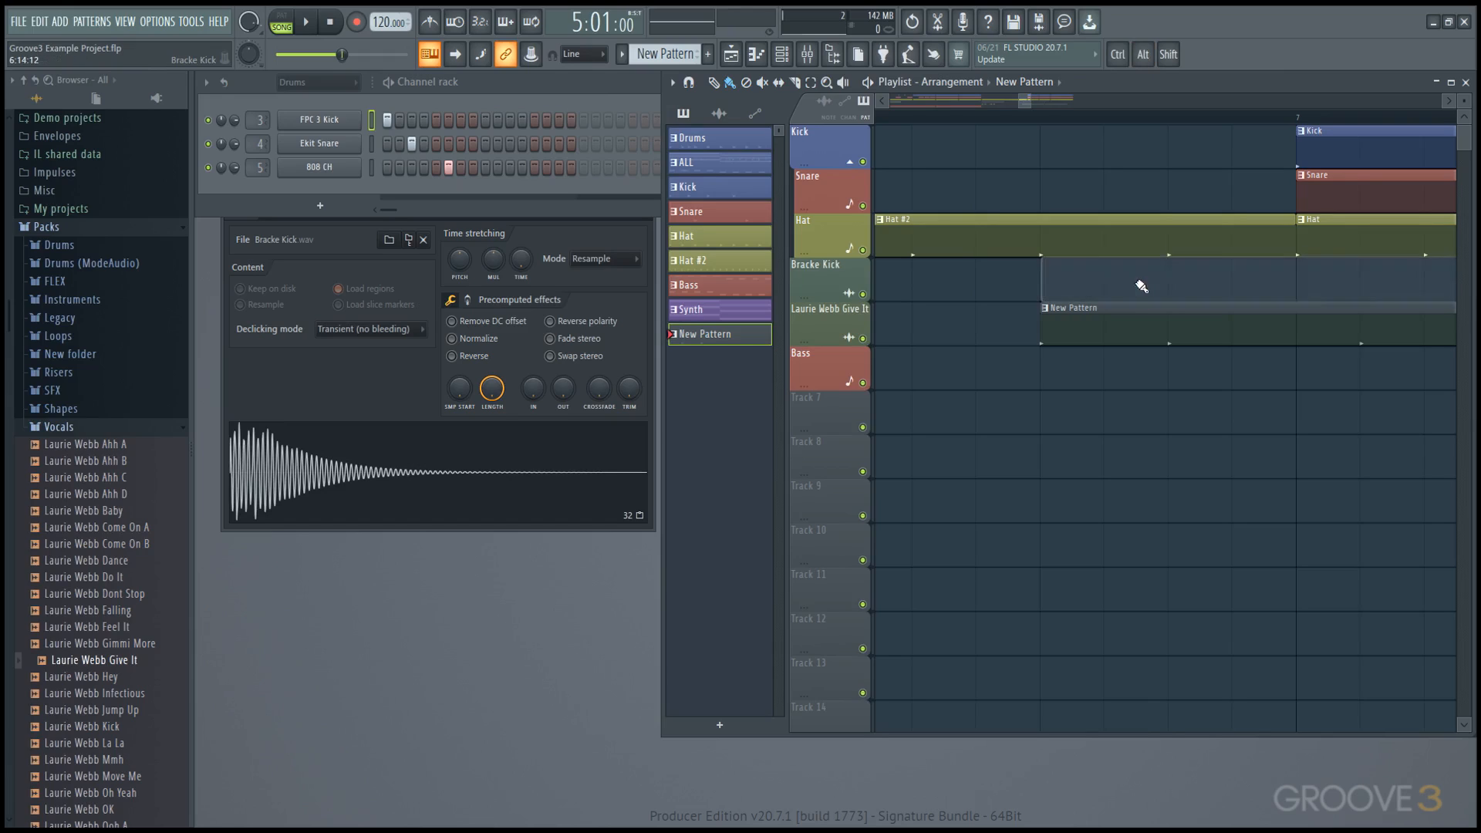
click(1065, 289)
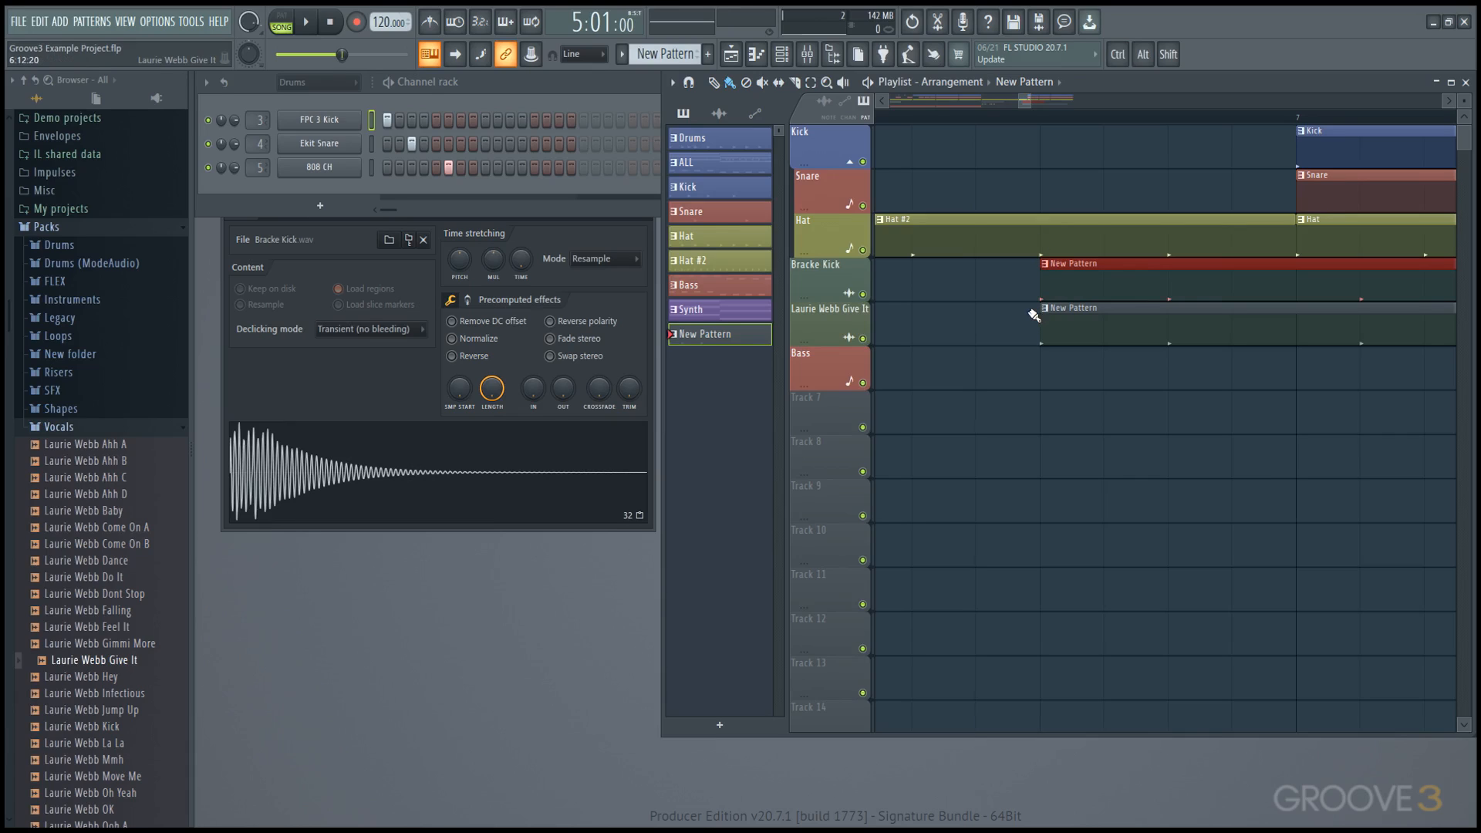
Step: Nudge the aligned New Pattern clips on the Bracke Kick and Give It tracks slightly earlier off the grid, and deselect them
scroll(1117, 288, down, 3)
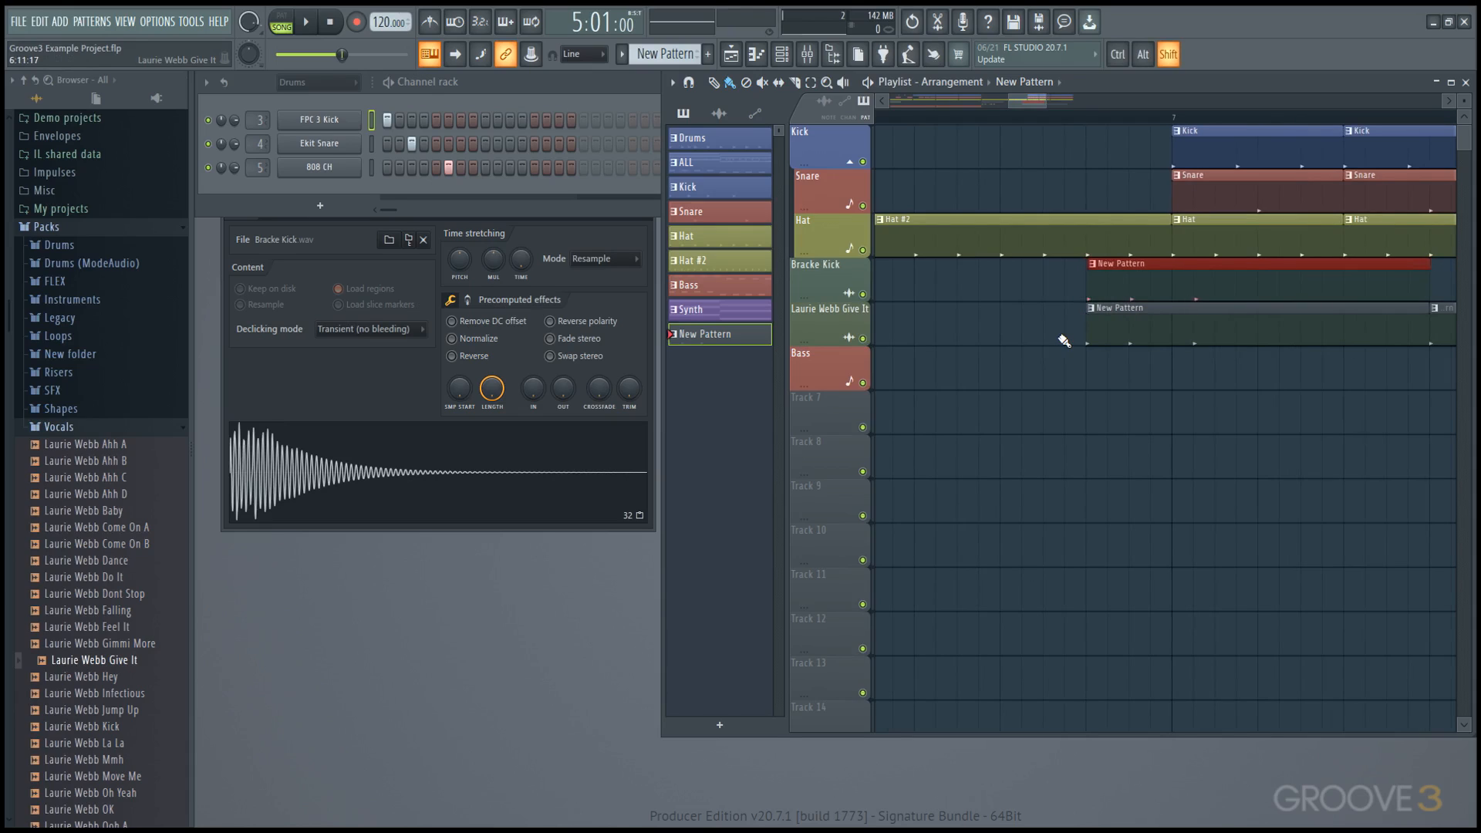
drag(1067, 385, 1127, 256)
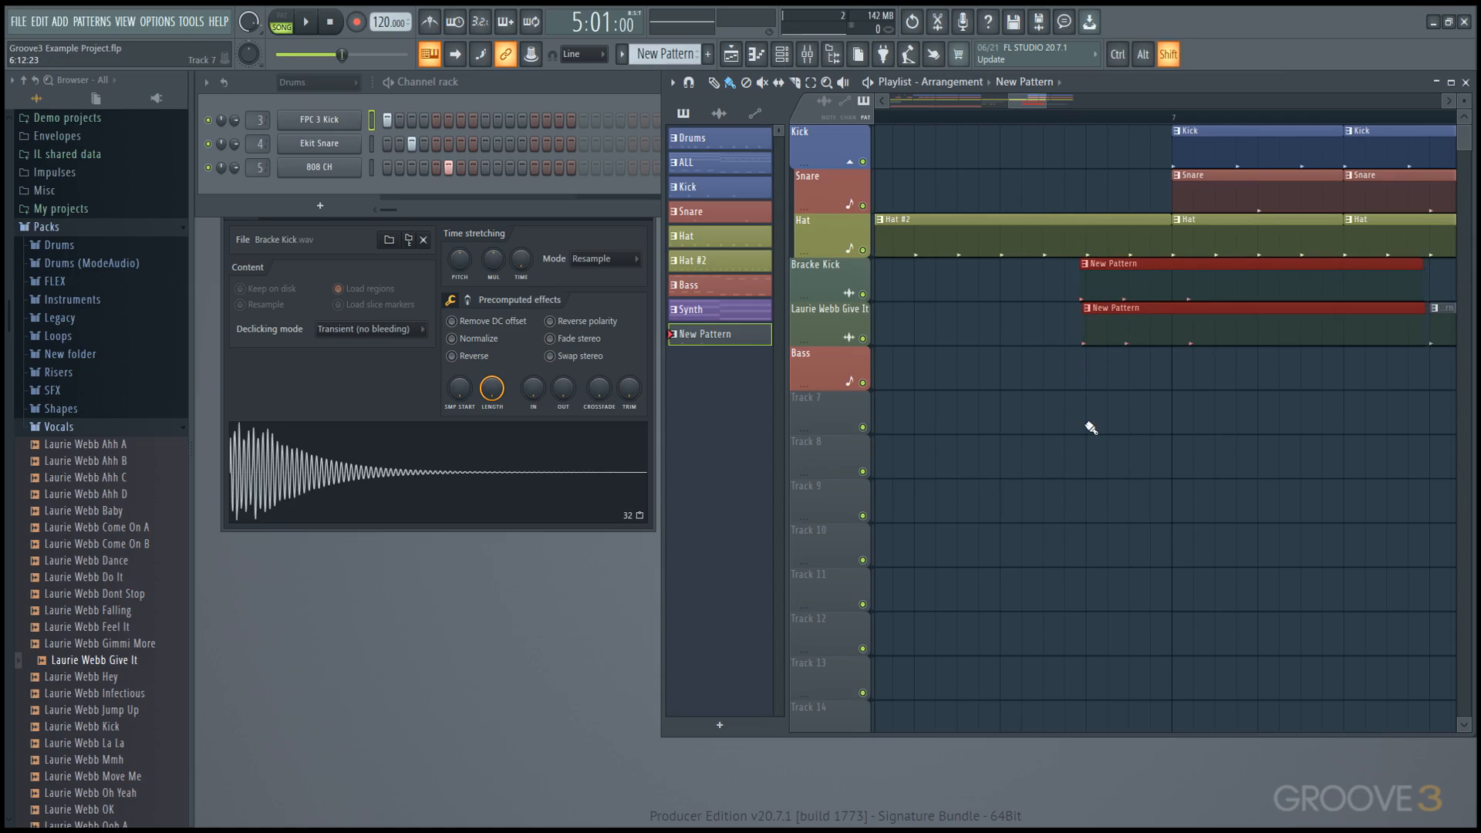
scroll(1091, 427, down, 2)
scroll(1091, 427, up, 2)
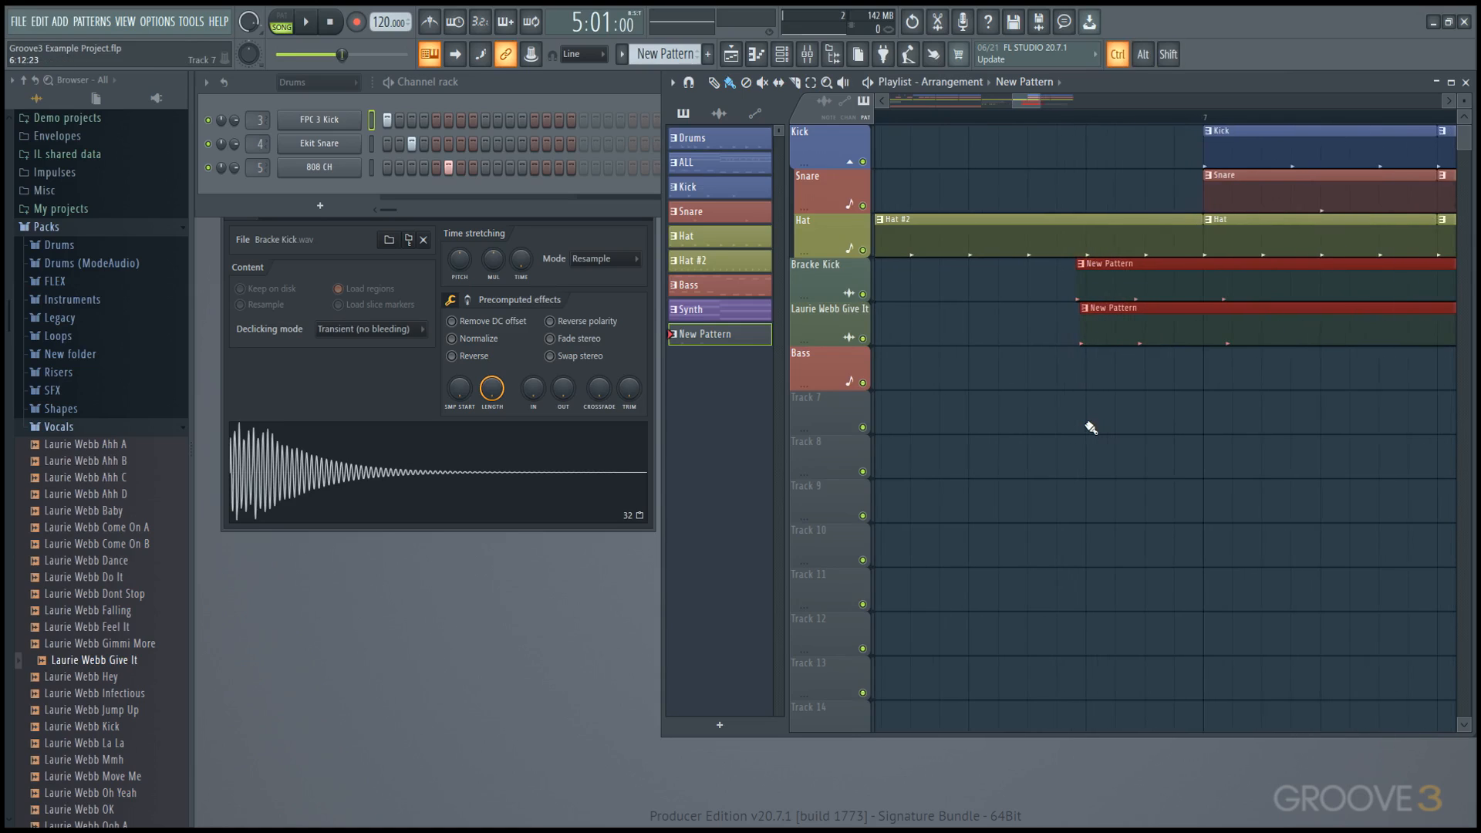
ctrl+click(1109, 388)
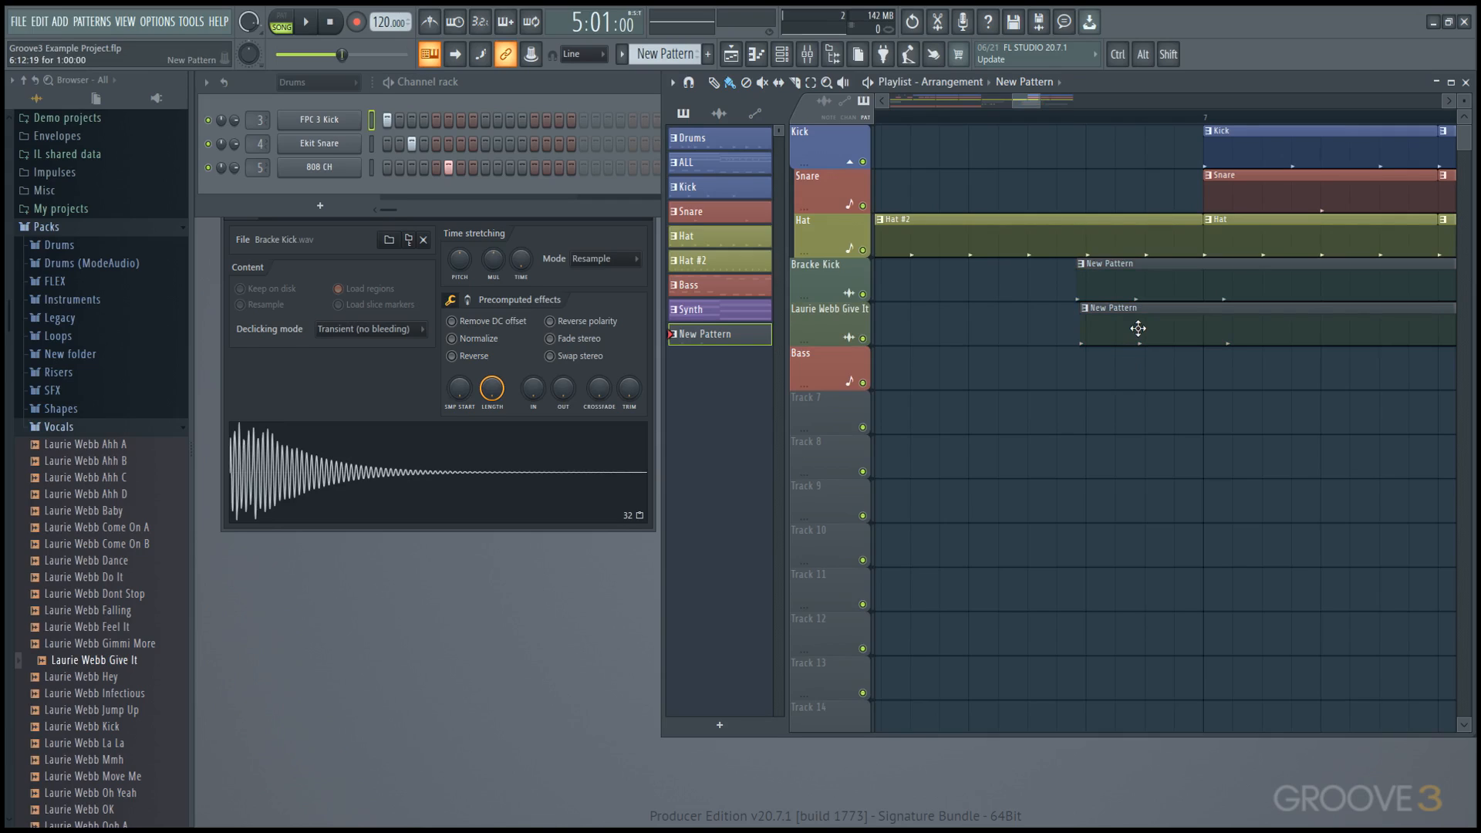
Step: Slip the notes inside the Give It track's New Pattern clip earlier, keeping the clip in place
key(shift)
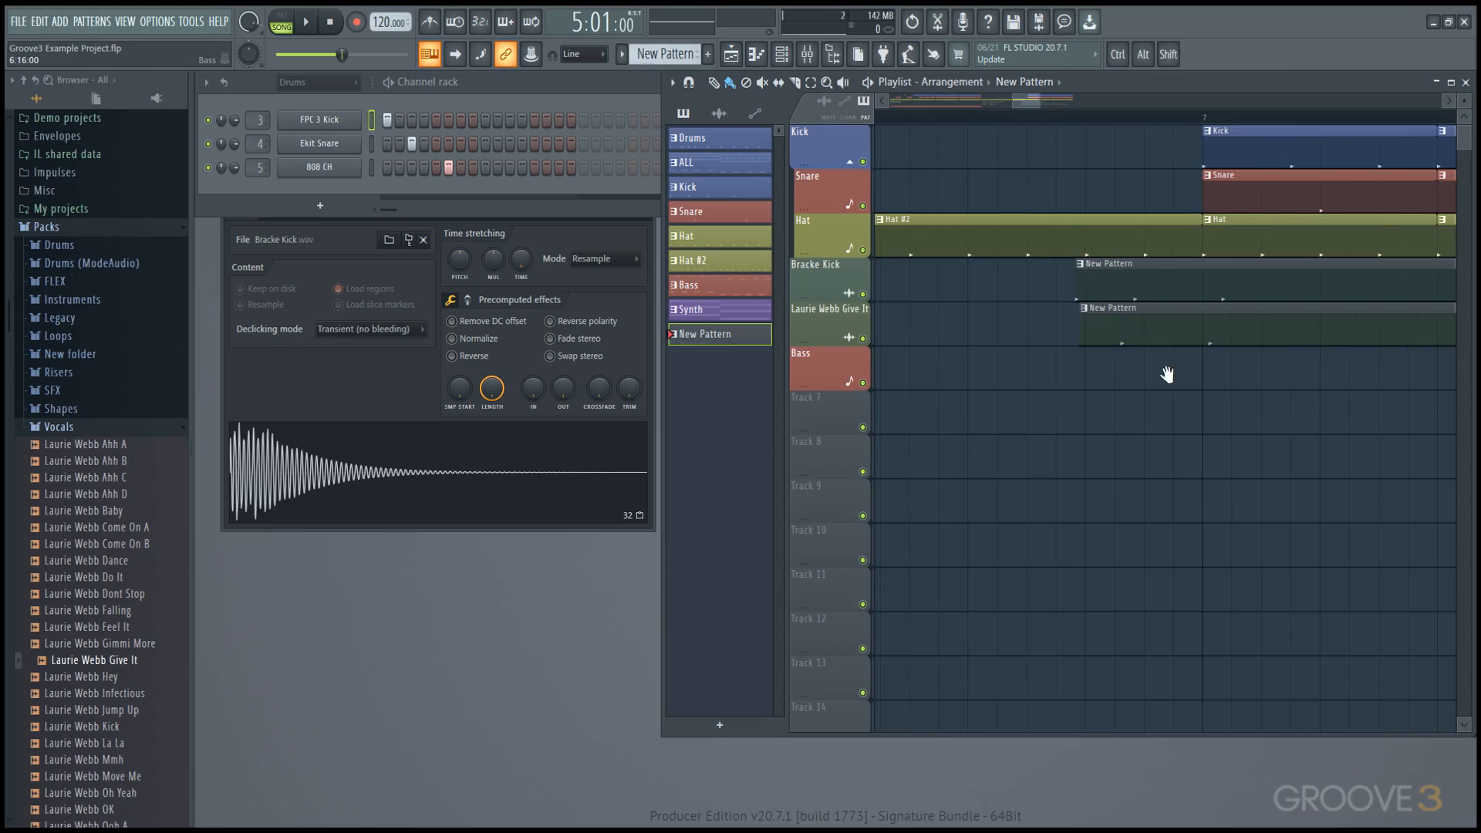
scroll(1164, 373, up, 1)
scroll(1120, 364, up, 1)
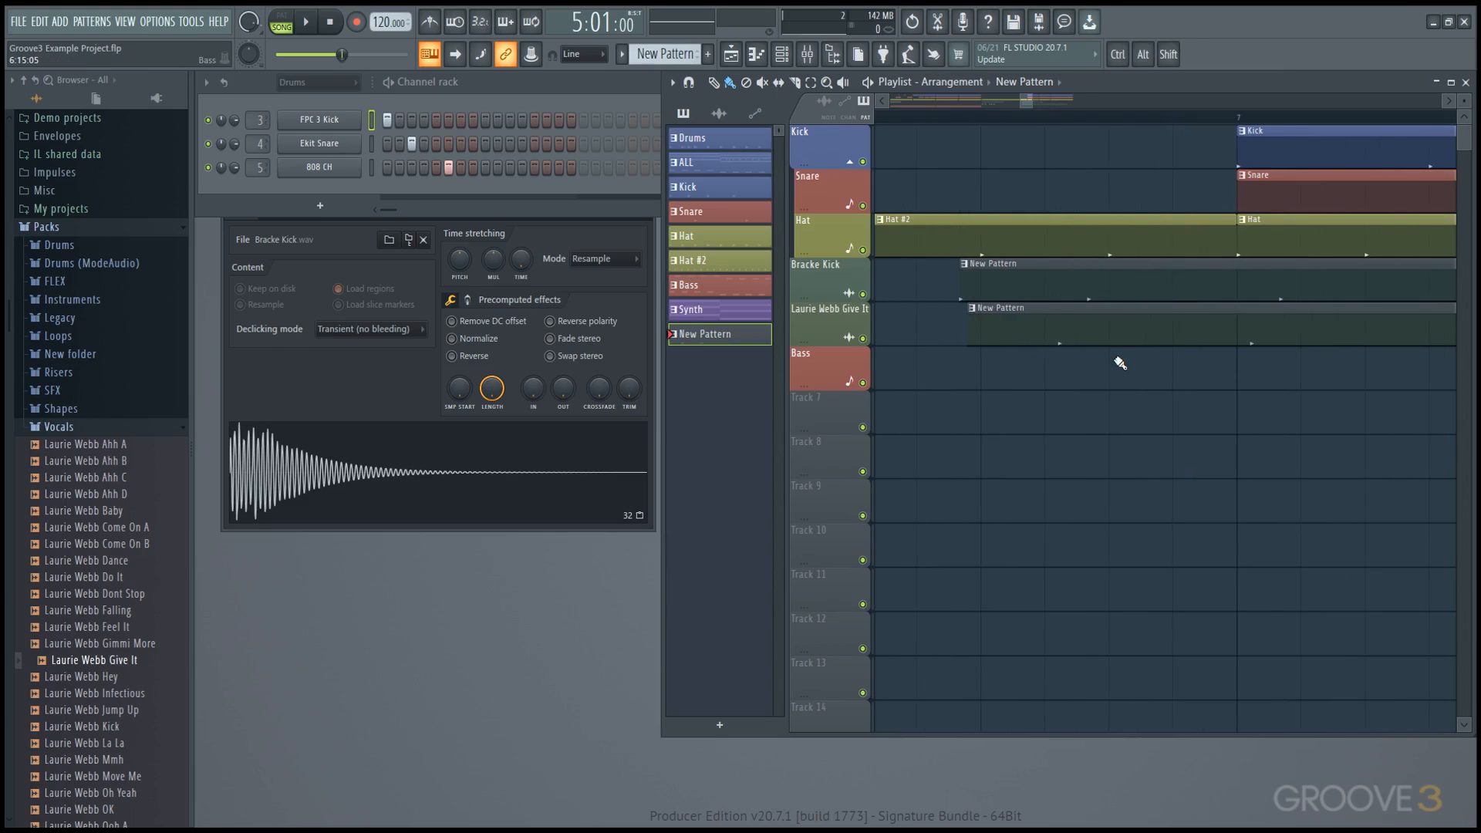
Step: Examine the off-grid New Pattern clips and the sliced Laurie Webb Give It vocal clips against the playlist grid at different zoom levels
drag(1120, 363, 1419, 462)
scroll(1021, 473, down, 2)
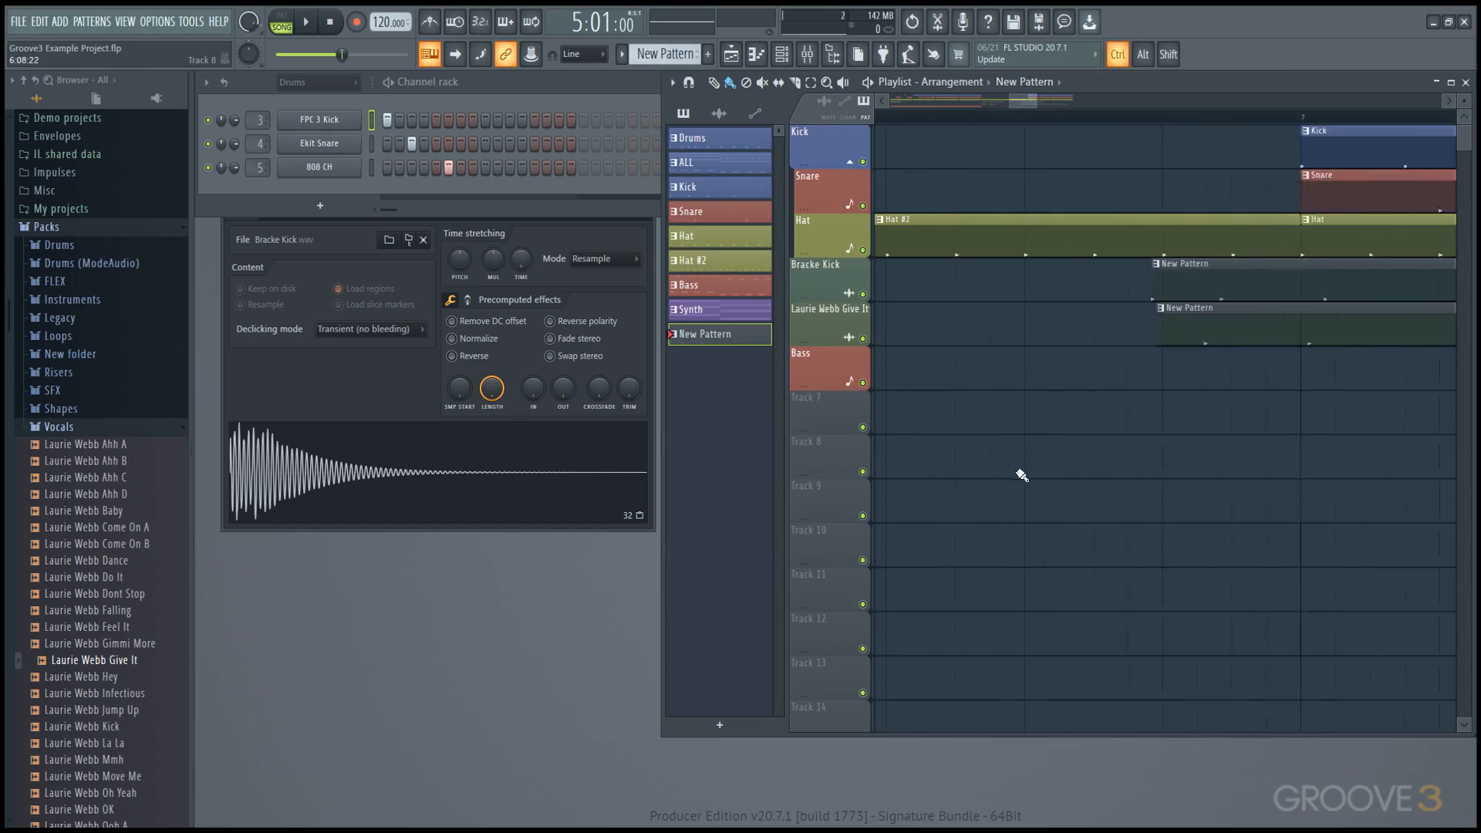
drag(1021, 473, 1097, 316)
scroll(1098, 316, up, 2)
key(shift)
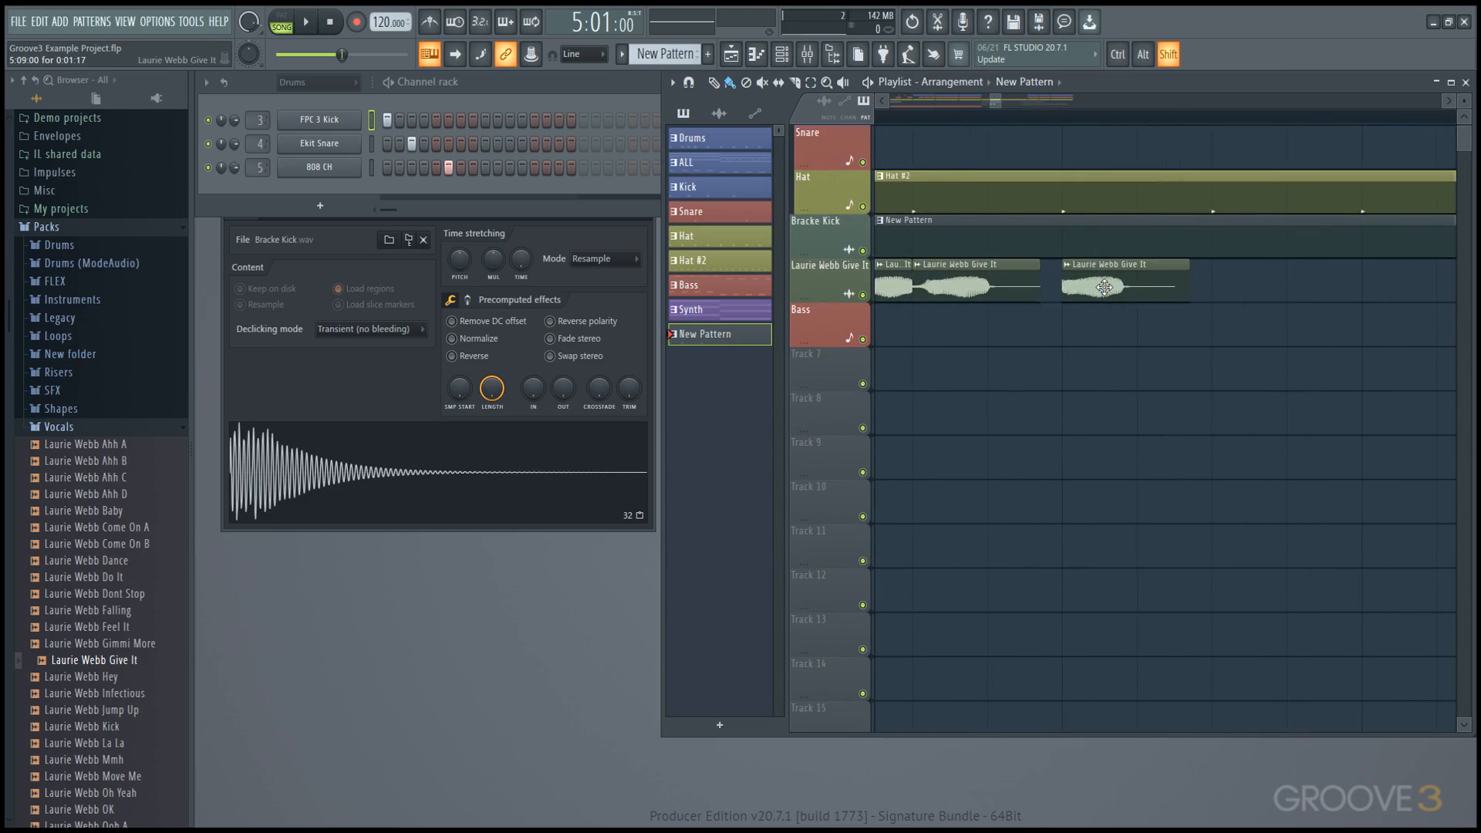
scroll(1078, 315, down, 2)
scroll(1076, 314, up, 1)
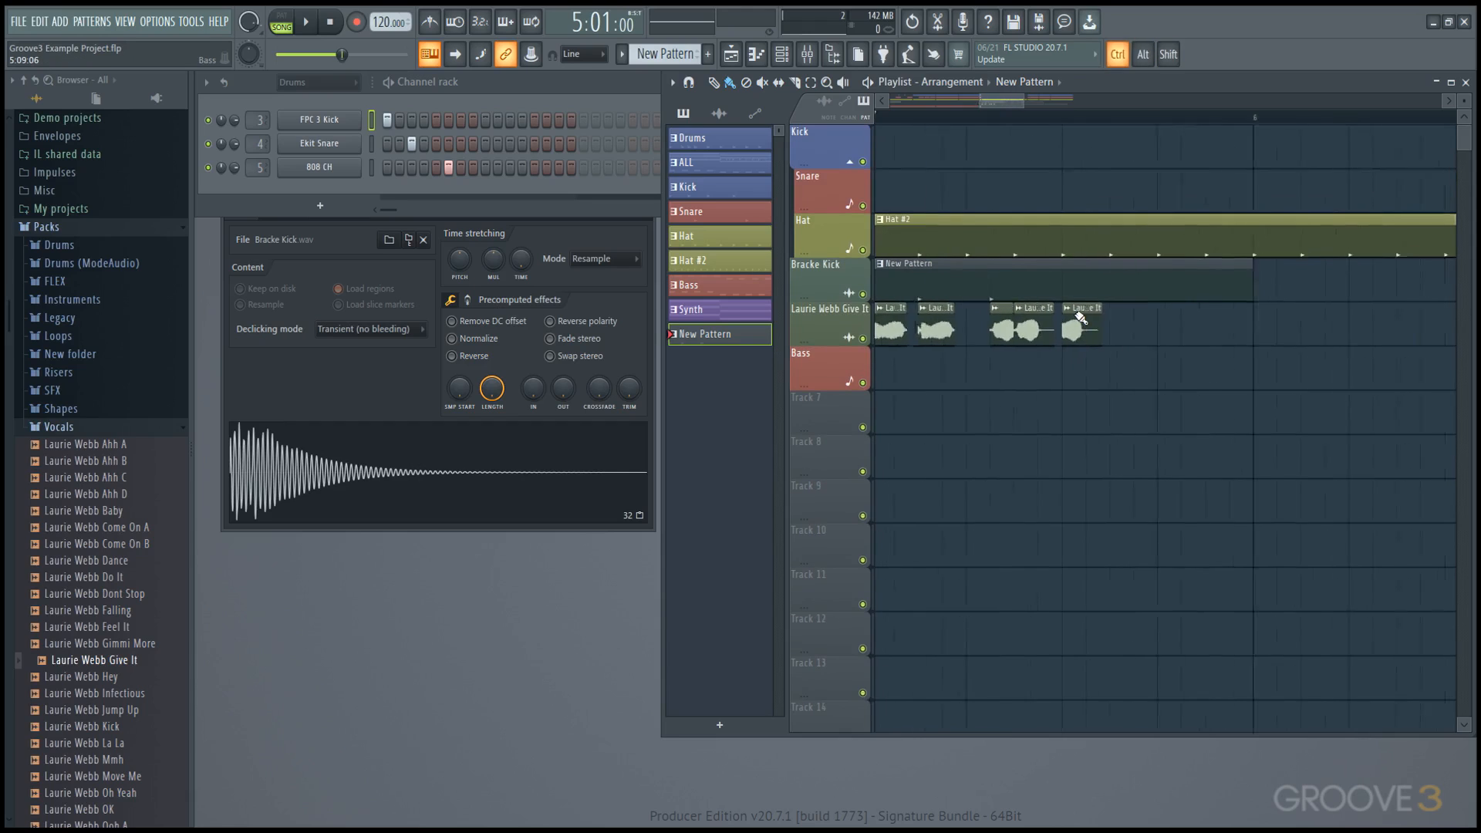
scroll(1077, 315, down, 3)
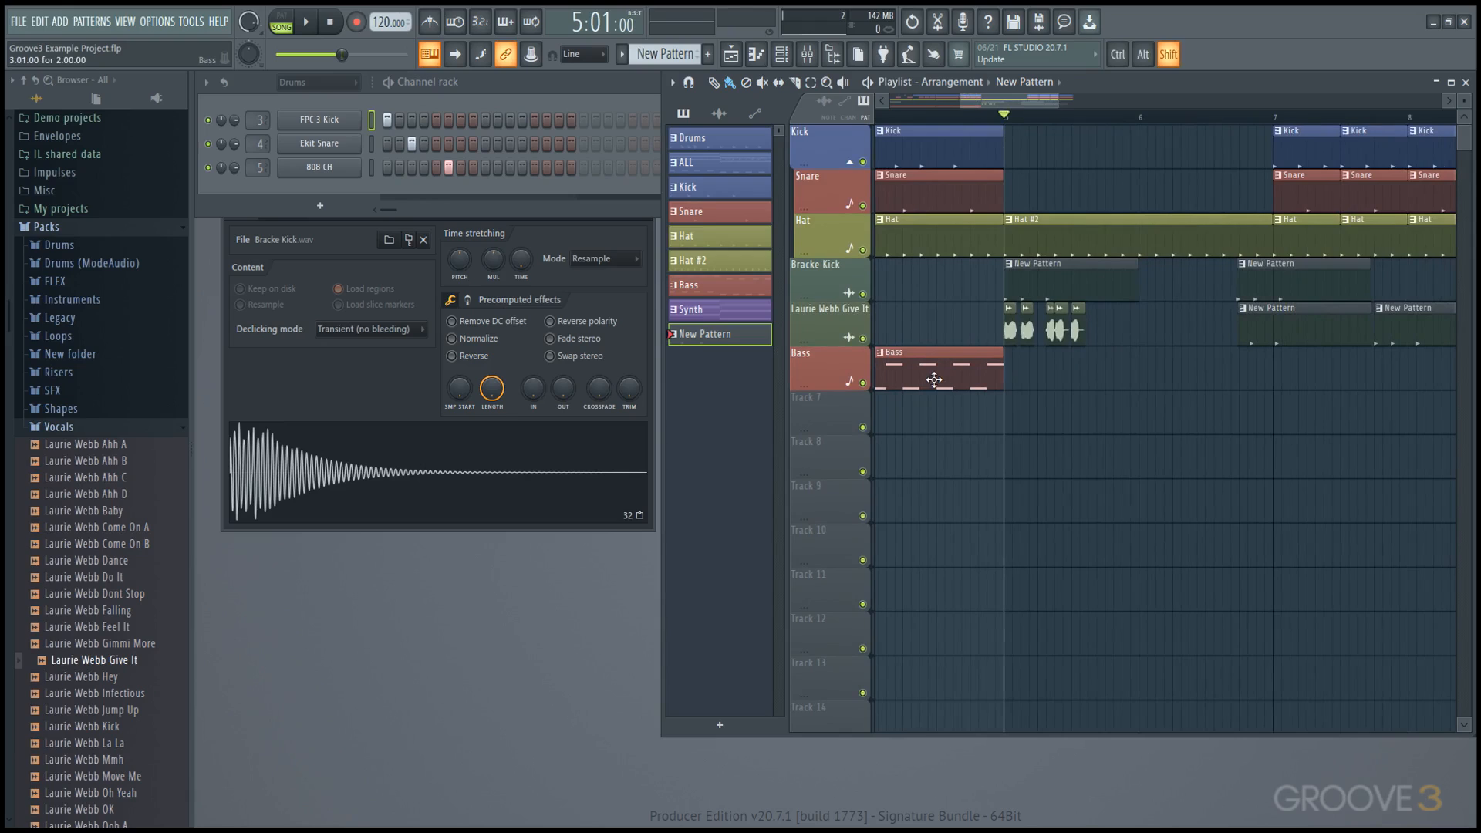
Step: Copy the Bass clip from bar 3 to bar 5, and shift the copy to 5:04:00 on Track 7
drag(934, 378, 1206, 376)
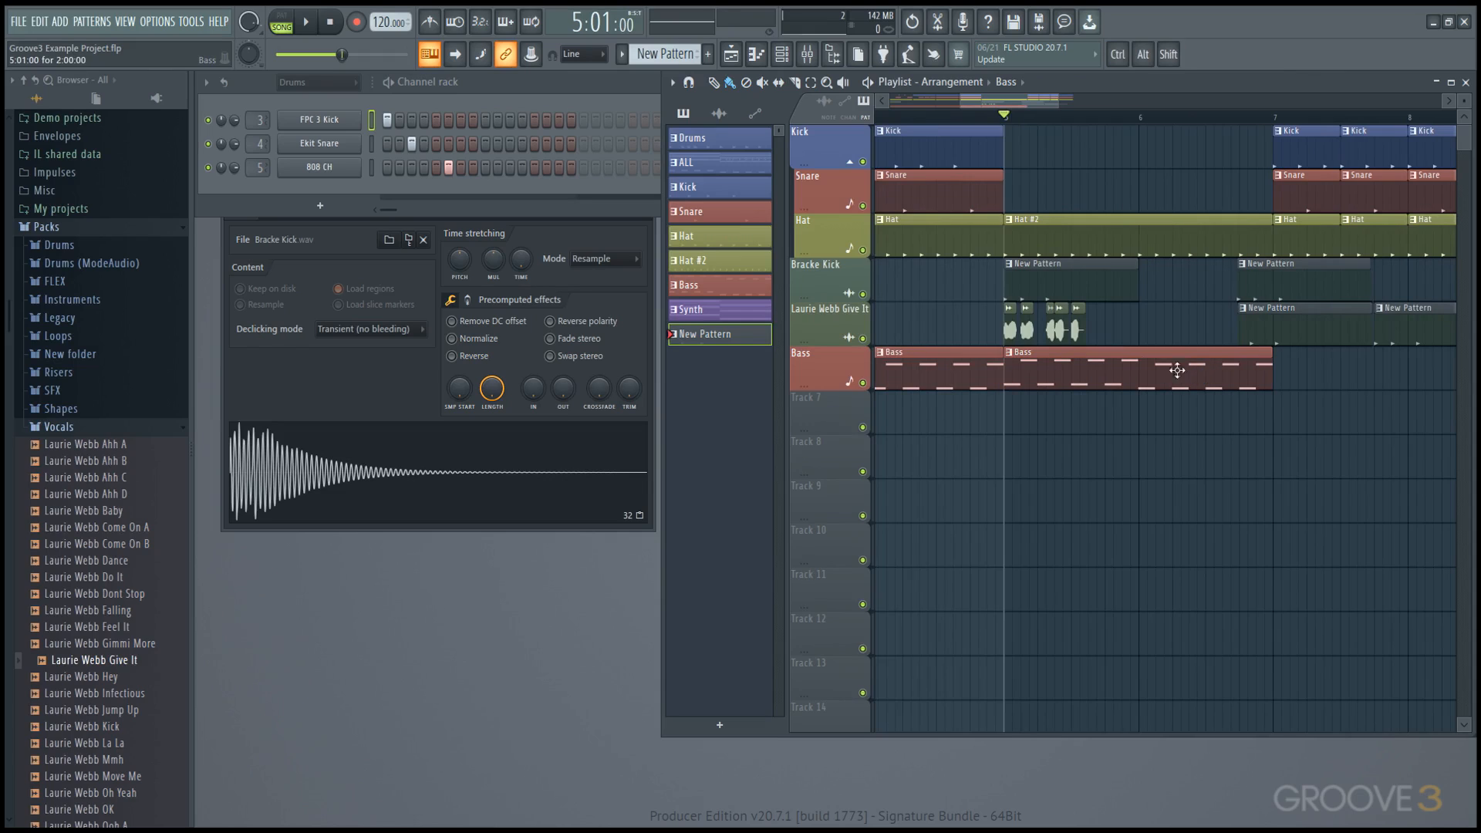
mouse_move(1100, 365)
mouse_down()
mouse_move(1183, 410)
mouse_move(995, 416)
mouse_move(1068, 417)
mouse_move(1200, 313)
mouse_move(1079, 362)
mouse_move(1143, 375)
mouse_move(1030, 413)
mouse_move(1141, 407)
mouse_move(1102, 369)
mouse_up()
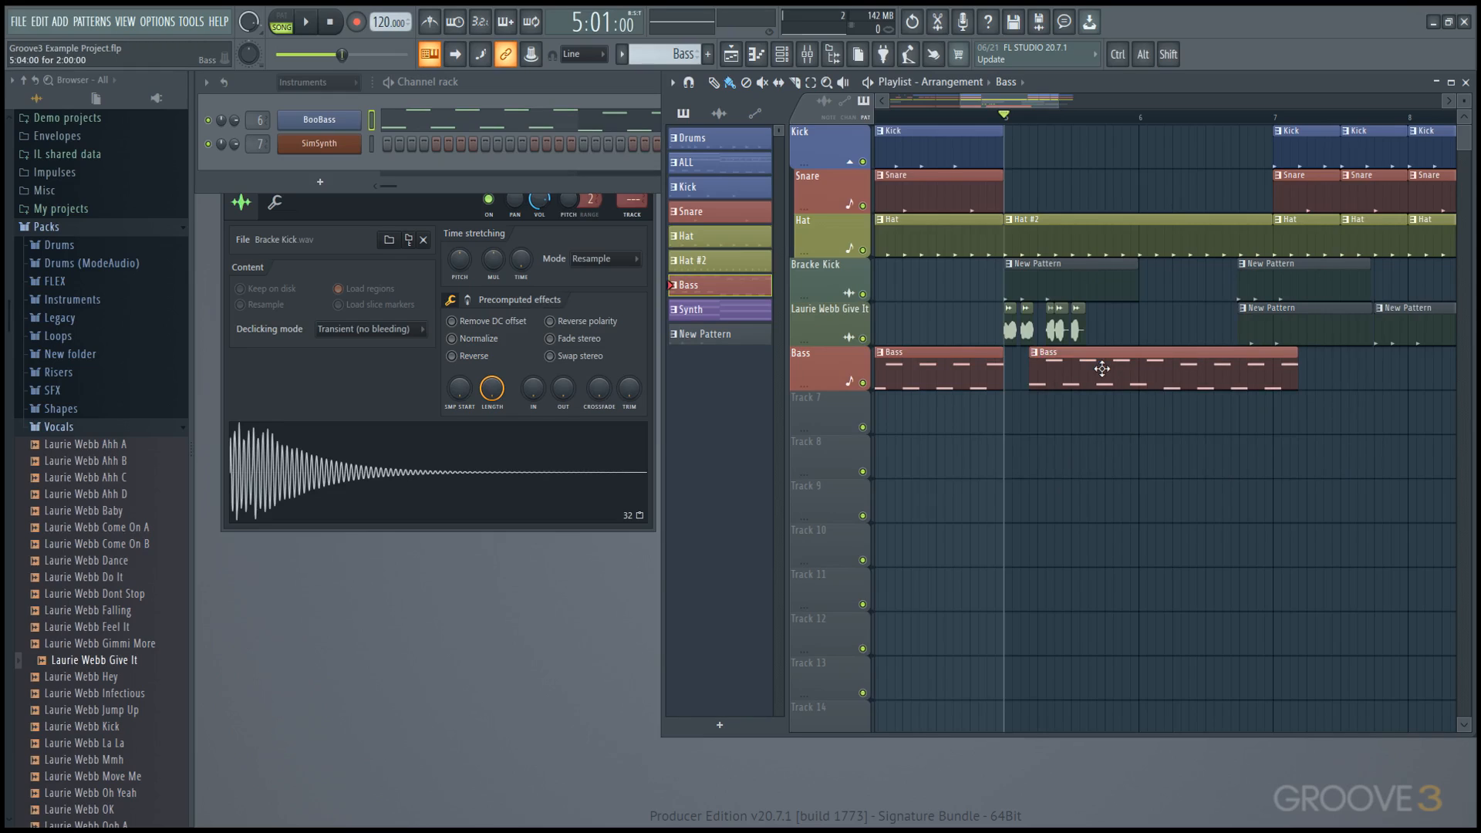
drag(1102, 369, 1169, 284)
scroll(1141, 285, up, 3)
scroll(1068, 285, down, 3)
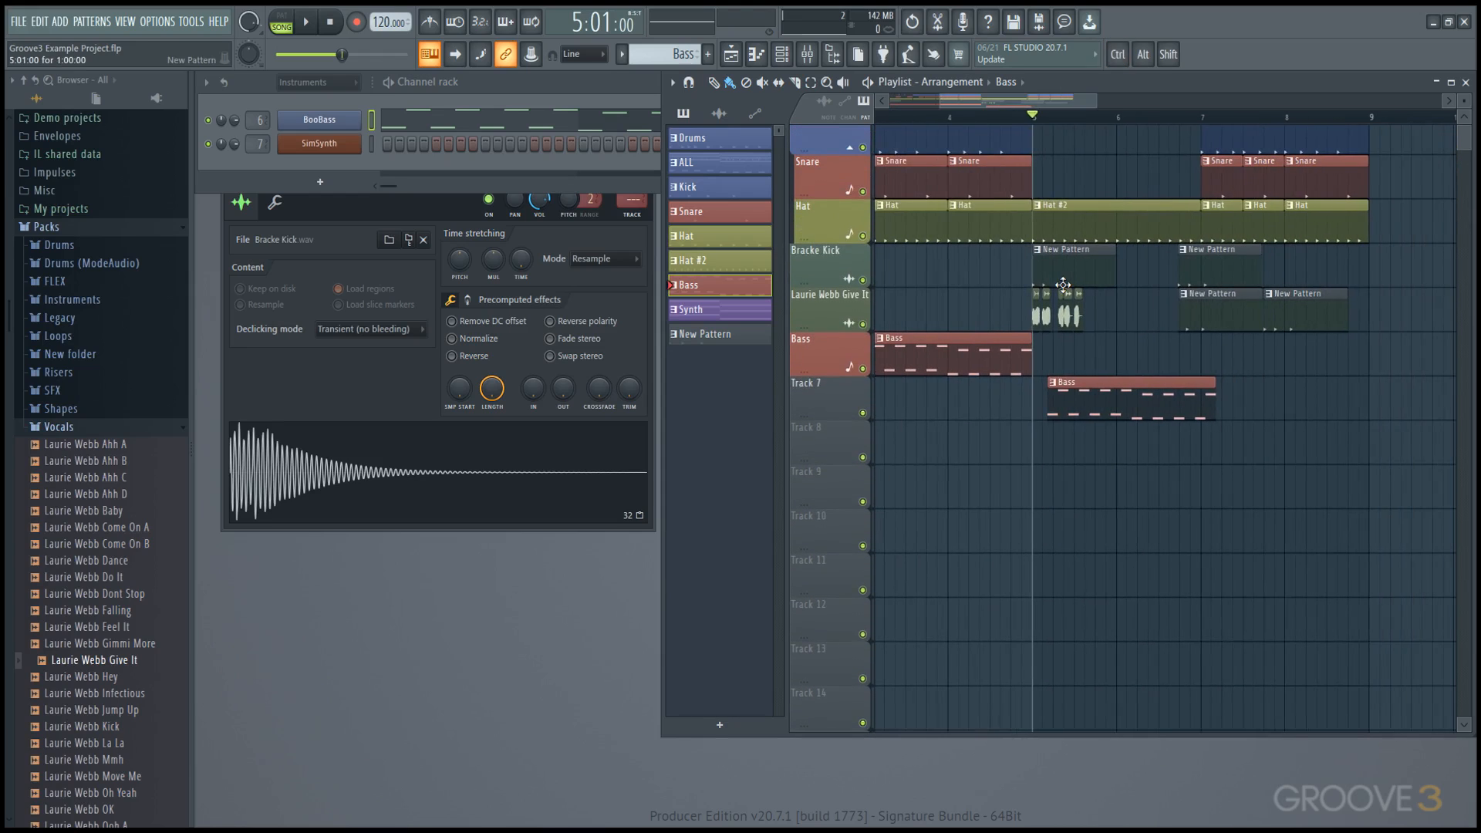
Step: Try out a G#5 note in the BooBass piano roll, shifting it along the grid and deleting it, and return to the playlist
click(756, 55)
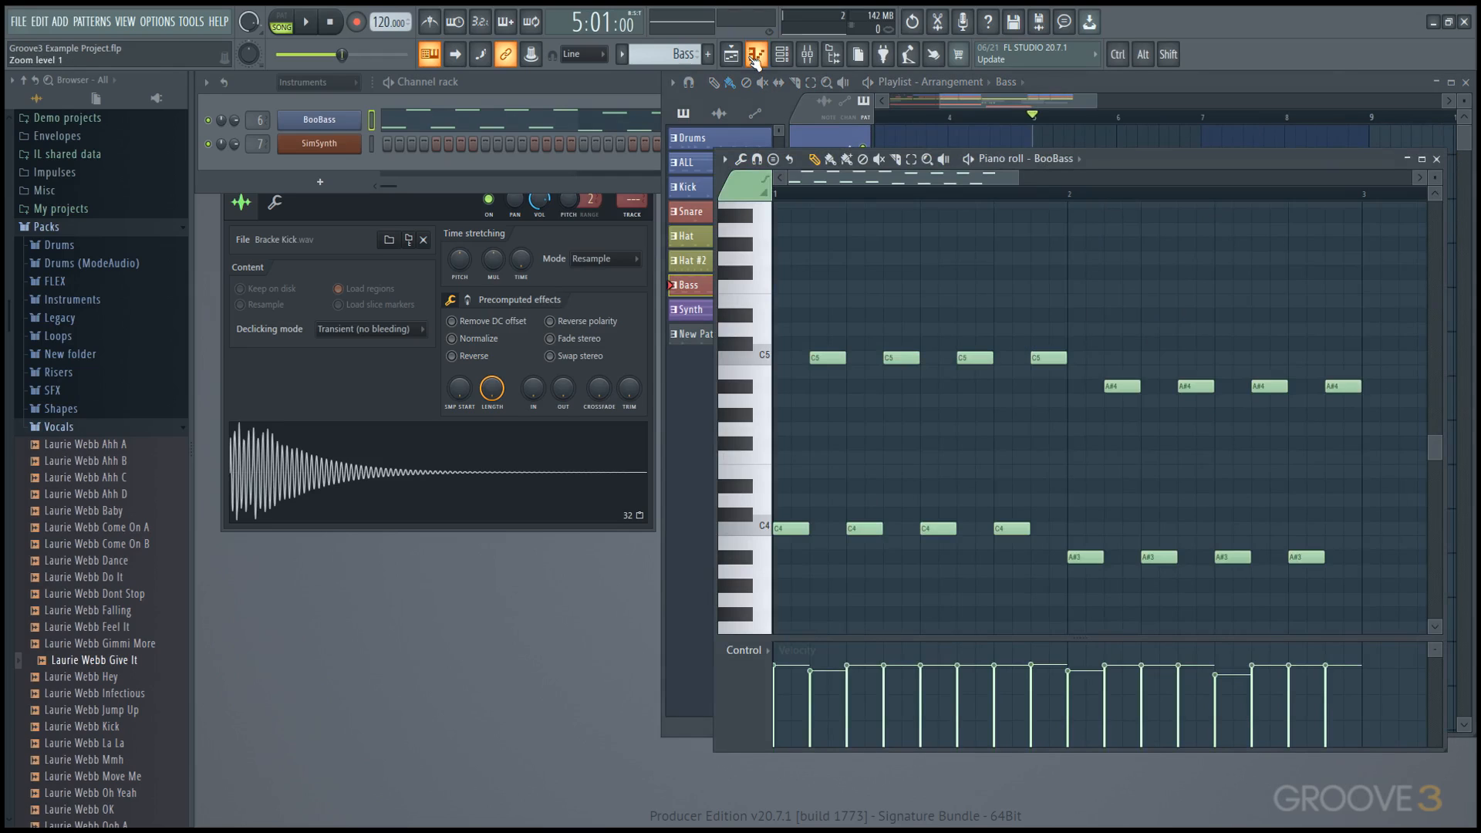
mouse_move(973, 258)
mouse_down()
mouse_move(970, 234)
mouse_move(952, 314)
mouse_move(830, 290)
mouse_move(1200, 277)
mouse_move(985, 275)
mouse_up()
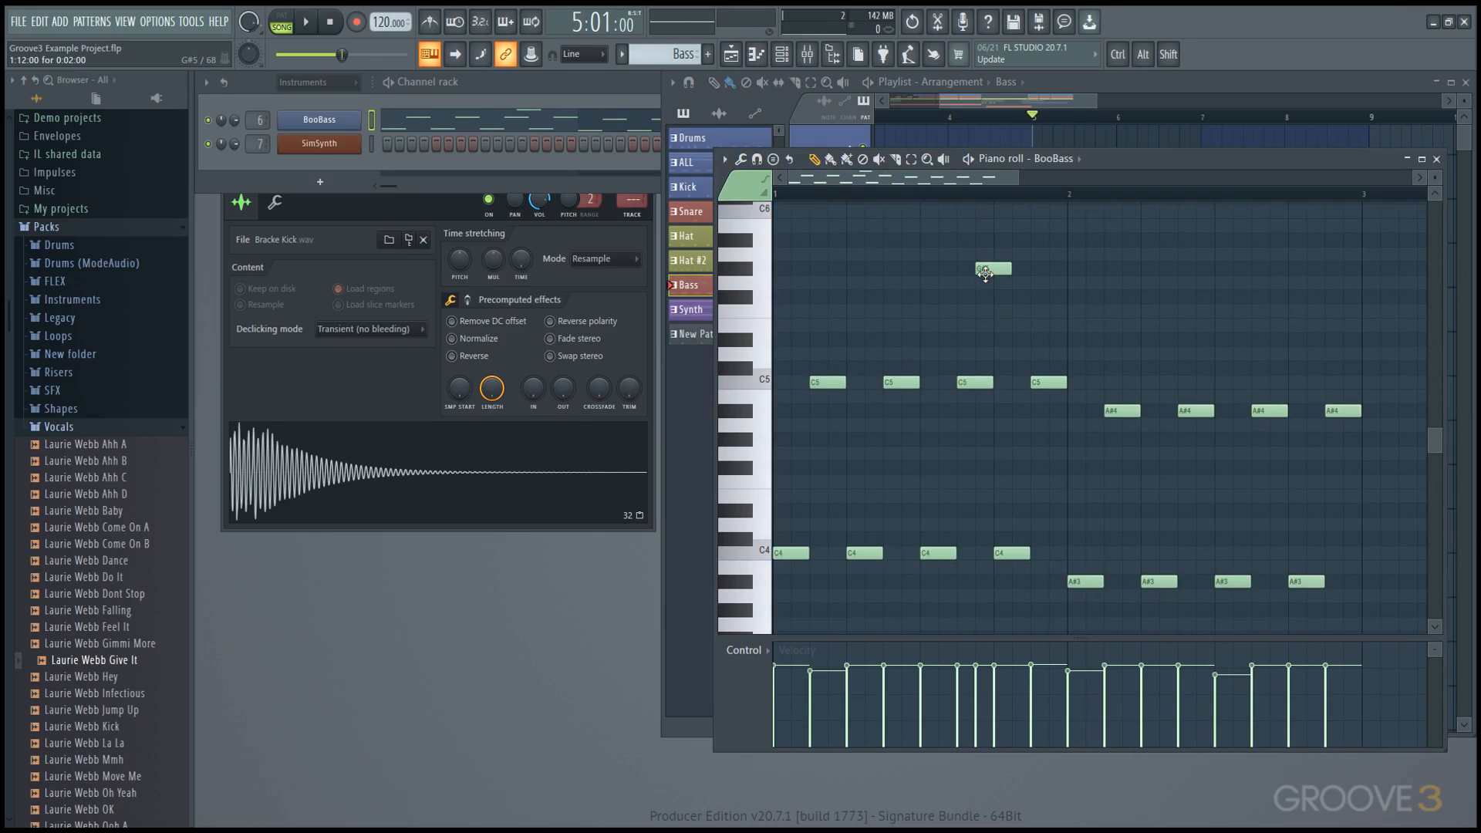
mouse_move(985, 275)
mouse_down()
mouse_move(1257, 334)
mouse_move(917, 270)
mouse_move(1252, 245)
mouse_move(928, 239)
mouse_up()
right_click(933, 269)
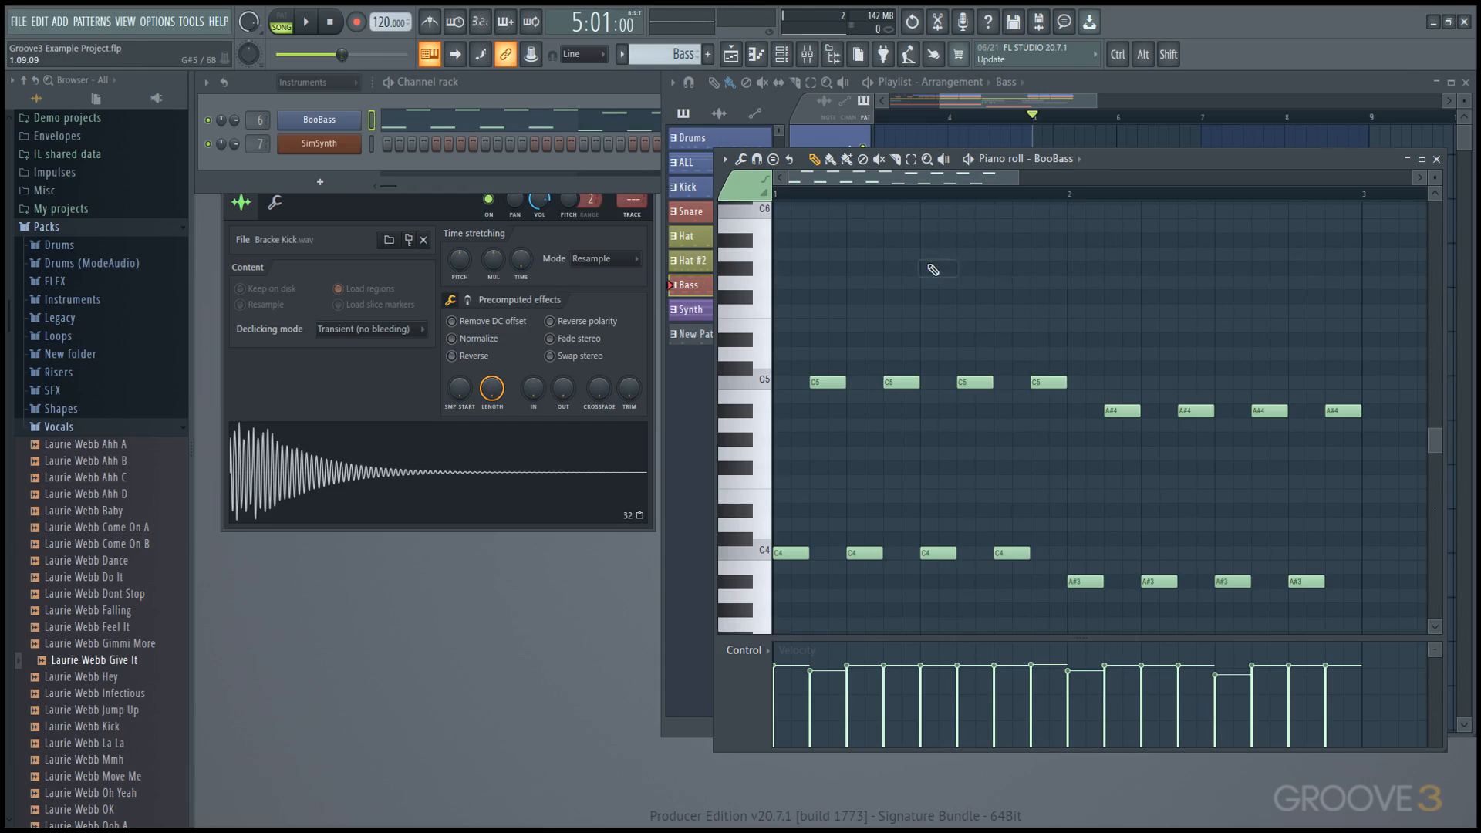
click(1165, 88)
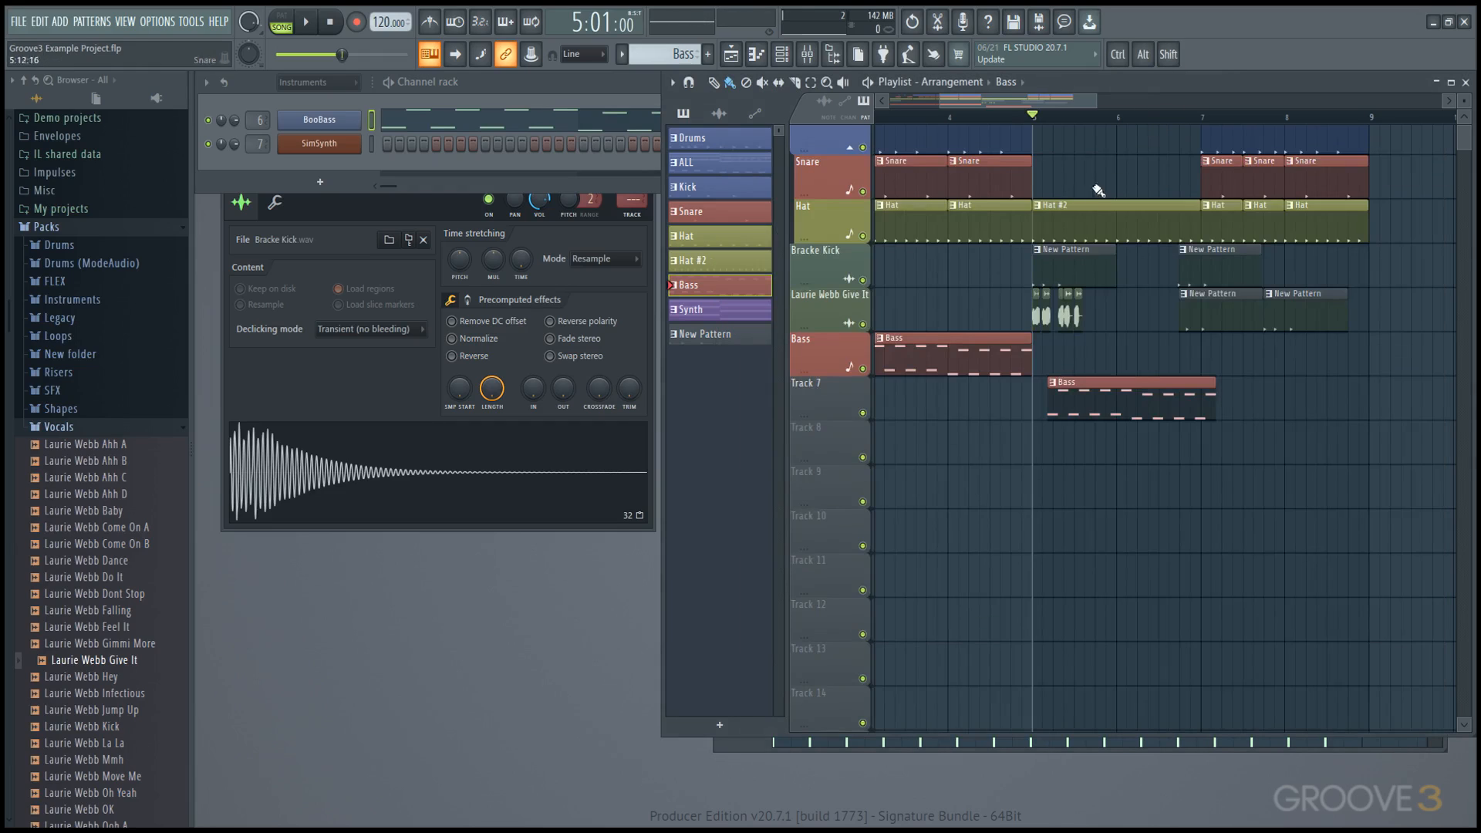
Step: Look over the whole arrangement and check the picker's automation clips, returning it to the pattern clips
scroll(976, 219, down, 4)
drag(1040, 297, 1067, 315)
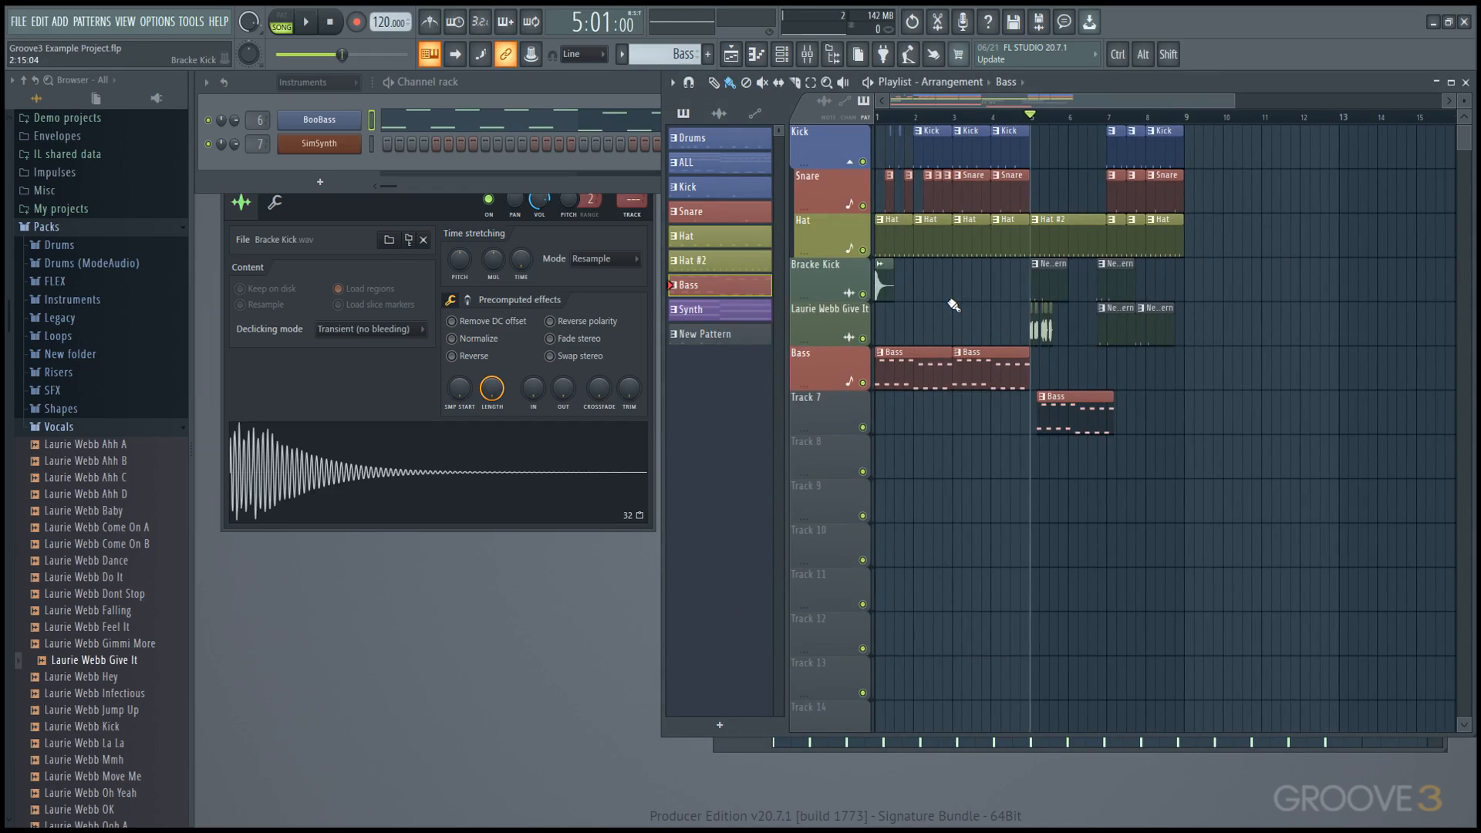
click(755, 114)
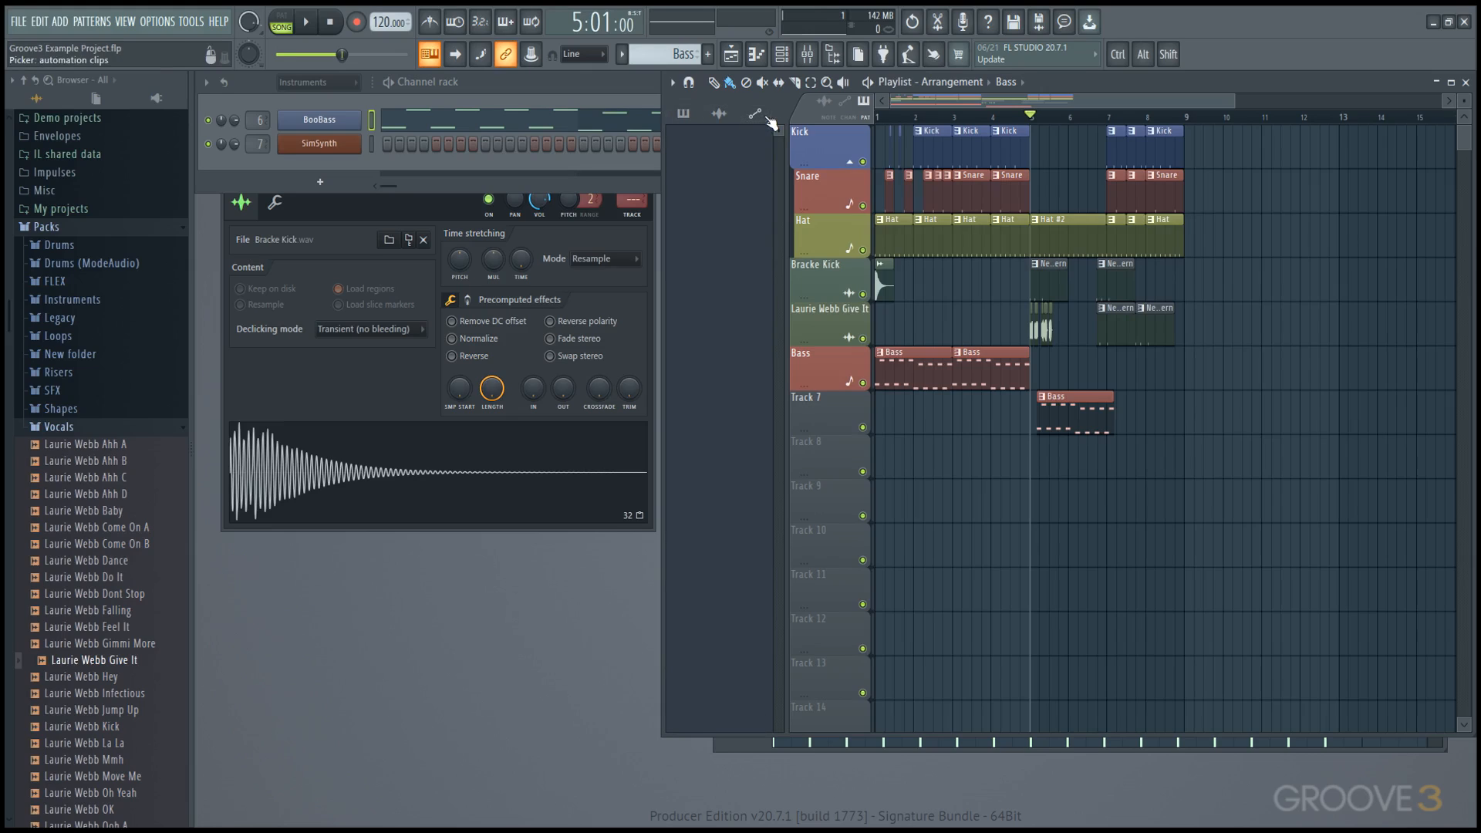
click(683, 116)
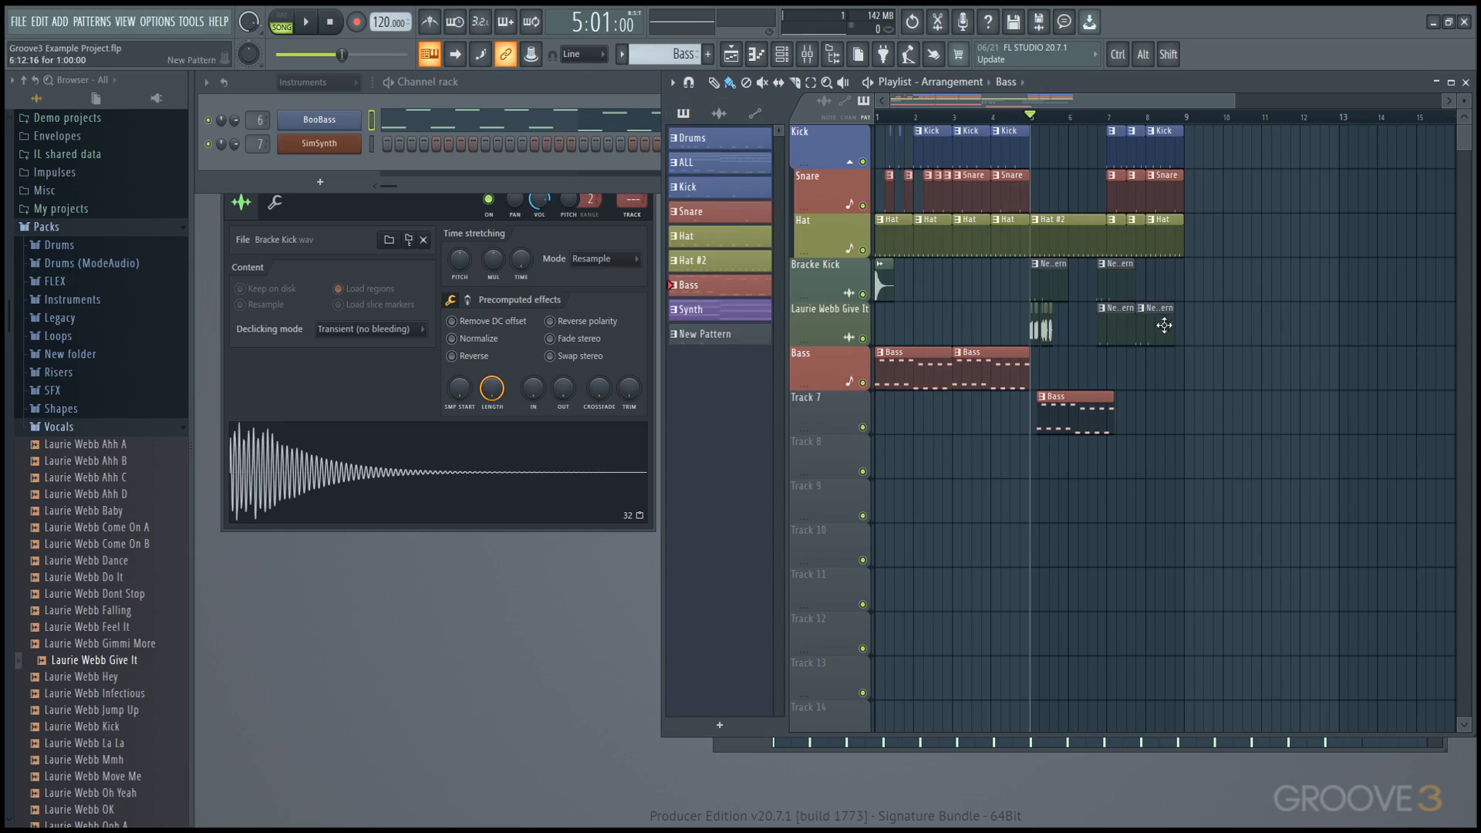